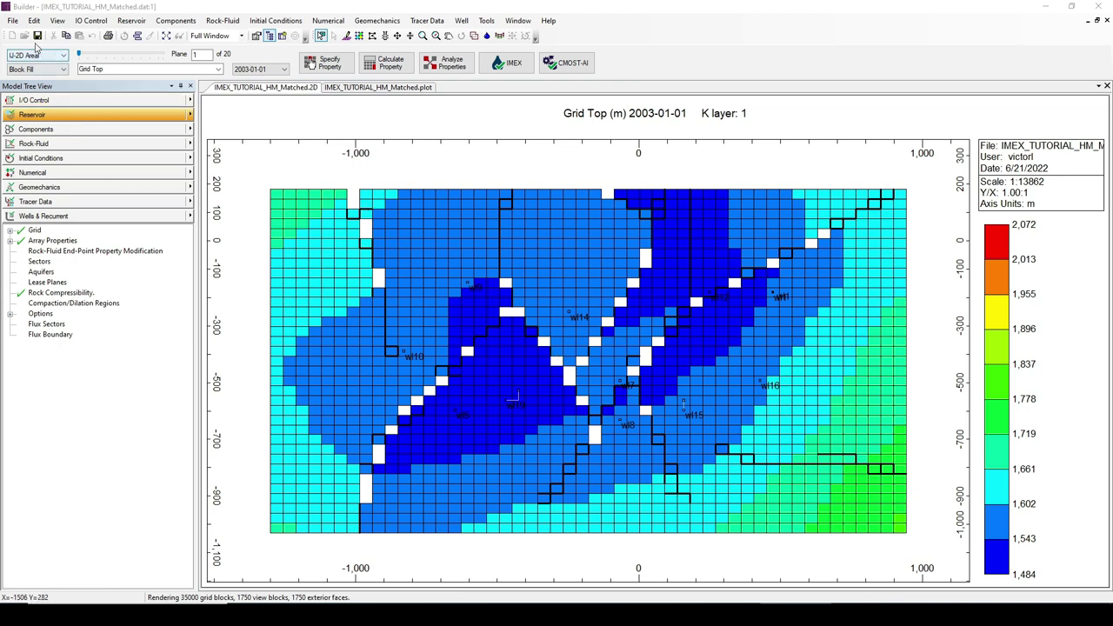
- Switch to 3D View with rotation enabled and display Permeability I, viewed from above
left_click(39, 56)
left_click(27, 89)
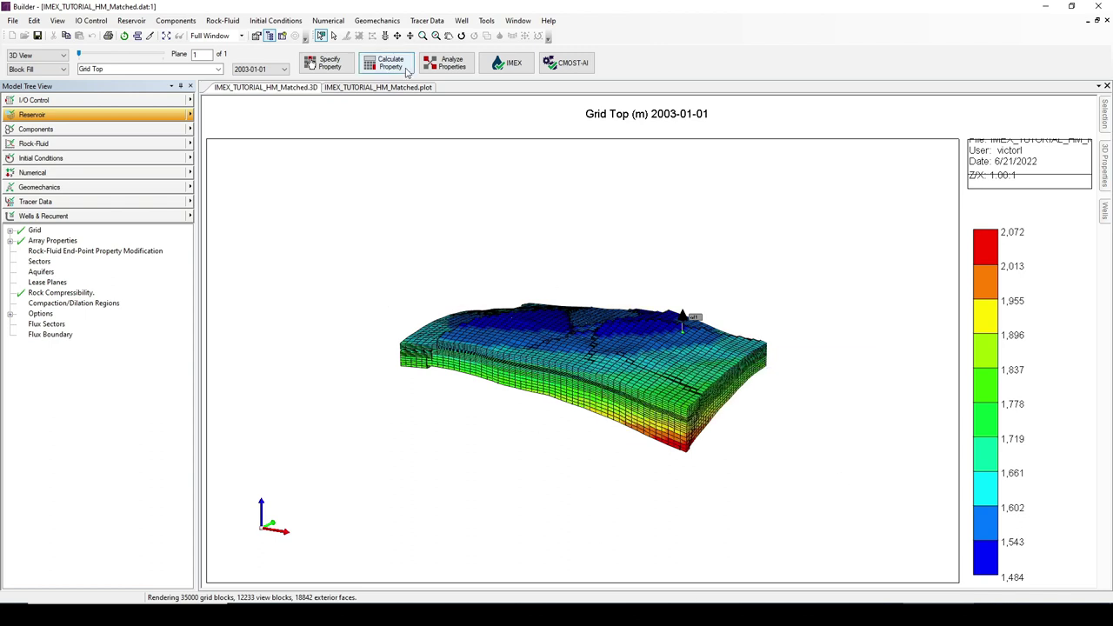
left_click(460, 37)
left_click(219, 70)
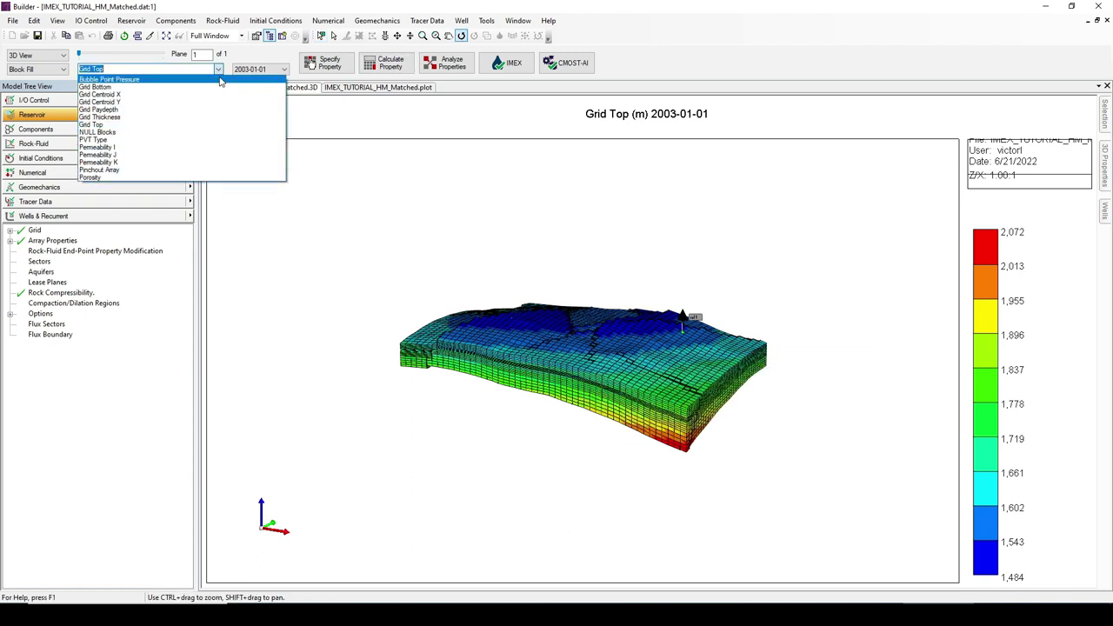
left_click(156, 137)
left_click_drag(584, 327, 713, 451)
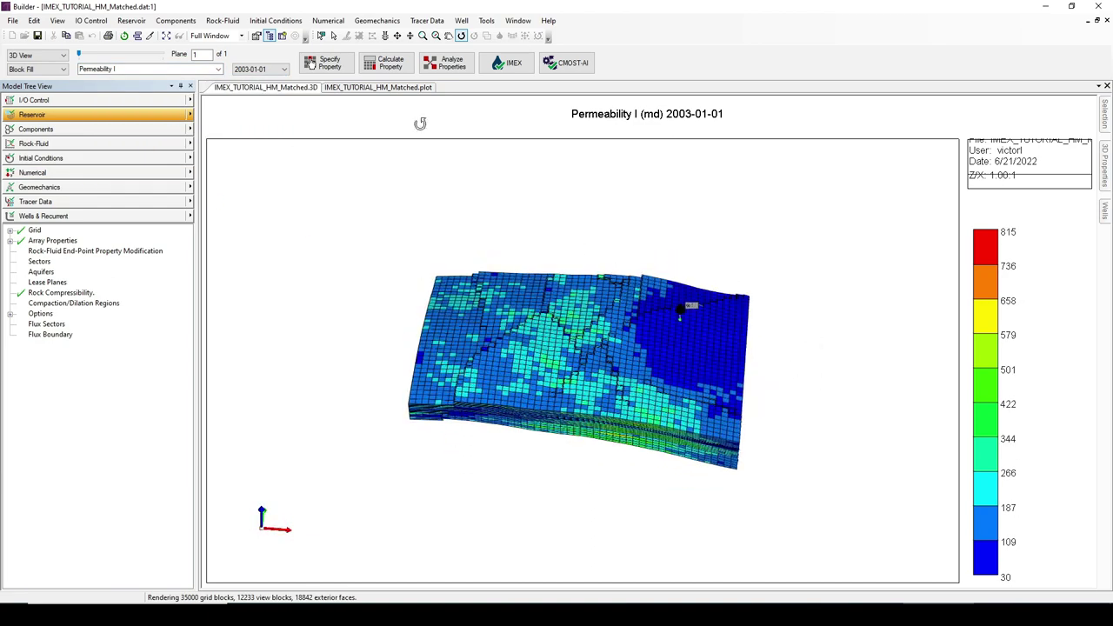
- Step the display through Permeability J and Pinchout Array, ending on Permeability K (3–81 md)
left_click(218, 70)
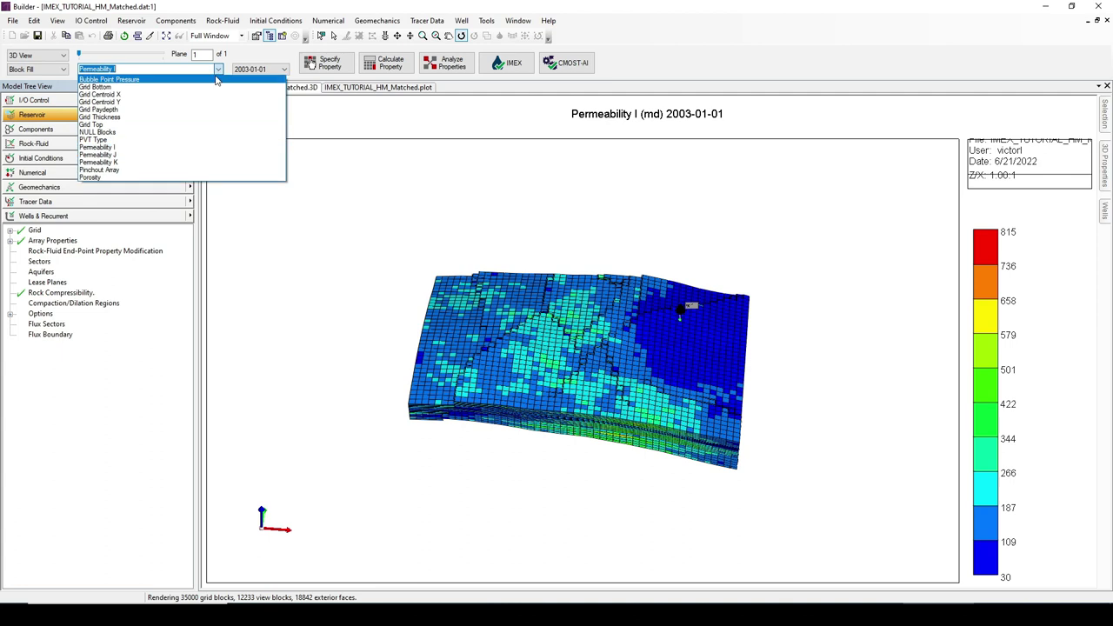
left_click(139, 155)
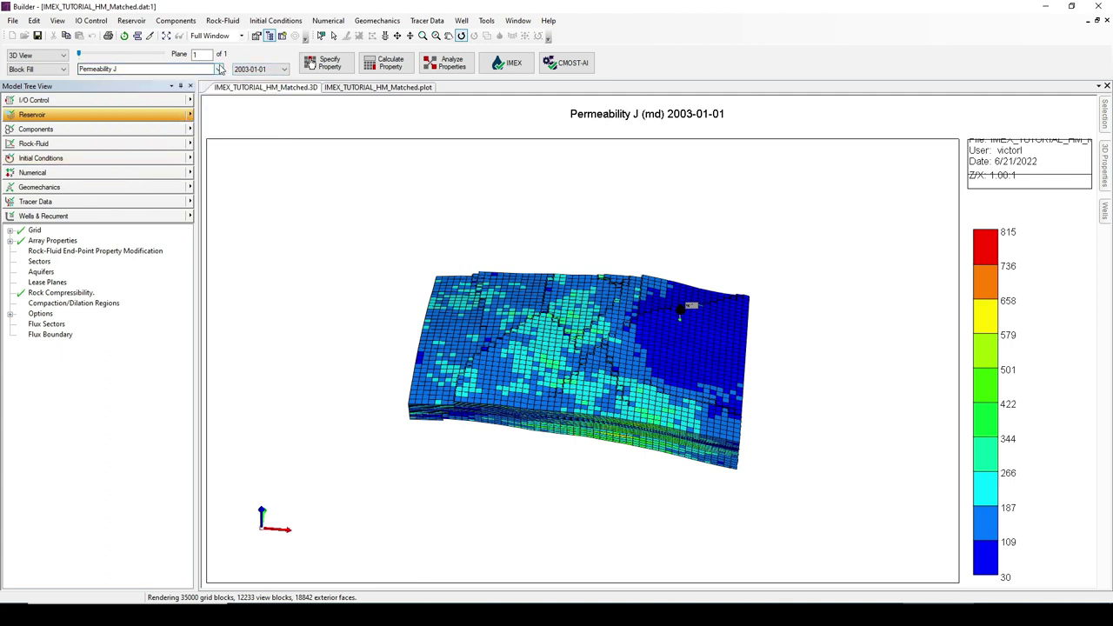
left_click(218, 69)
left_click(122, 169)
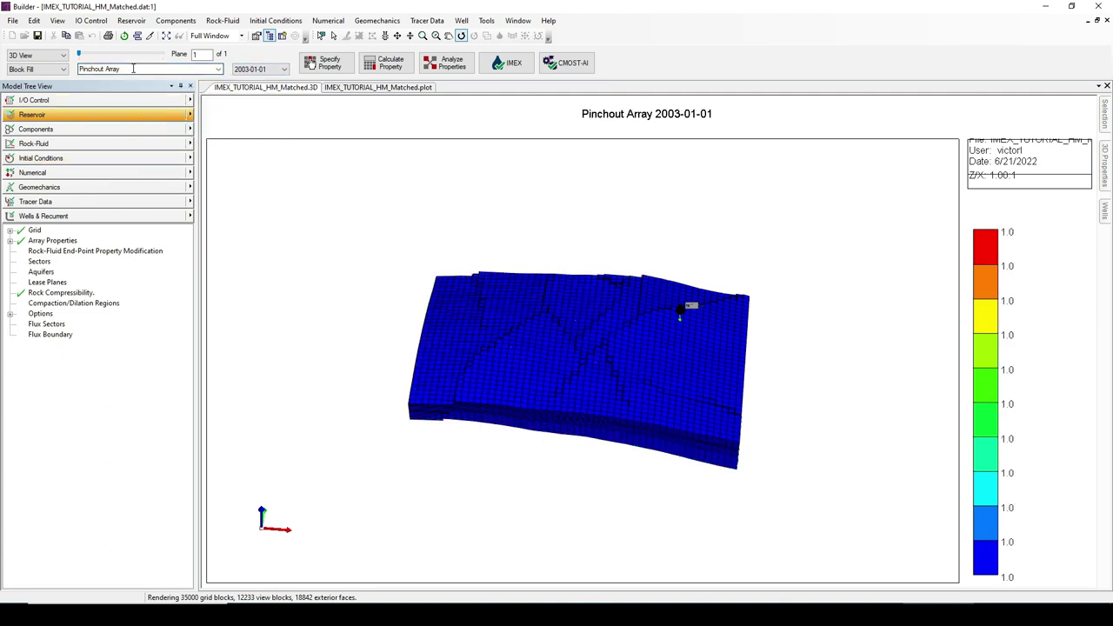
left_click(218, 70)
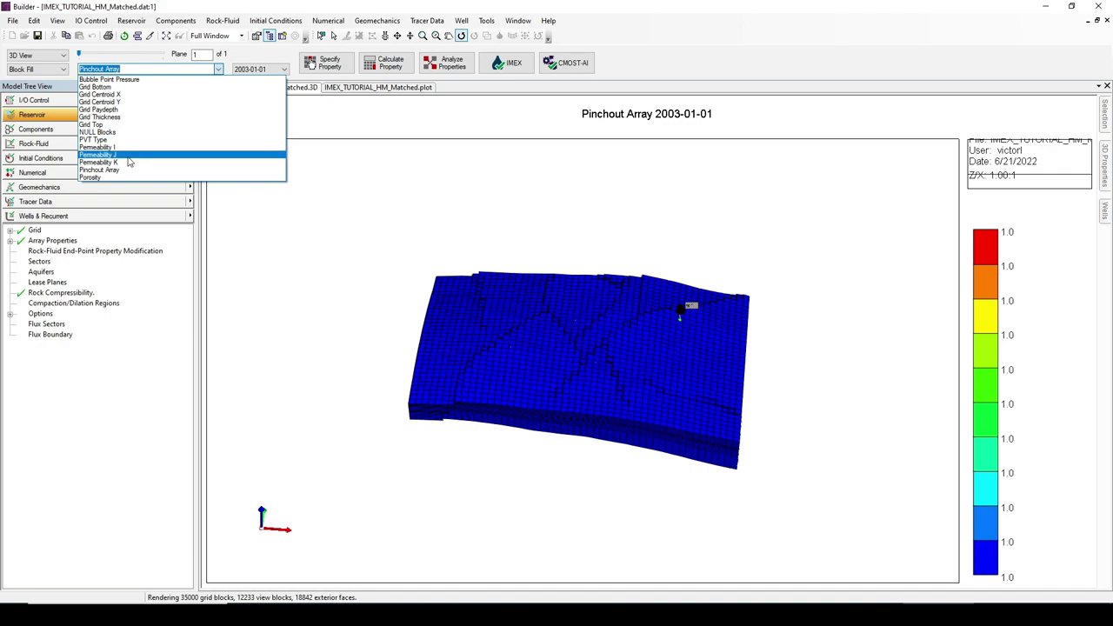
left_click(136, 161)
mouse_move(588, 379)
left_mouse_down()
mouse_move(661, 356)
mouse_move(641, 368)
mouse_move(594, 320)
mouse_move(552, 389)
left_mouse_up()
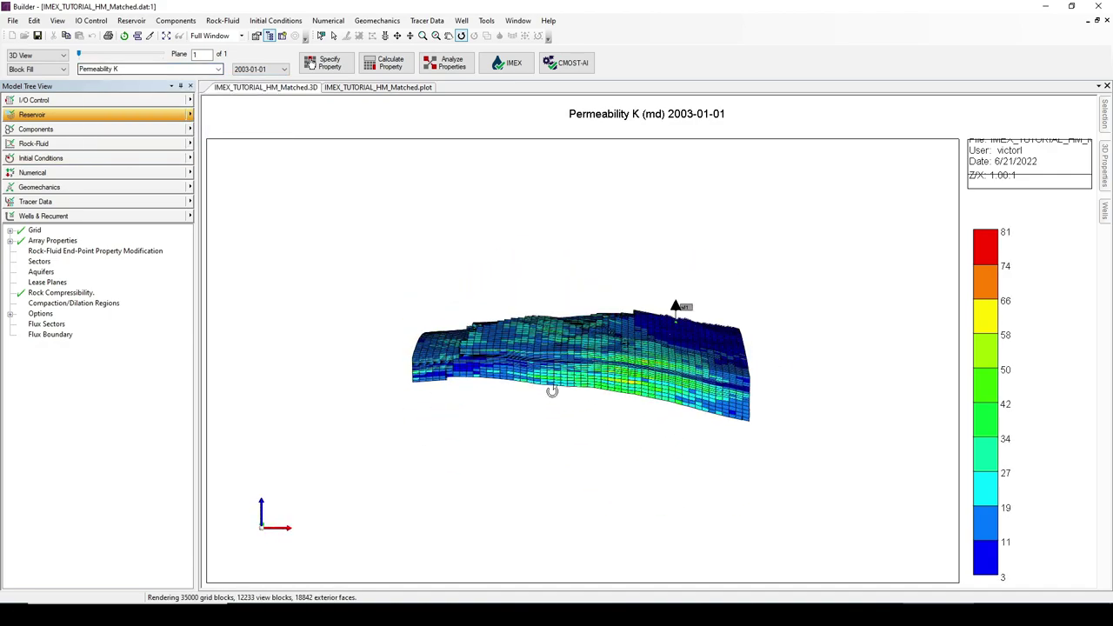
- Delete the Permeability J and Permeability K arrays from Array Properties
right_click(56, 245)
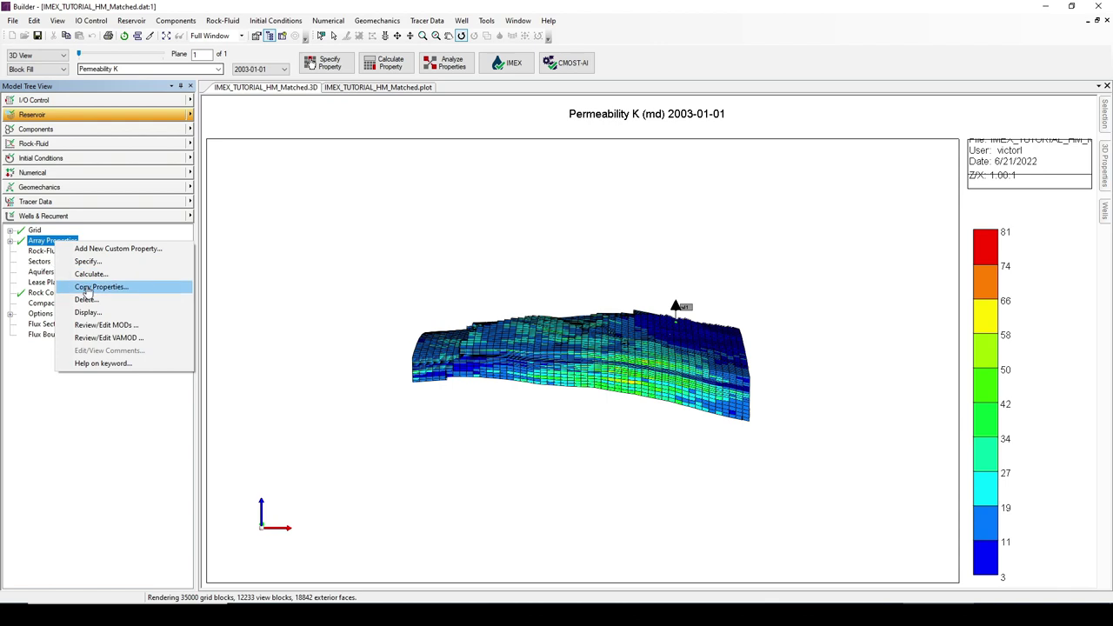
left_click(98, 301)
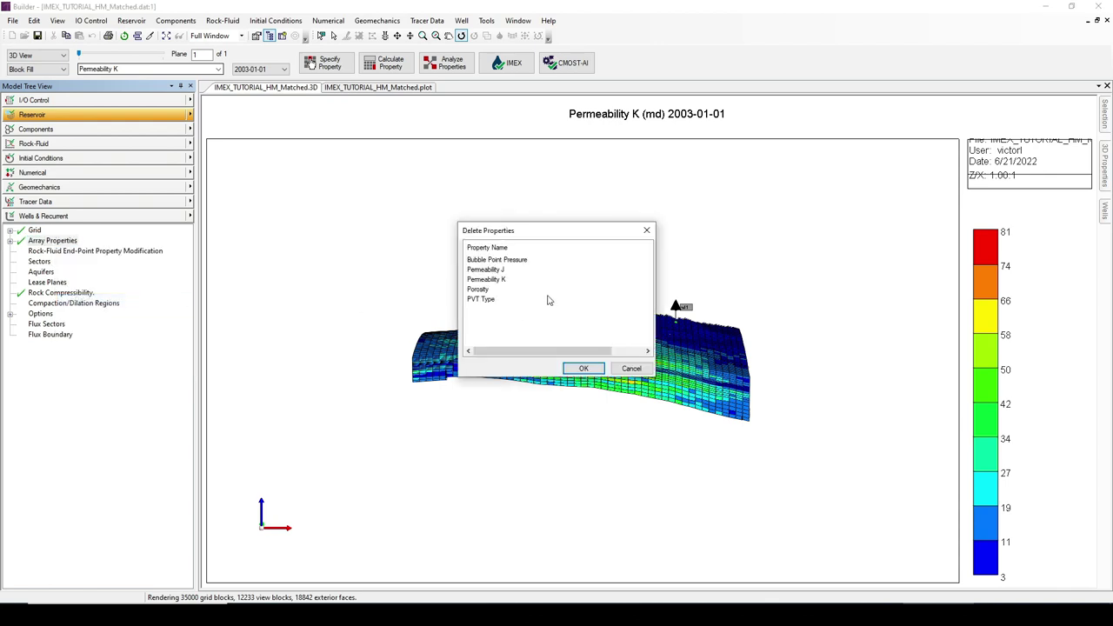
left_click(502, 273)
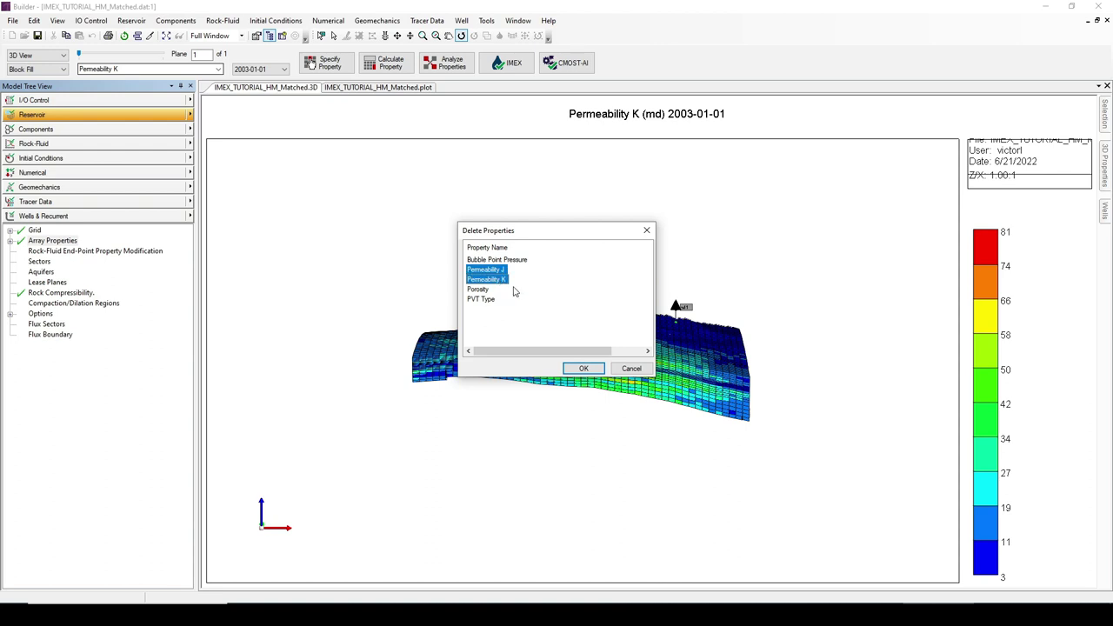
left_click(582, 369)
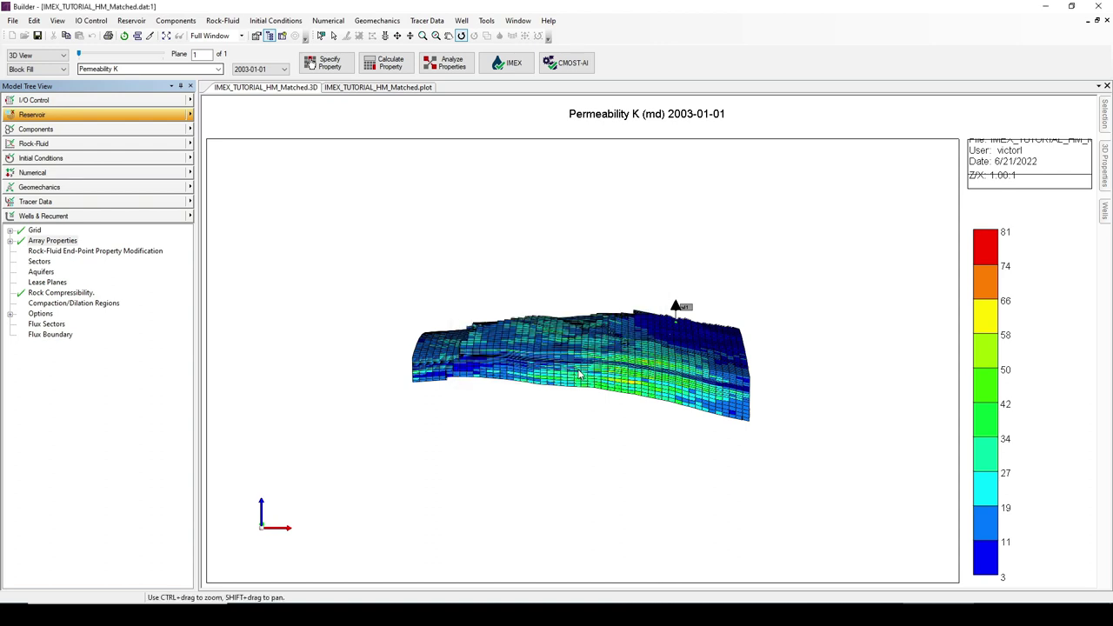
- Expand the array property list and delete Permeability I (*PERMI)
left_click(53, 240)
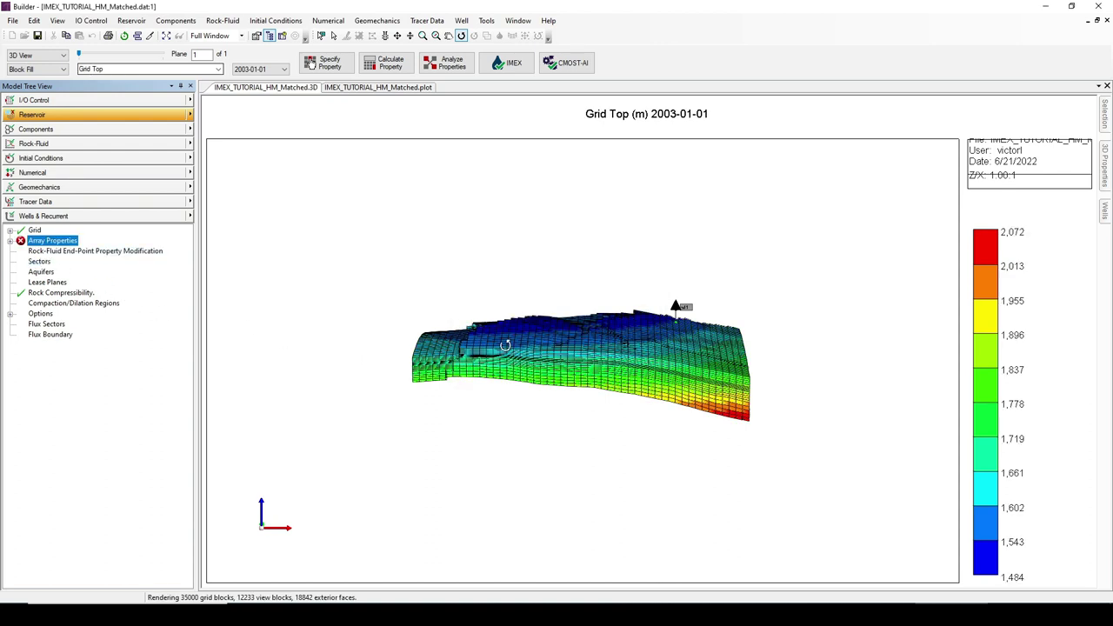
double_click(48, 241)
scroll(76, 322, "down", 5)
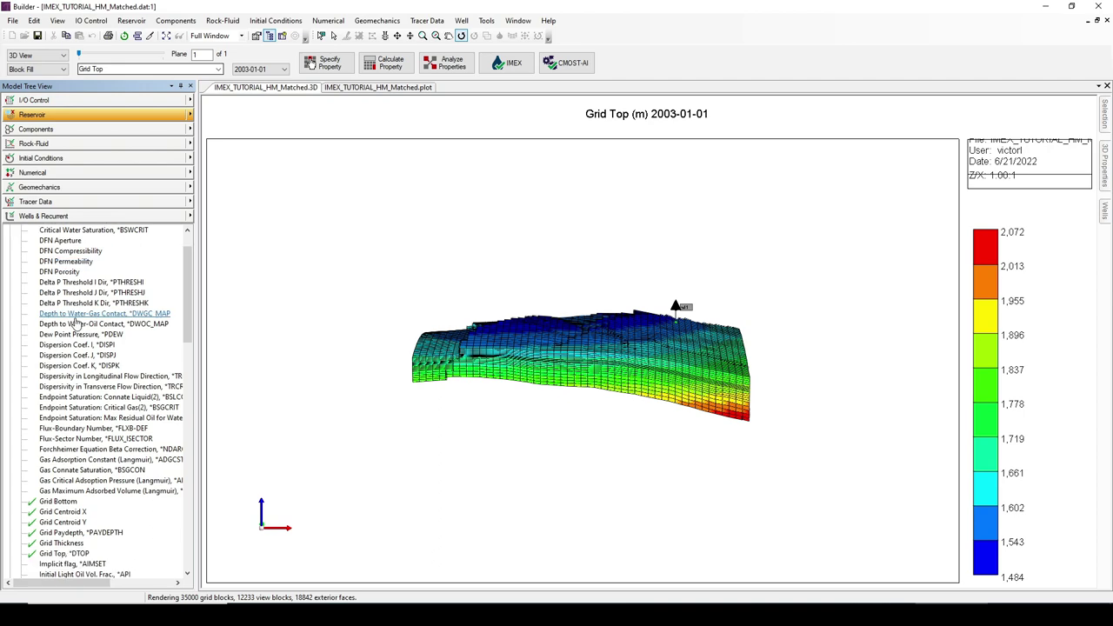
scroll(75, 322, "down", 15)
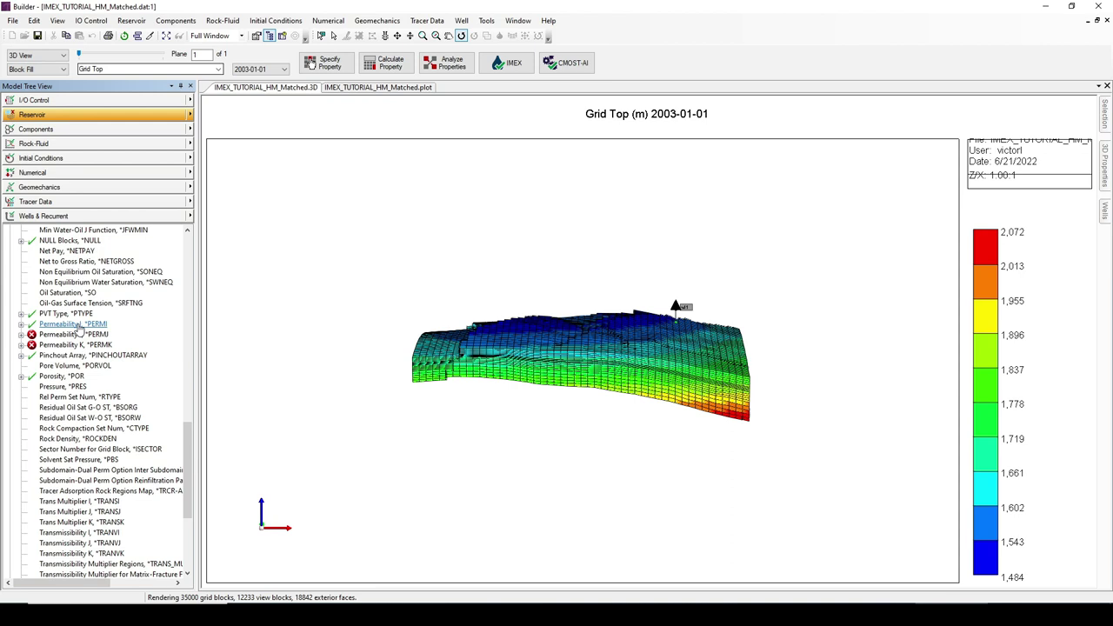
right_click(78, 328)
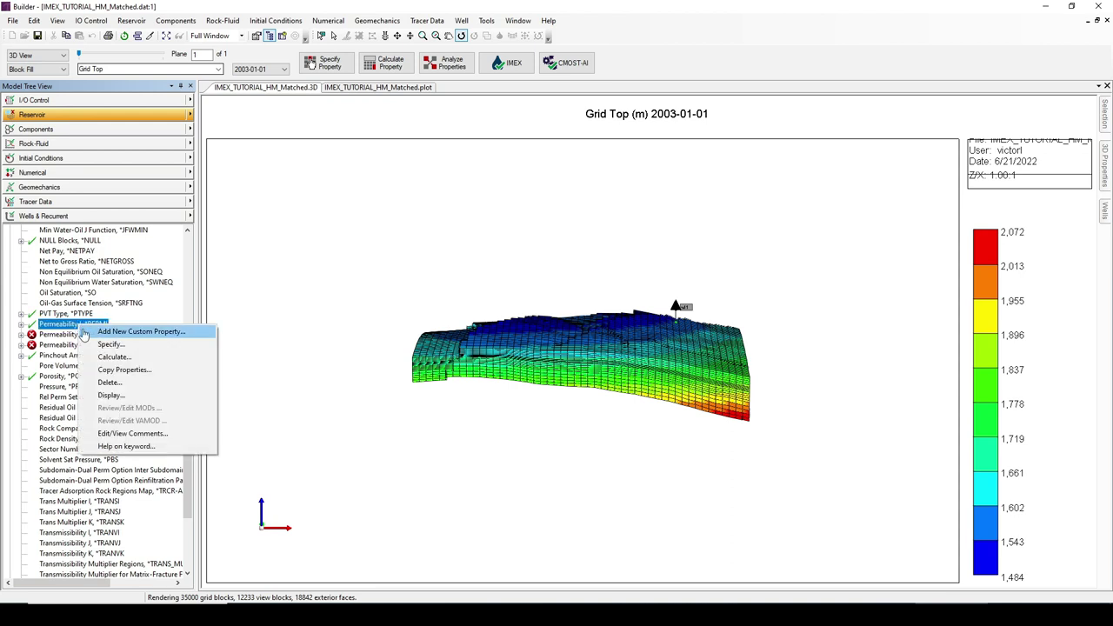
left_click(63, 330)
right_click(63, 330)
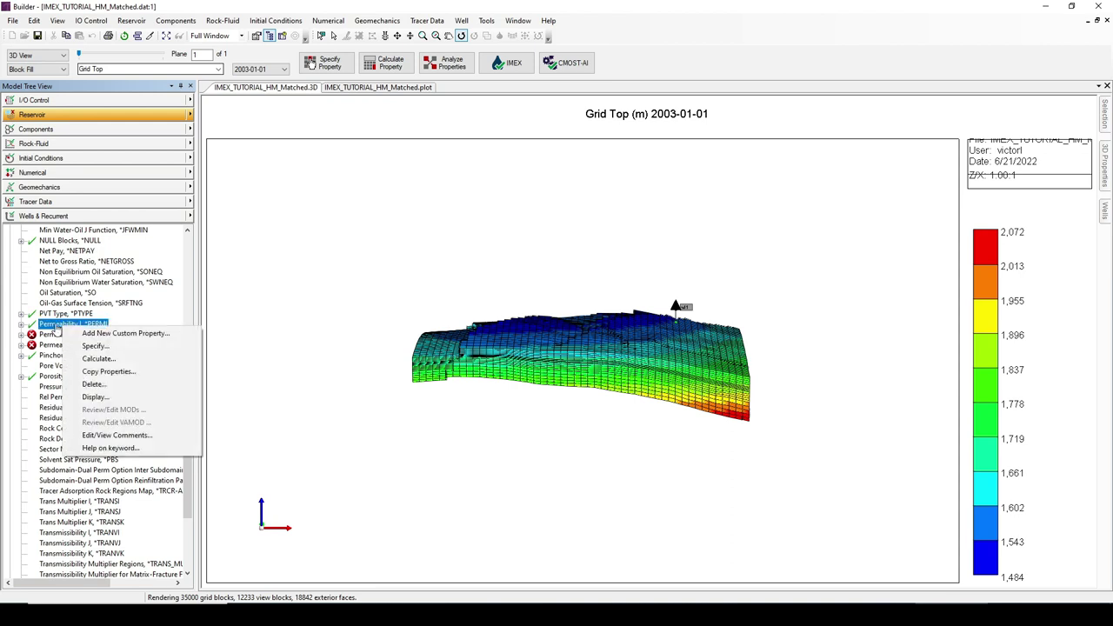
left_click(101, 385)
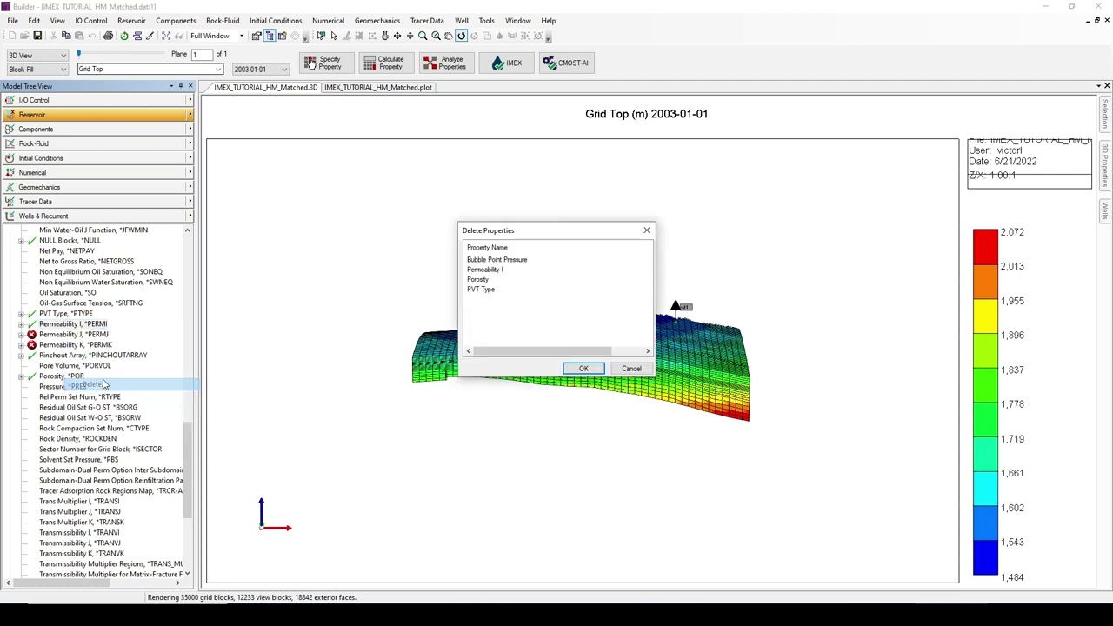
left_click(499, 273)
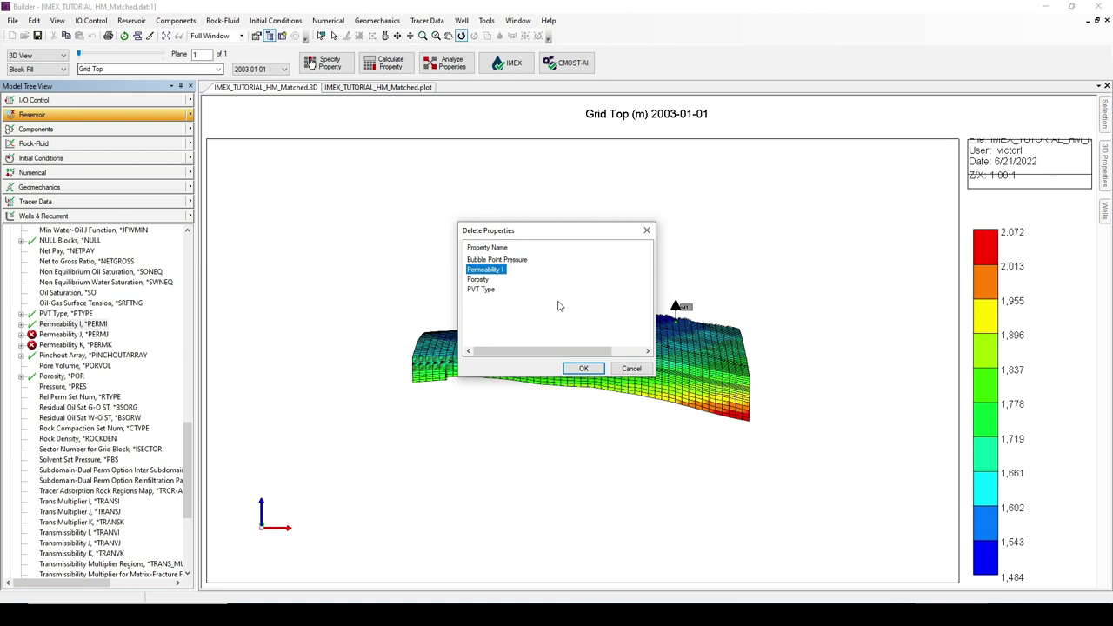
left_click(591, 370)
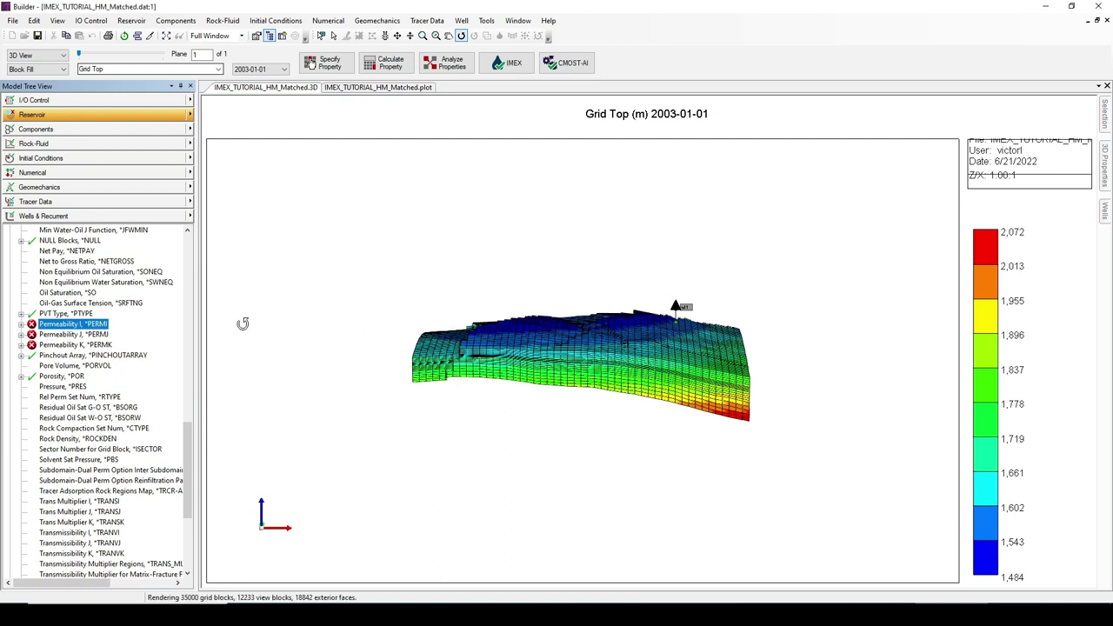
- Orbit the 3D model and display Porosity (0.087–0.250) for 2003-01-01
left_click_drag(572, 329, 687, 259)
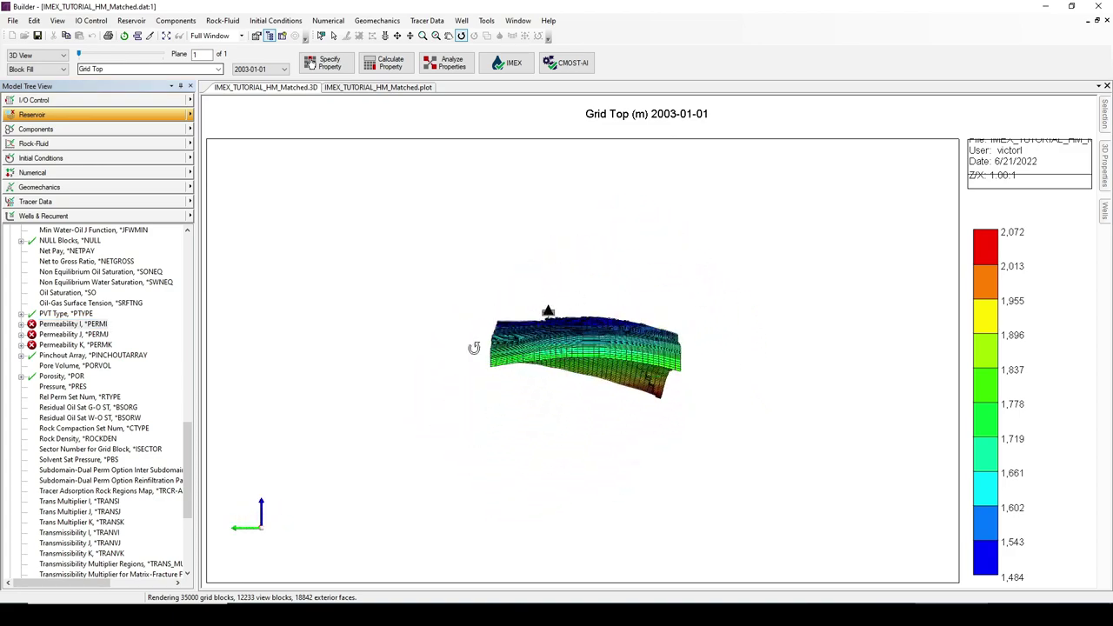
left_click(96, 323)
left_click_drag(568, 340, 657, 430)
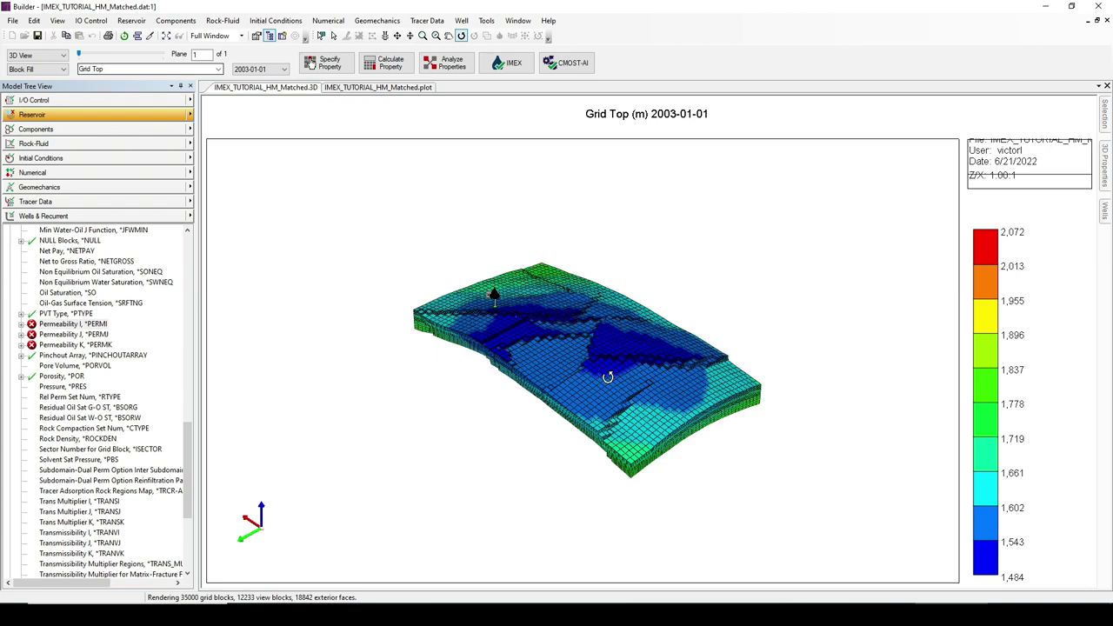
left_click_drag(609, 378, 708, 391)
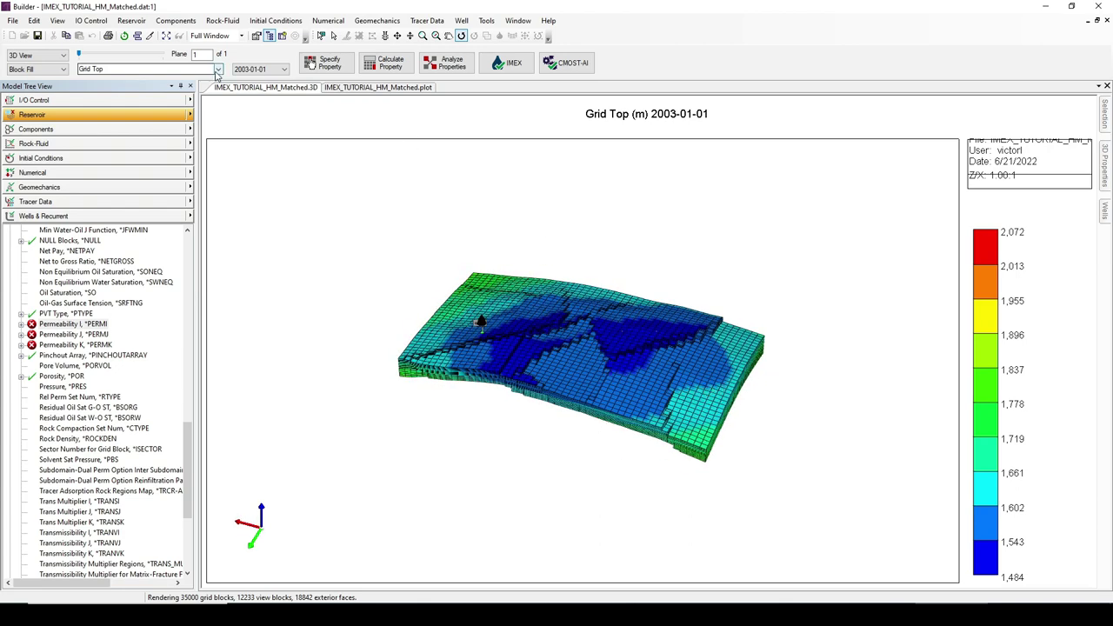
left_click(218, 69)
left_click(147, 156)
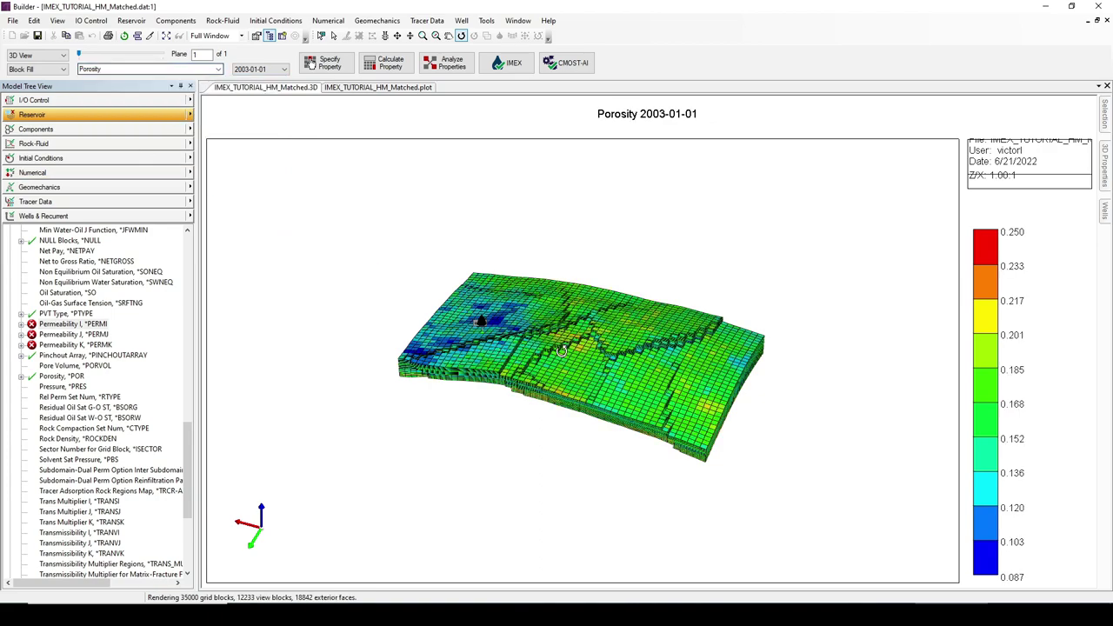
left_click_drag(556, 409, 511, 150)
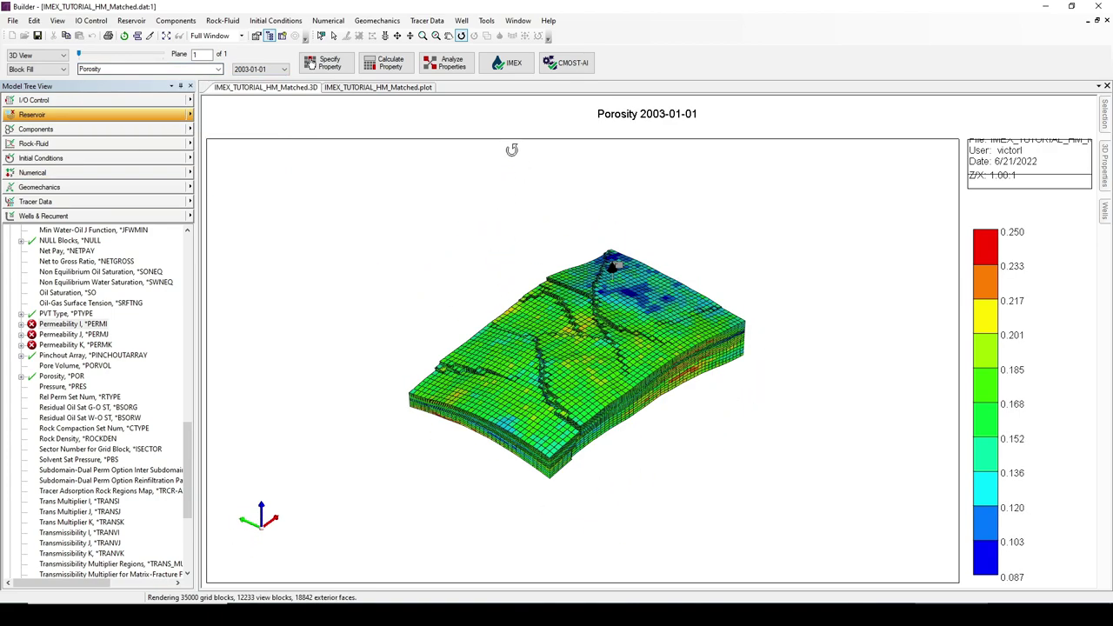
- Create a new formula named PERMI in the Formula Manager
left_click(487, 22)
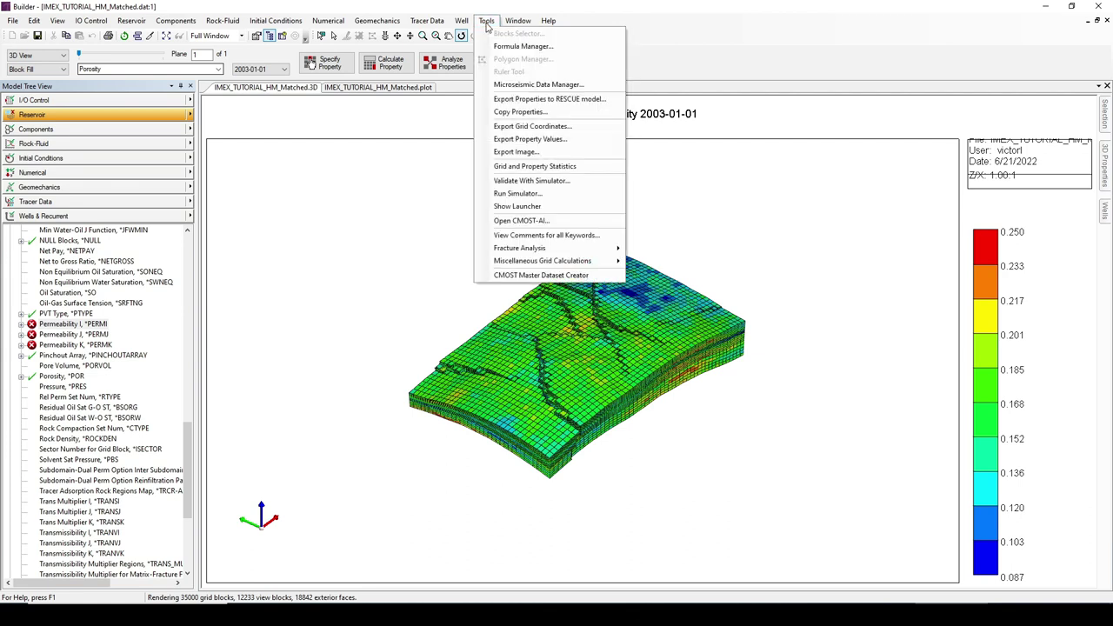
left_click(519, 47)
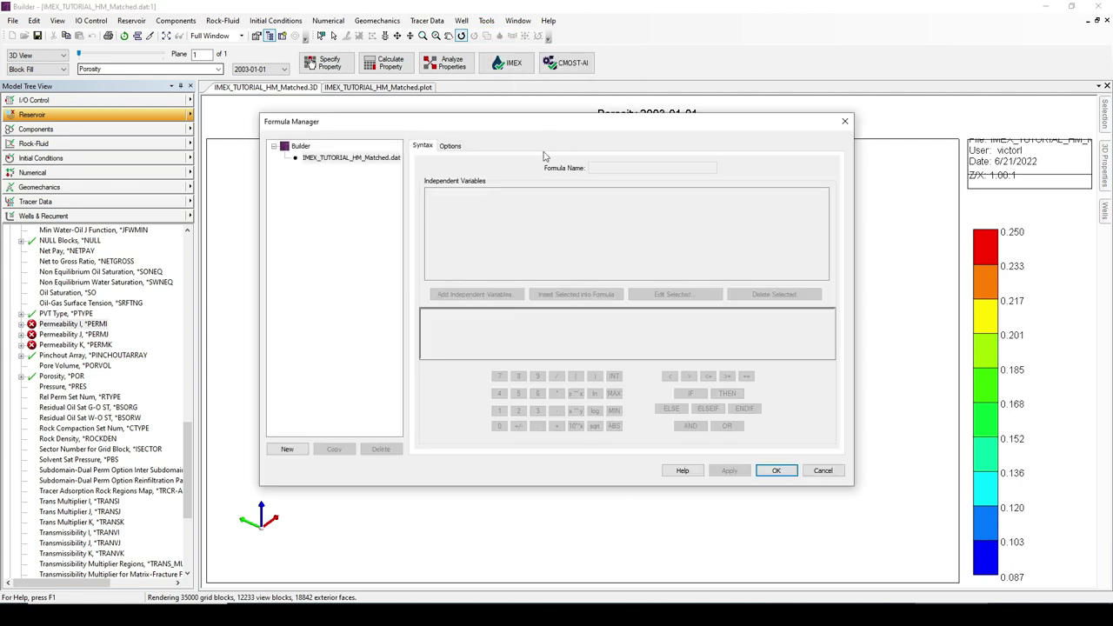
left_click(288, 449)
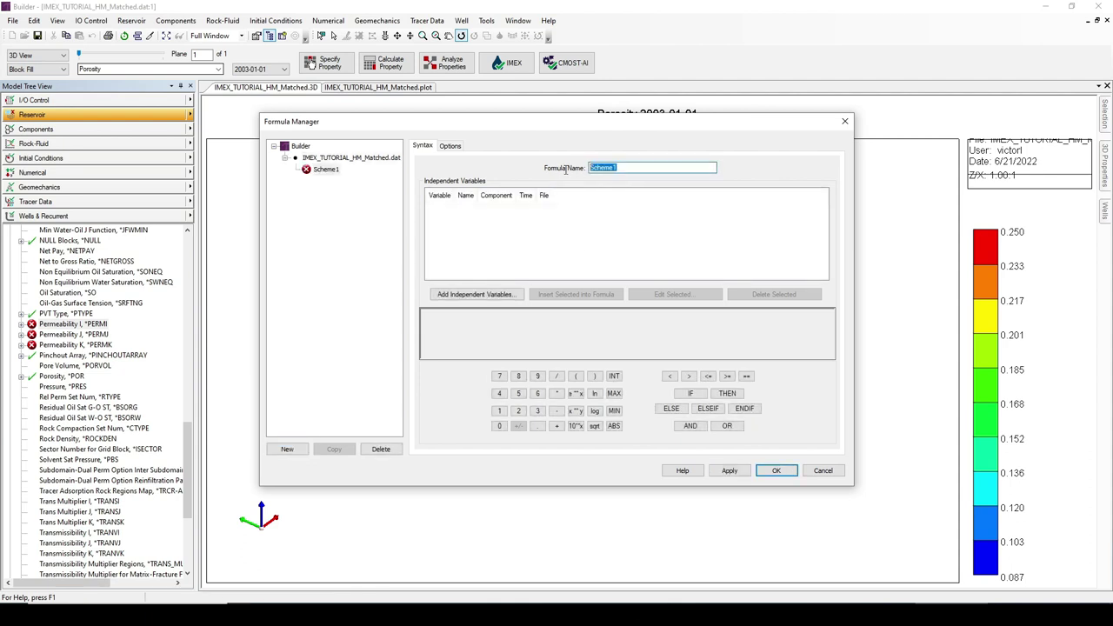
type("PERMI")
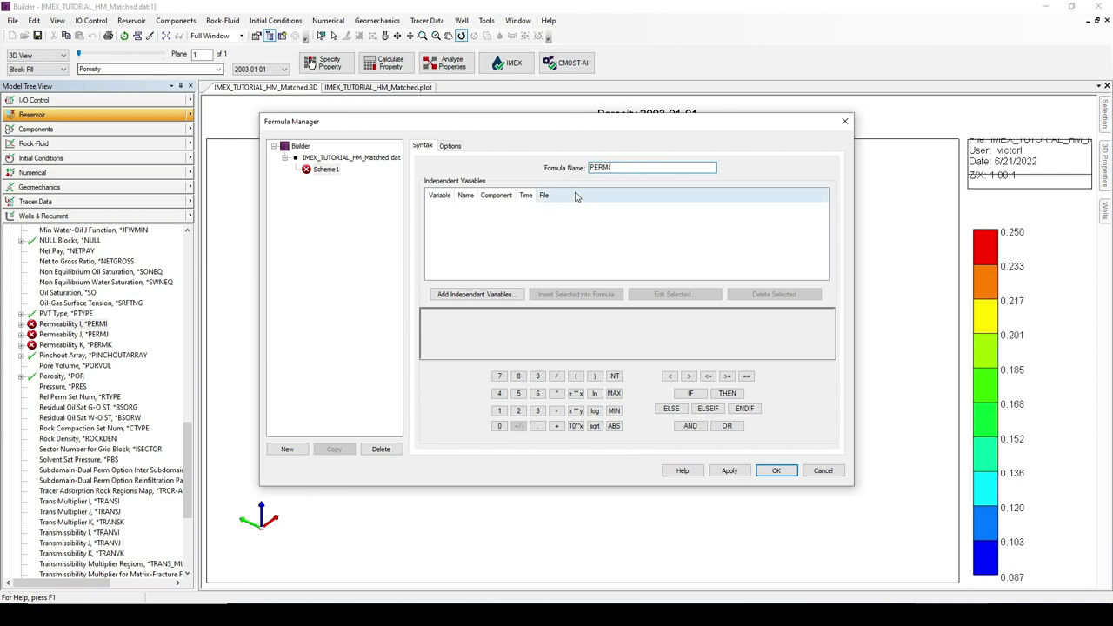
- Add Porosity at 2003-01-01 as independent variable X0
left_click(478, 297)
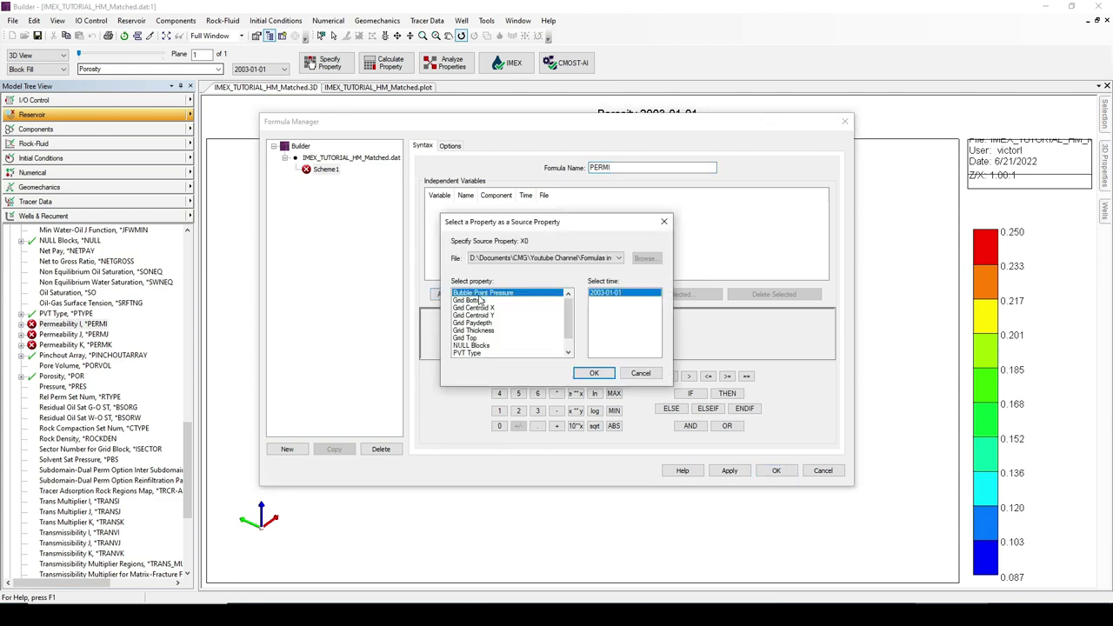
scroll(572, 313, "down", 2)
left_click(470, 353)
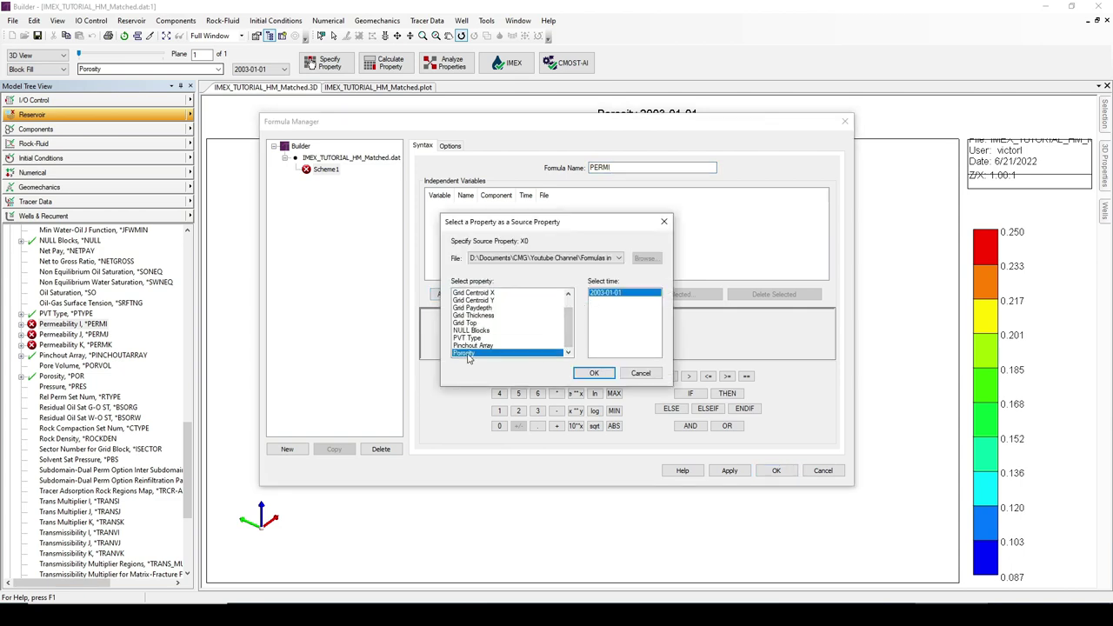
left_click(595, 374)
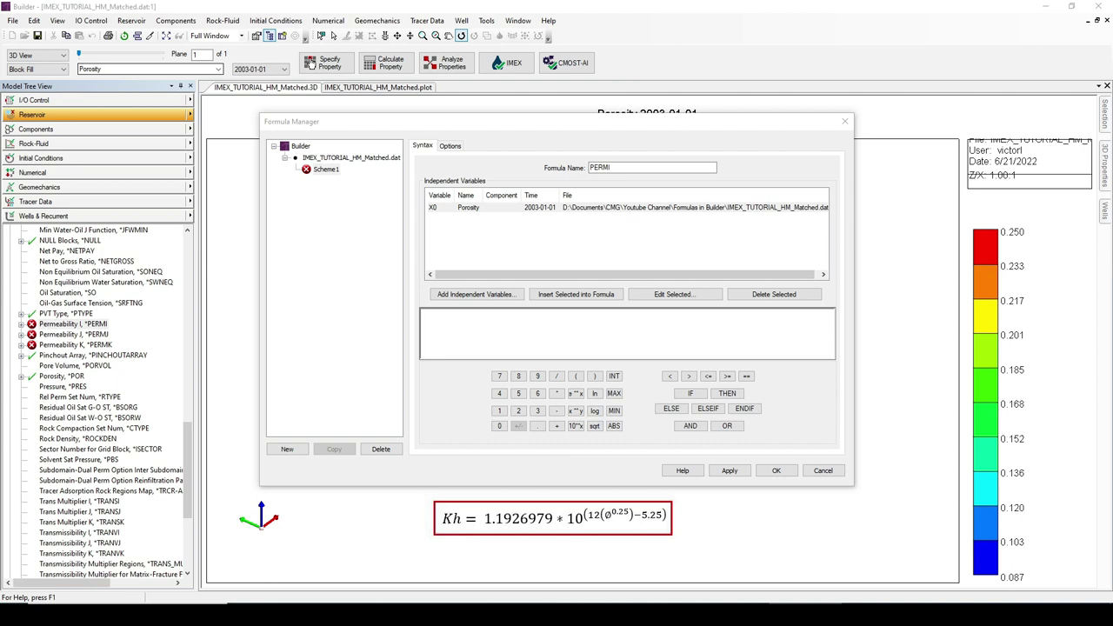
- Paste the expression 1.1926979 * 10 ** ( 12 * ( X0 ** 0.25 ) - 5.25 ) into the formula box
left_click(462, 322)
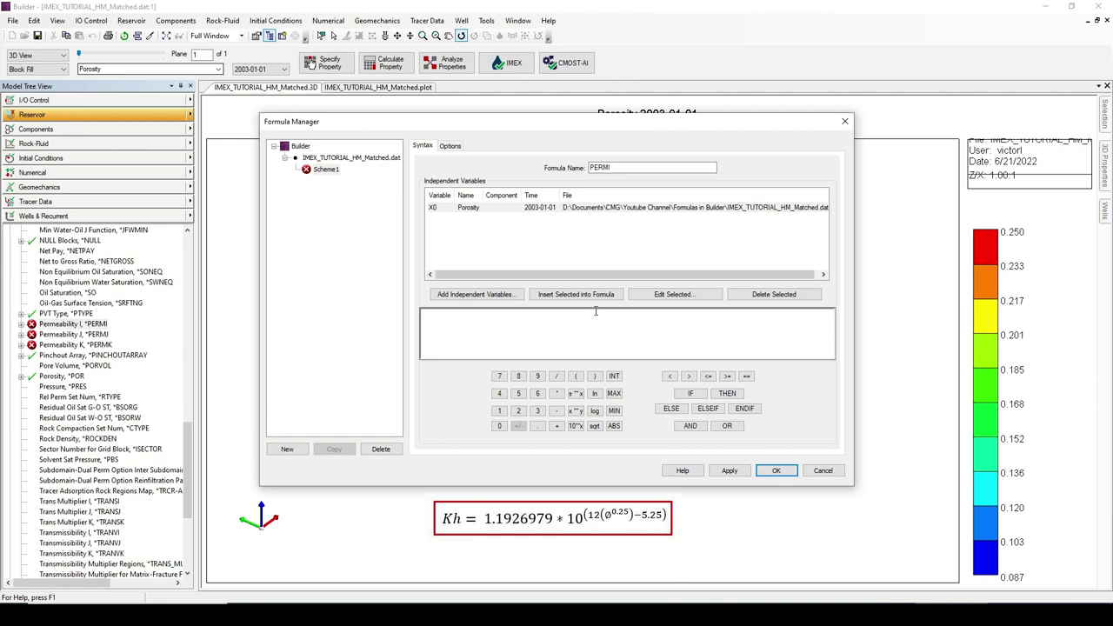
type("1.1926979 * 10 ** ( 12 * ( X0 ** 0.25 ) - 5.25 )")
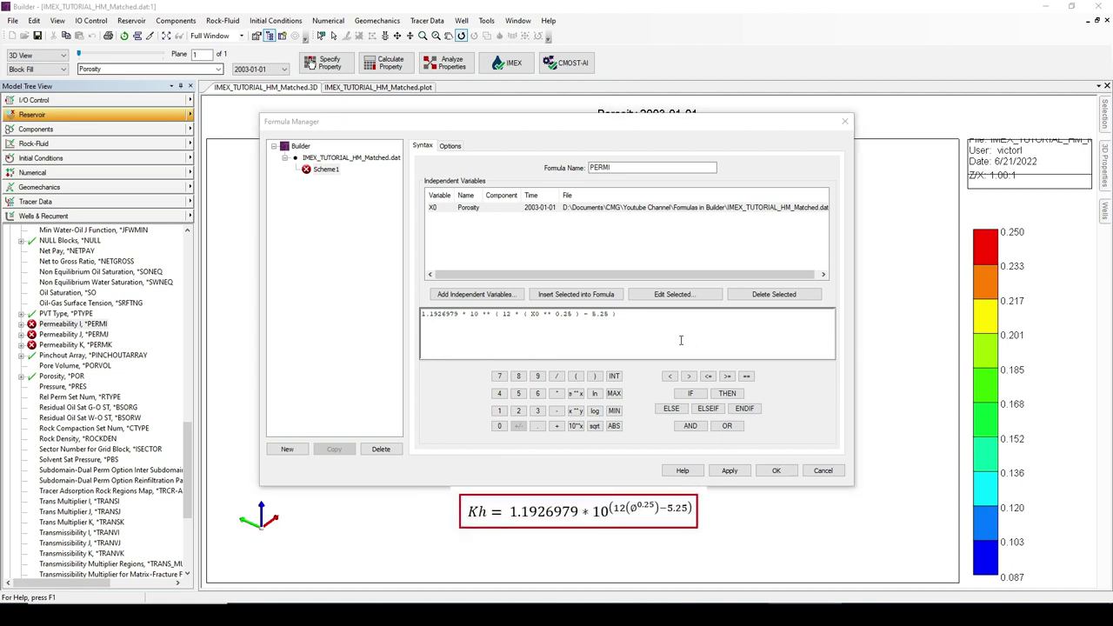
left_click(459, 316)
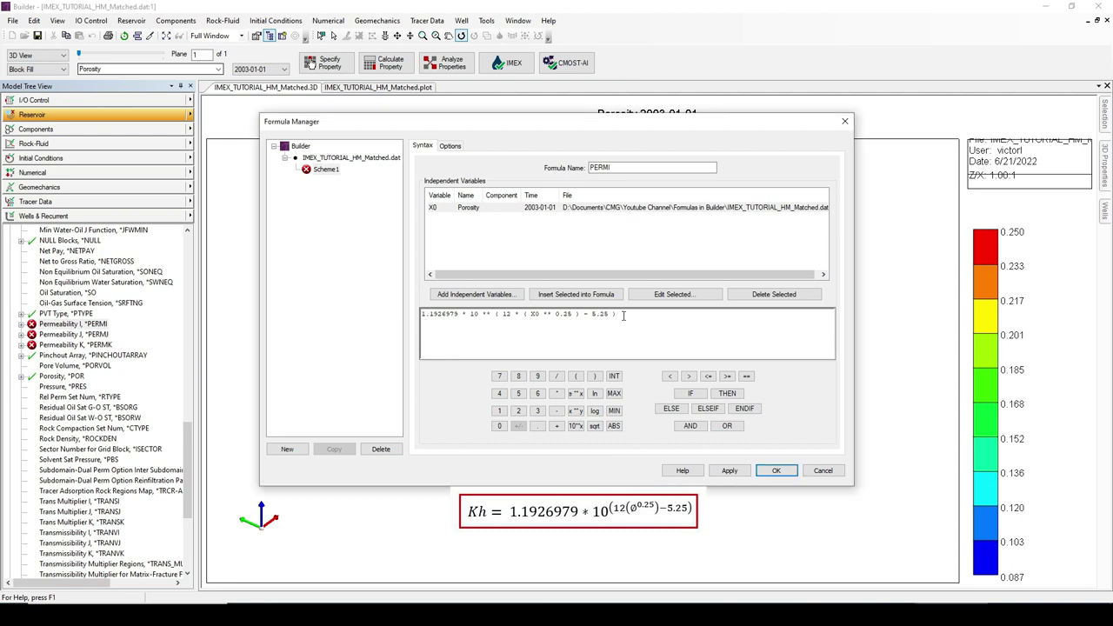
left_click_drag(623, 316, 419, 316)
left_click(532, 327)
left_click_drag(644, 318, 400, 317)
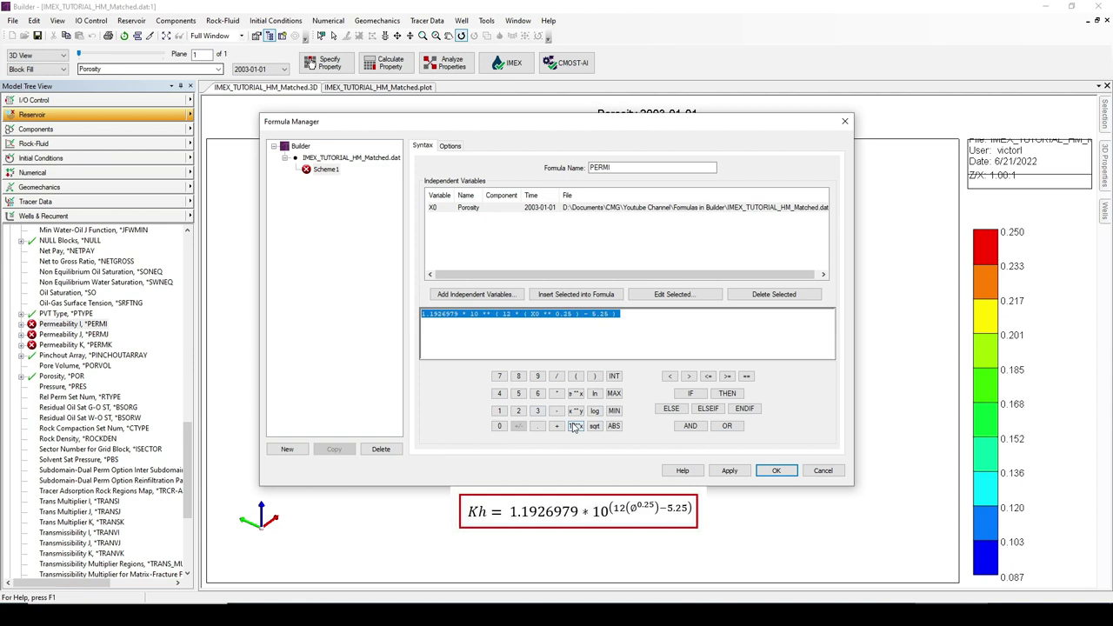
- Apply the PERMI formula and close the Formula Manager
left_click(730, 471)
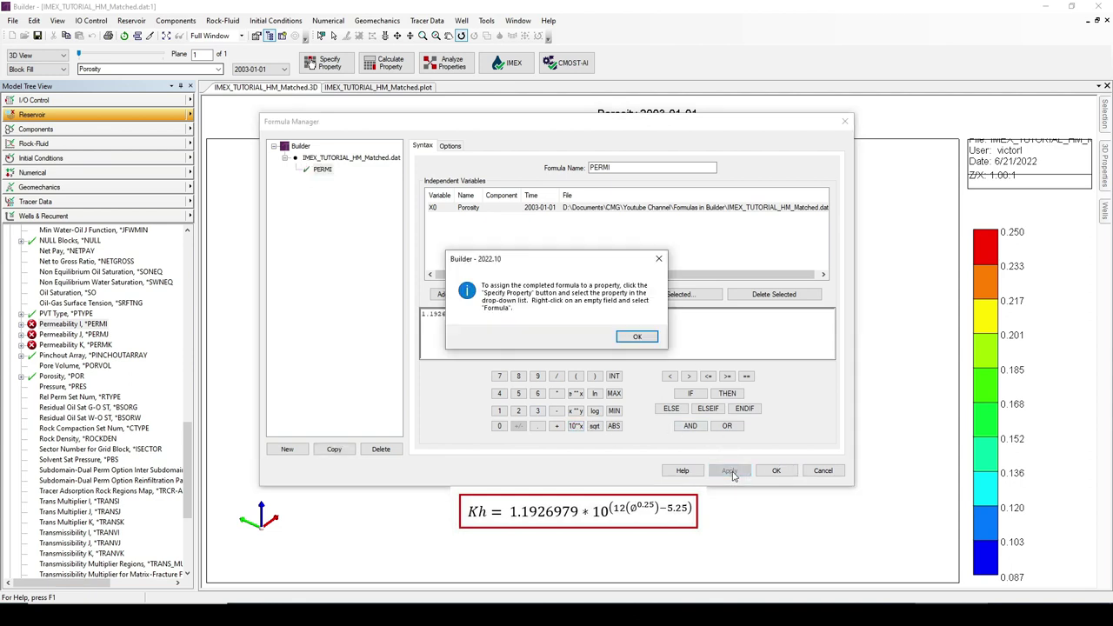
left_click(636, 337)
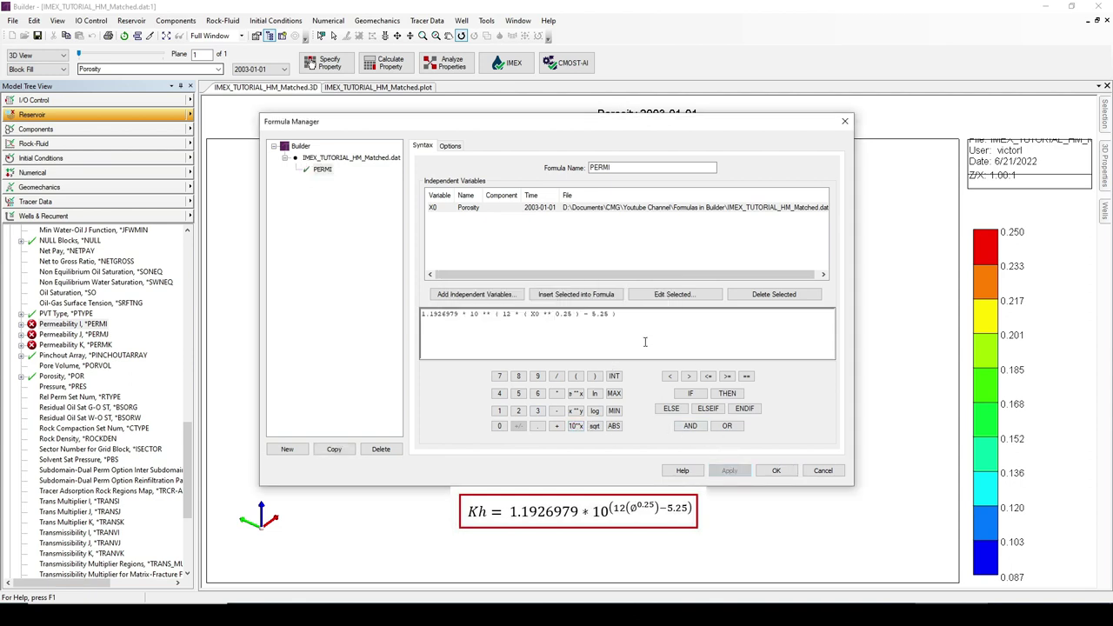
left_click(777, 471)
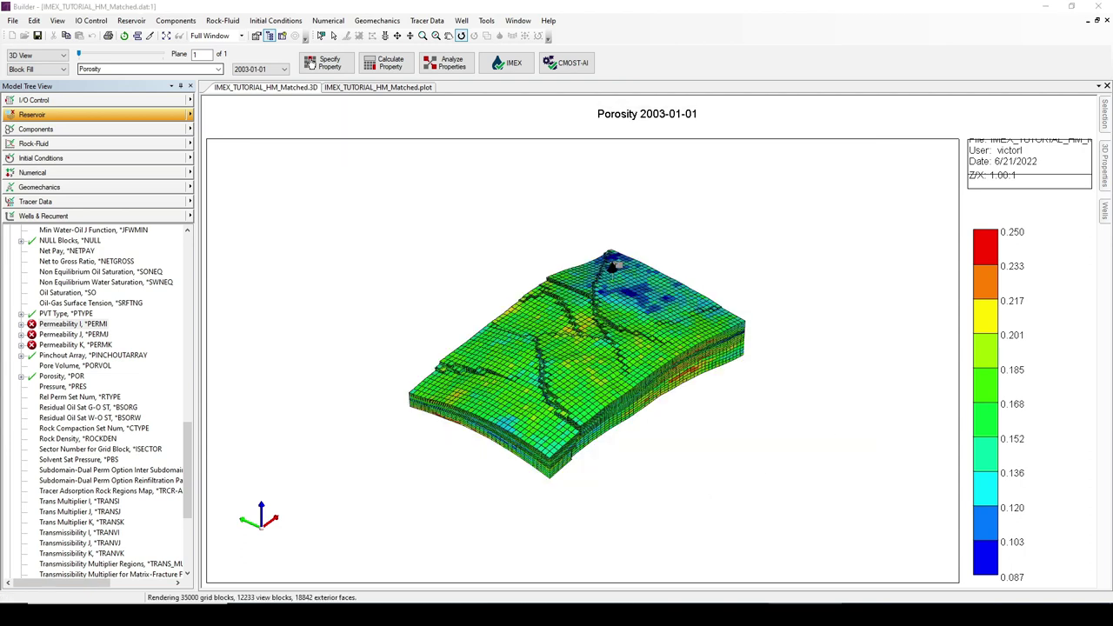
- Open the General Property Specification table at the Permeability I column
left_click(518, 20)
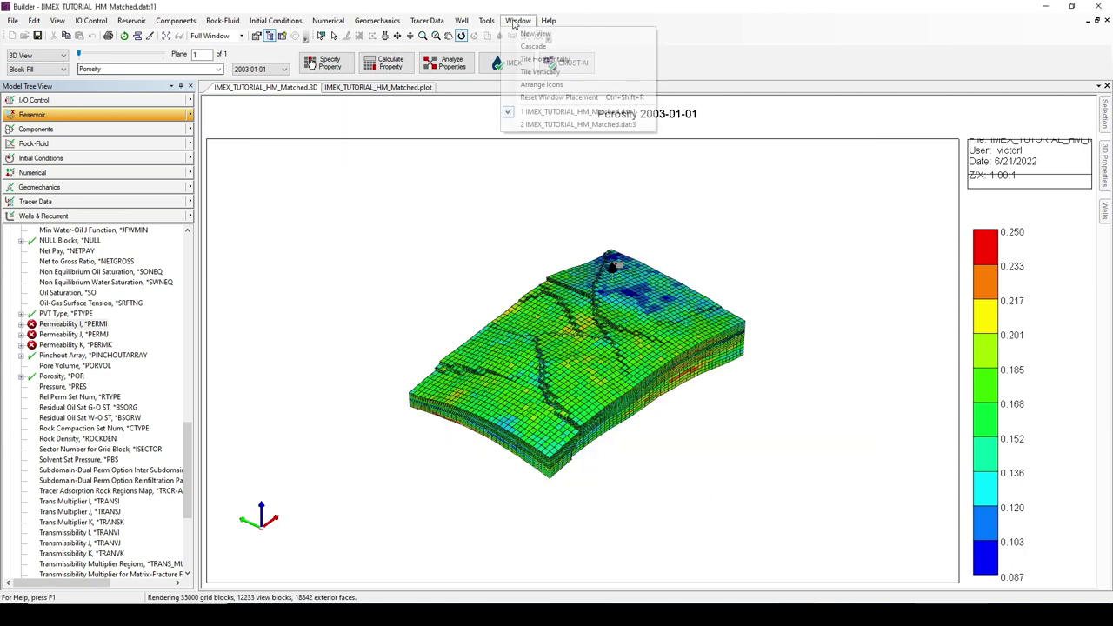
left_click(461, 20)
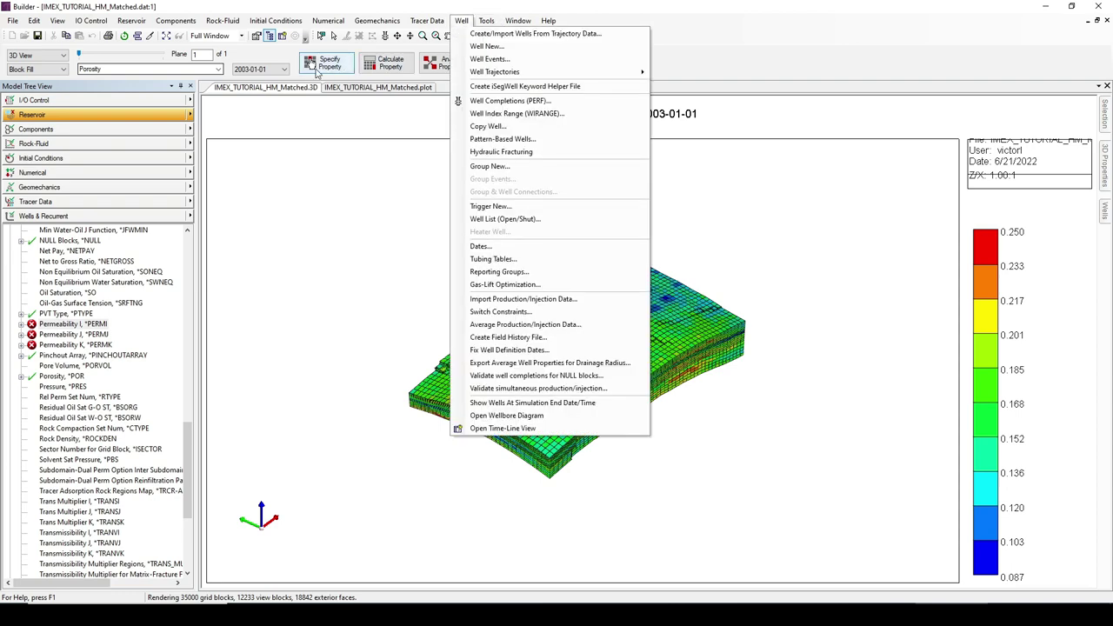
left_click(323, 64)
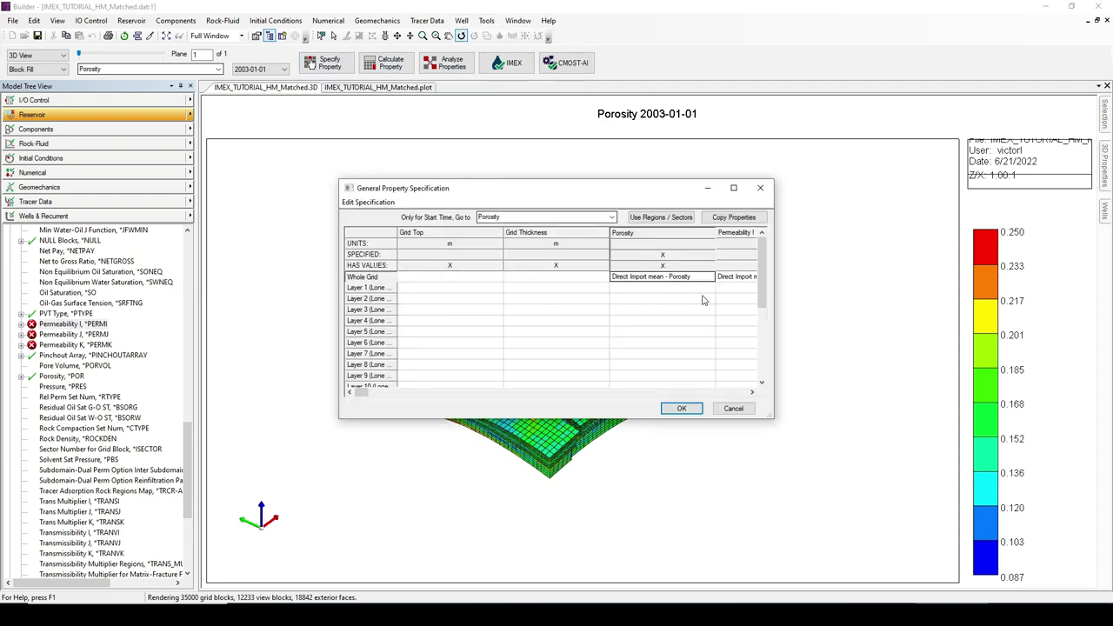
left_click(752, 393)
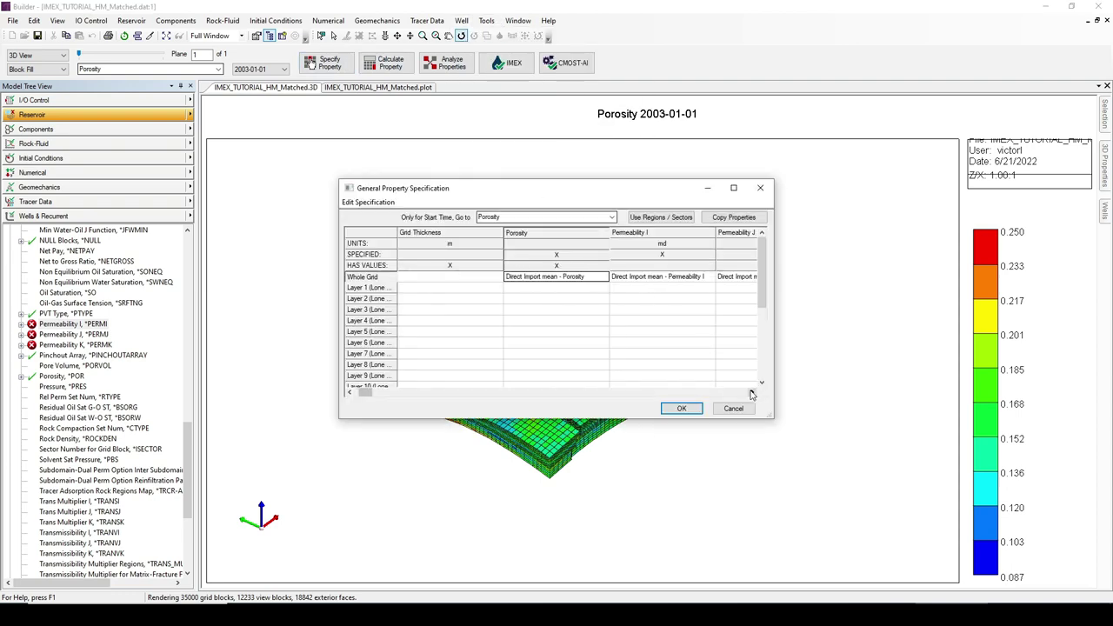
- Replace Permeability I's whole-grid entry with Formula: PERMI
left_click(666, 277)
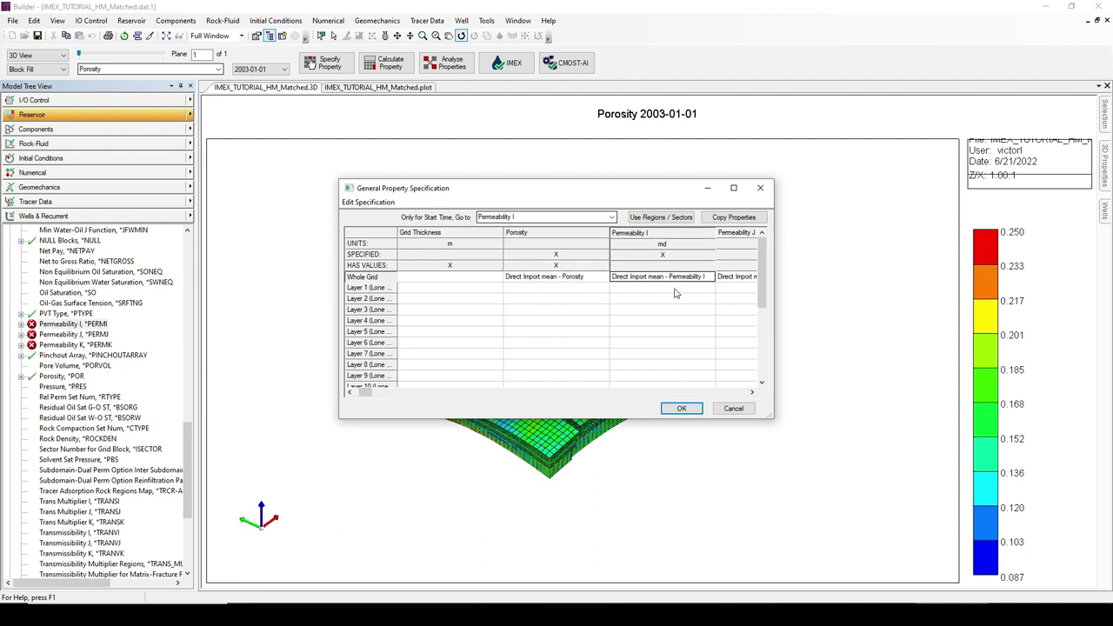
key("Delete")
right_click(662, 280)
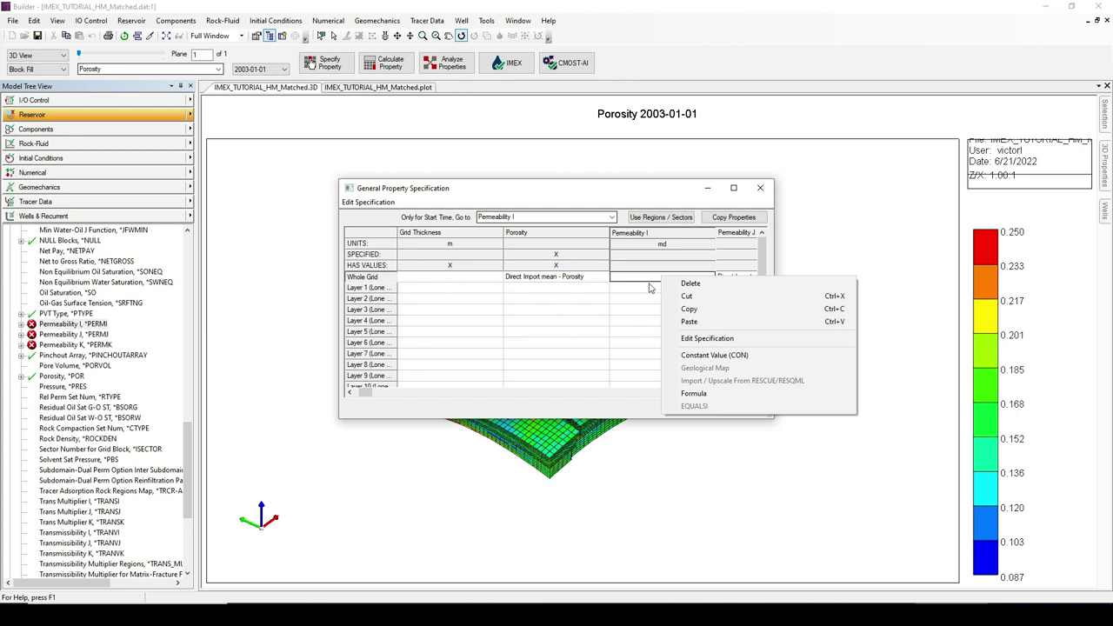
left_click(700, 393)
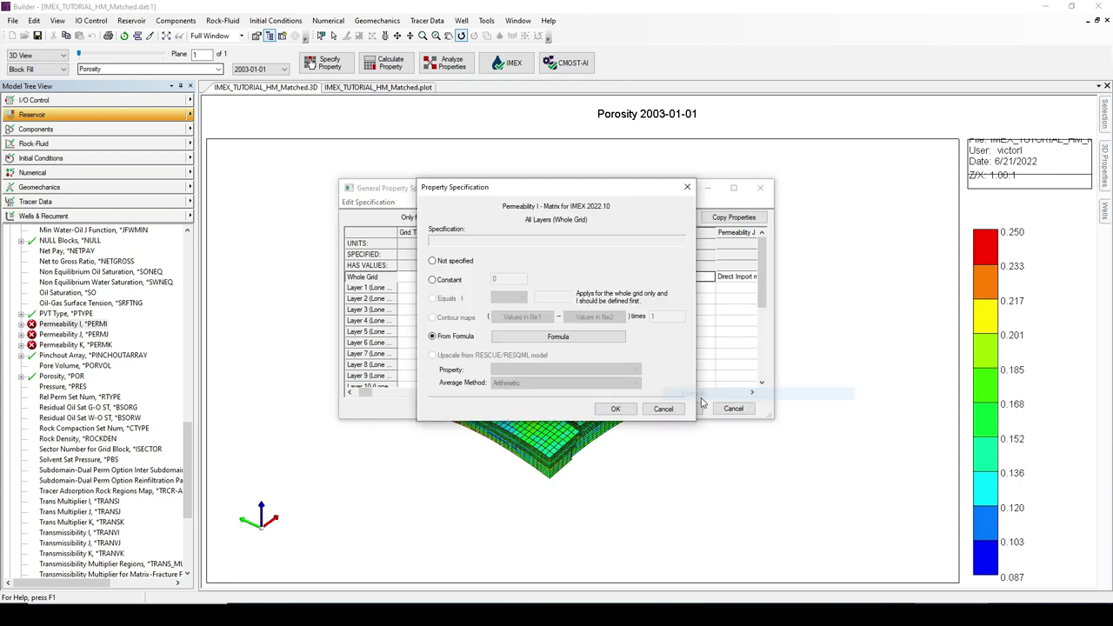
left_click(557, 337)
left_click(322, 169)
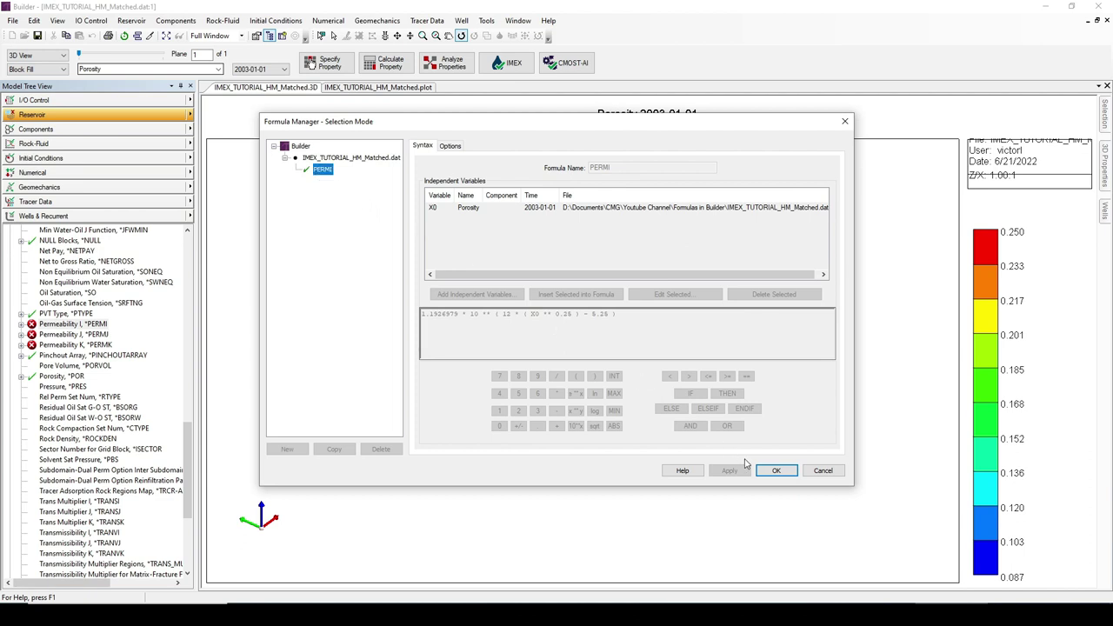
left_click(775, 470)
left_click(615, 409)
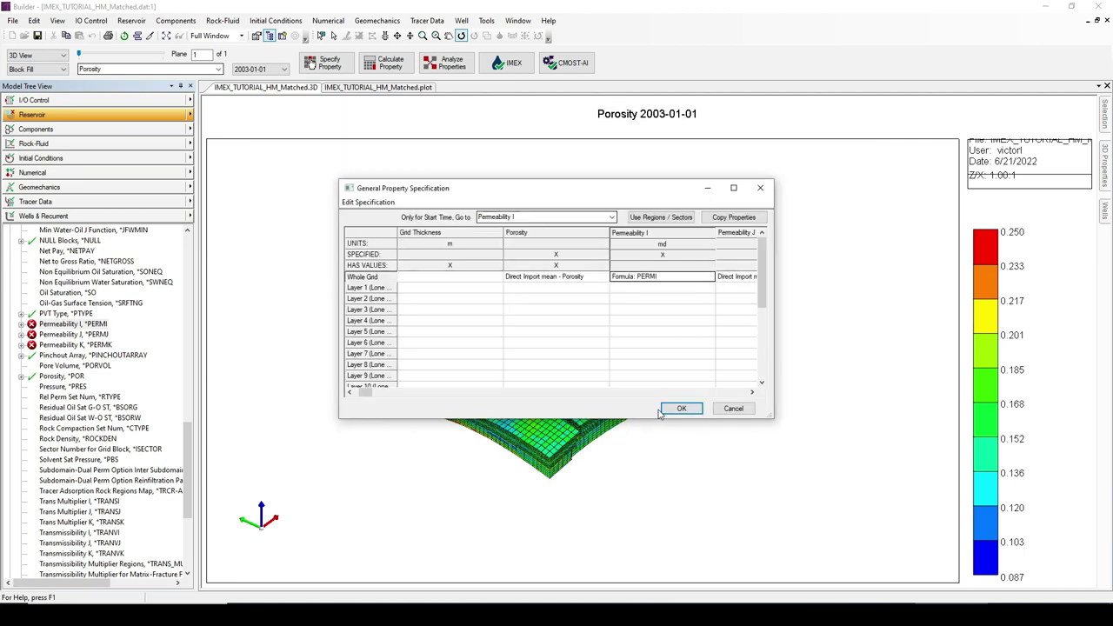
left_click(752, 393)
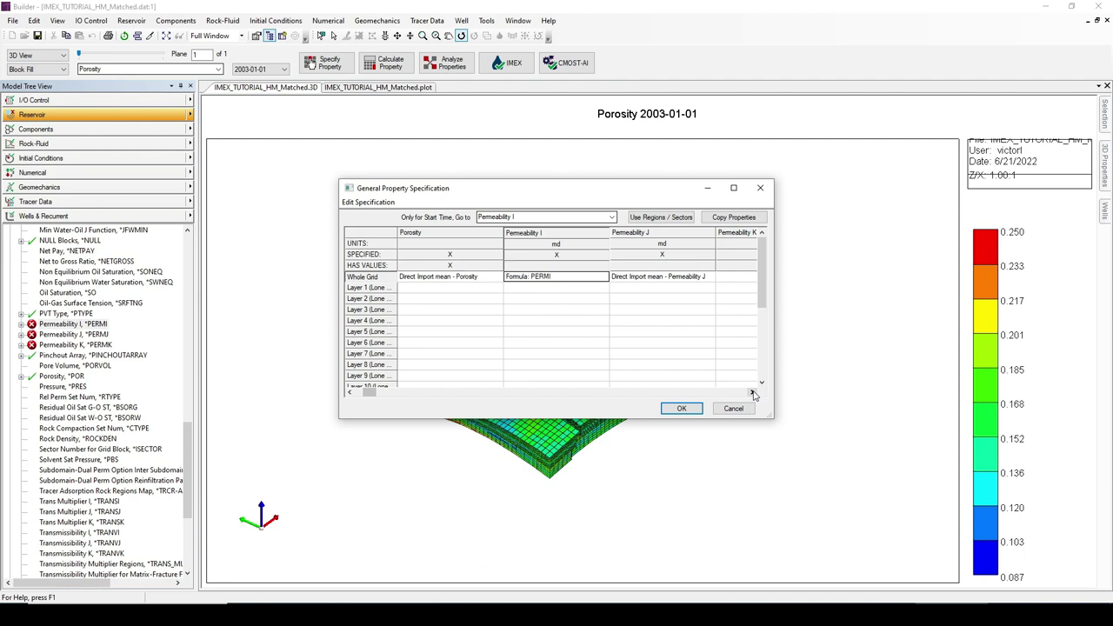
left_click(752, 393)
- Clear Permeability J's whole-grid entry and set it to Equals I
left_click(541, 277)
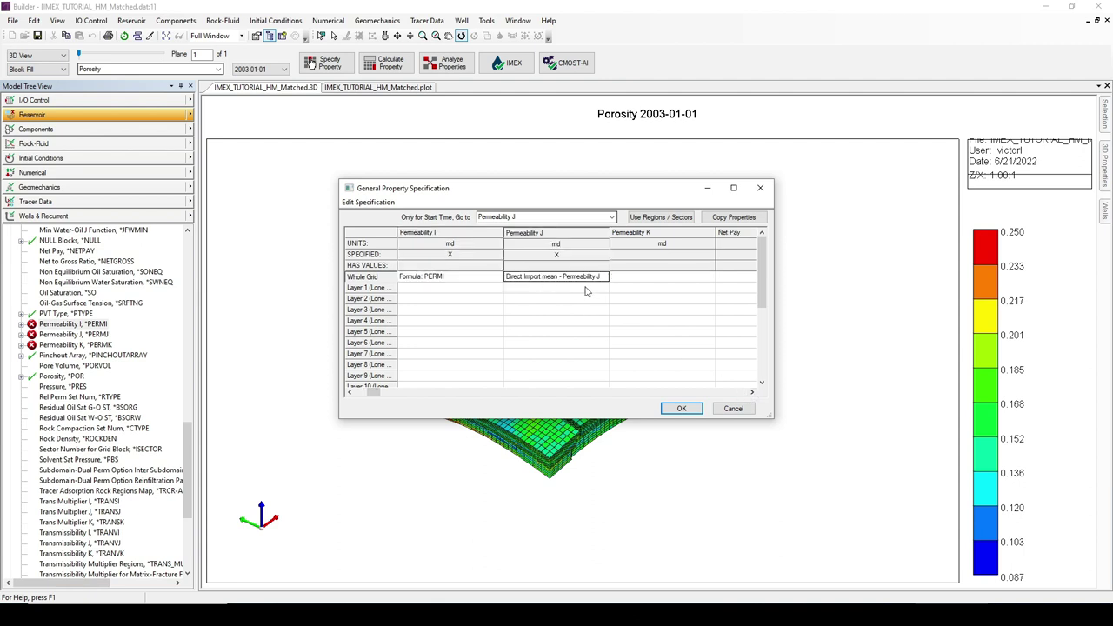
key("Delete")
right_click(535, 285)
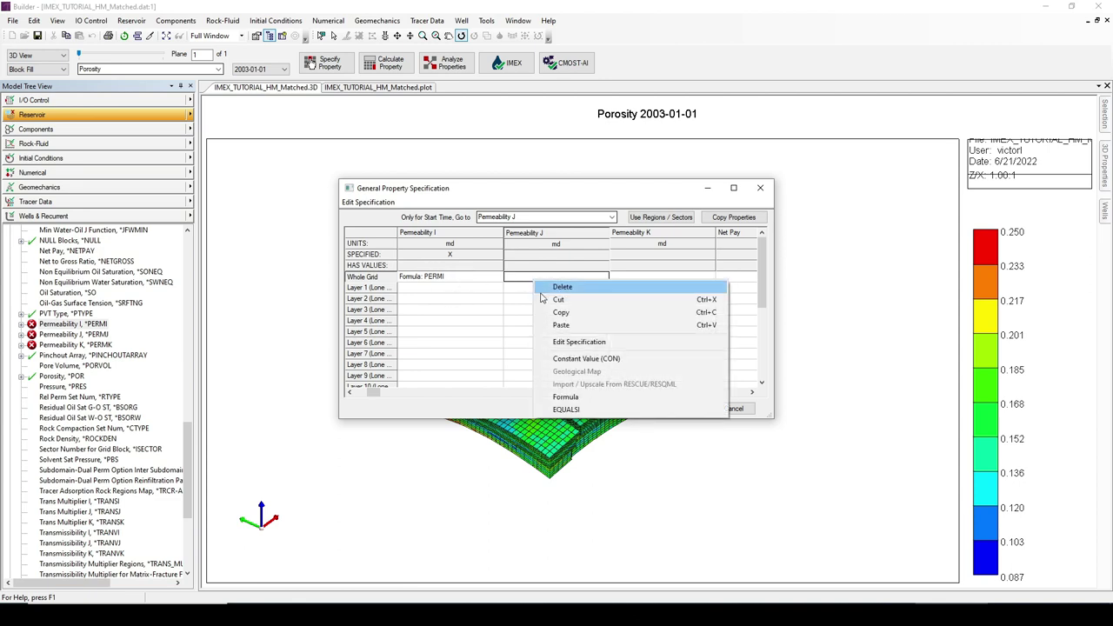
left_click(571, 411)
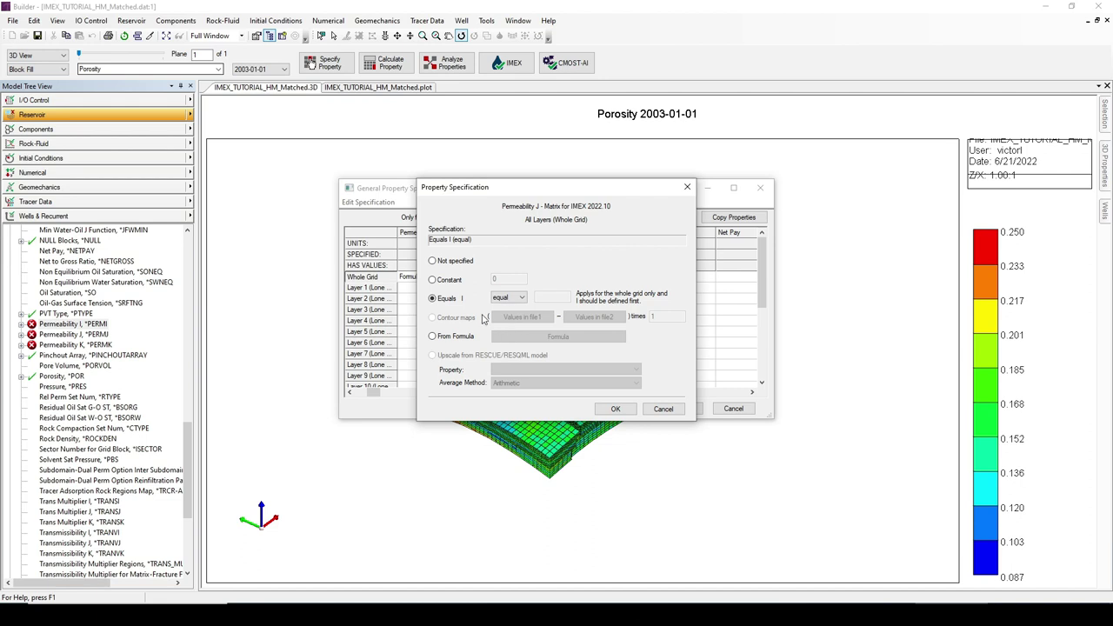
left_click(616, 409)
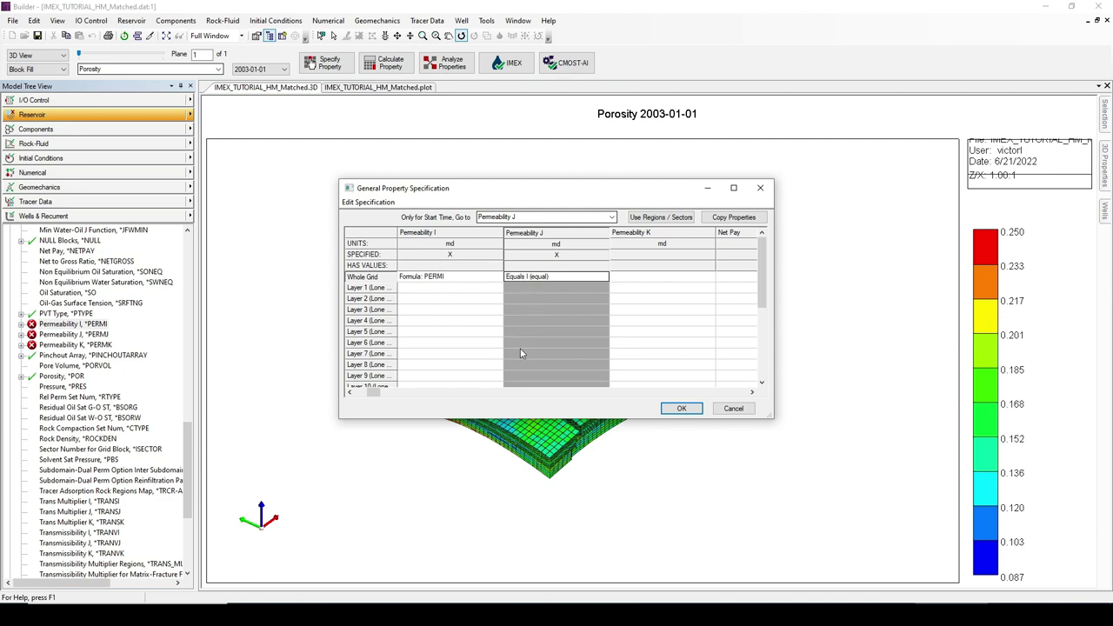
left_click(630, 279)
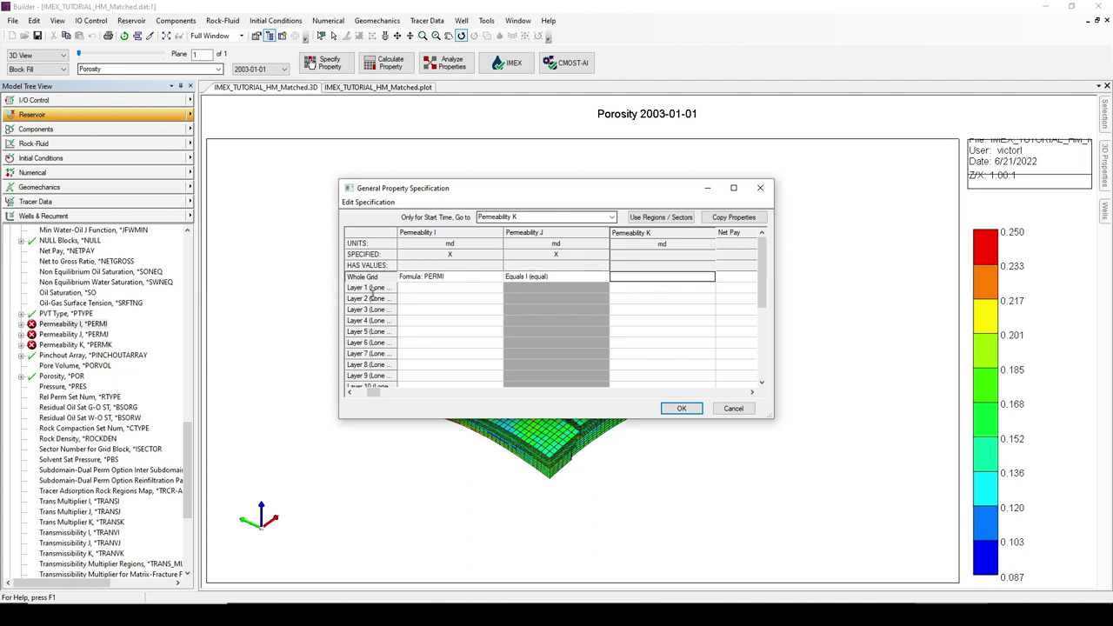
- Set Permeability K's whole-grid entry to Permeability I * 0.2 and accept all specifications
right_click(670, 280)
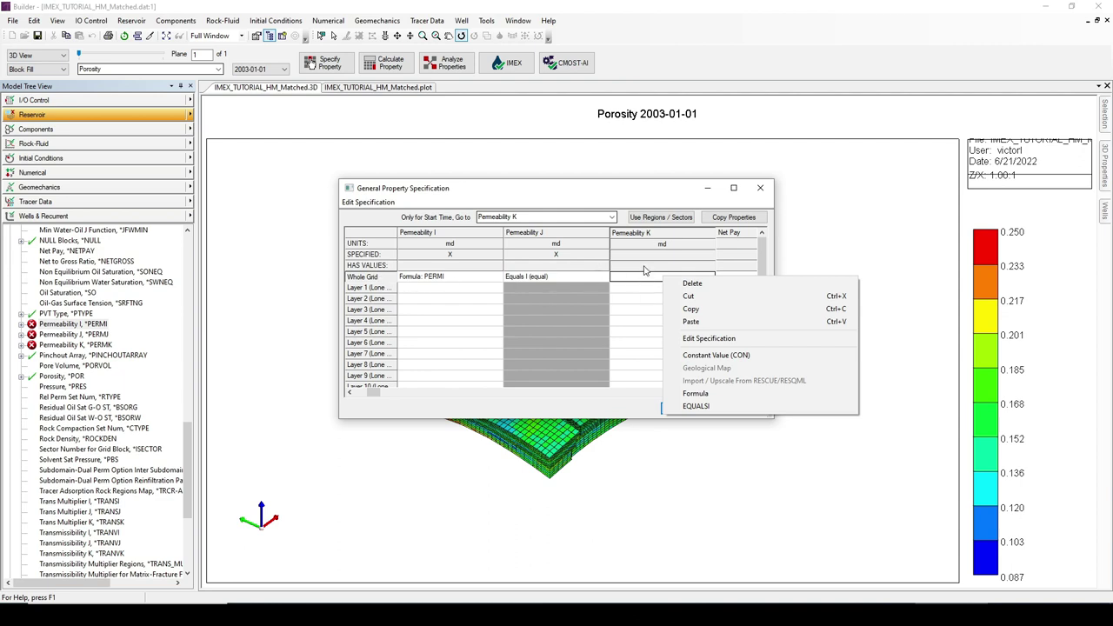
left_click(708, 407)
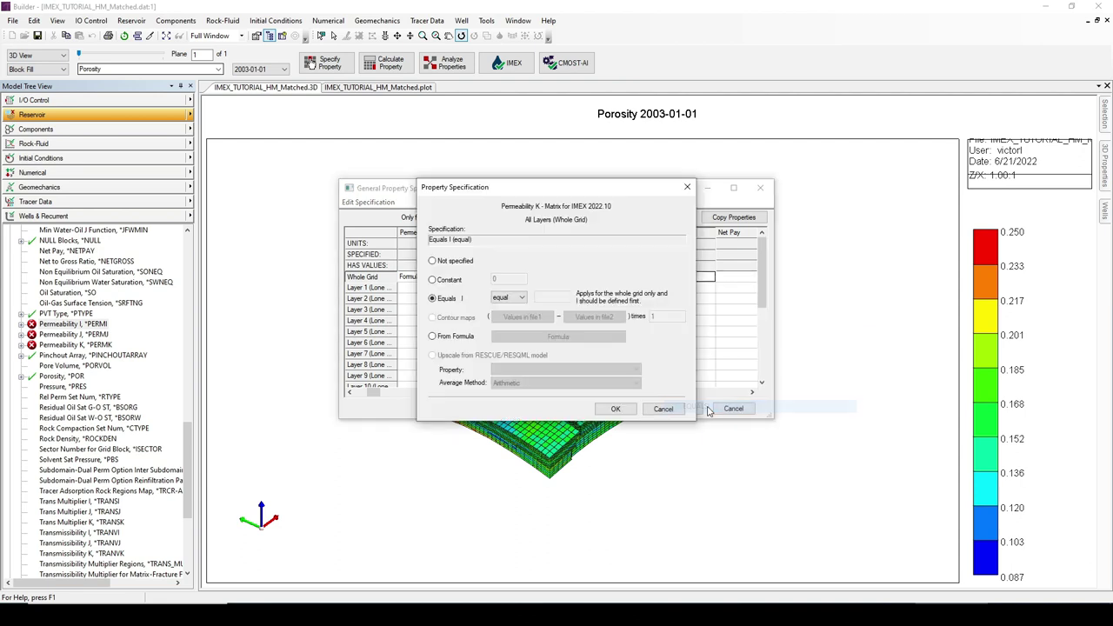
left_click(510, 299)
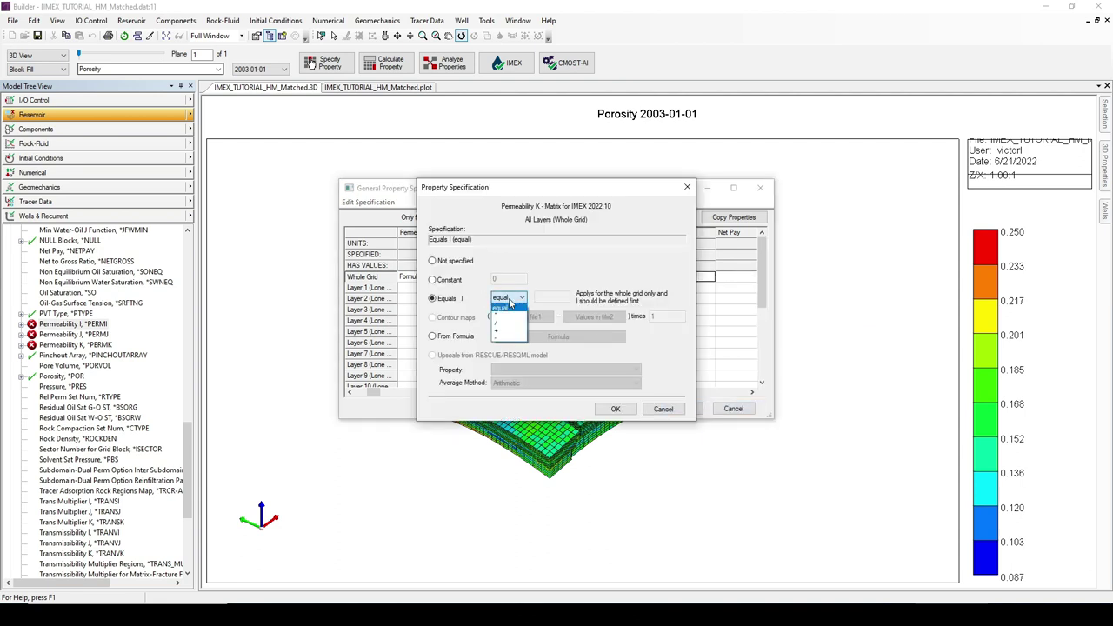
left_click(504, 316)
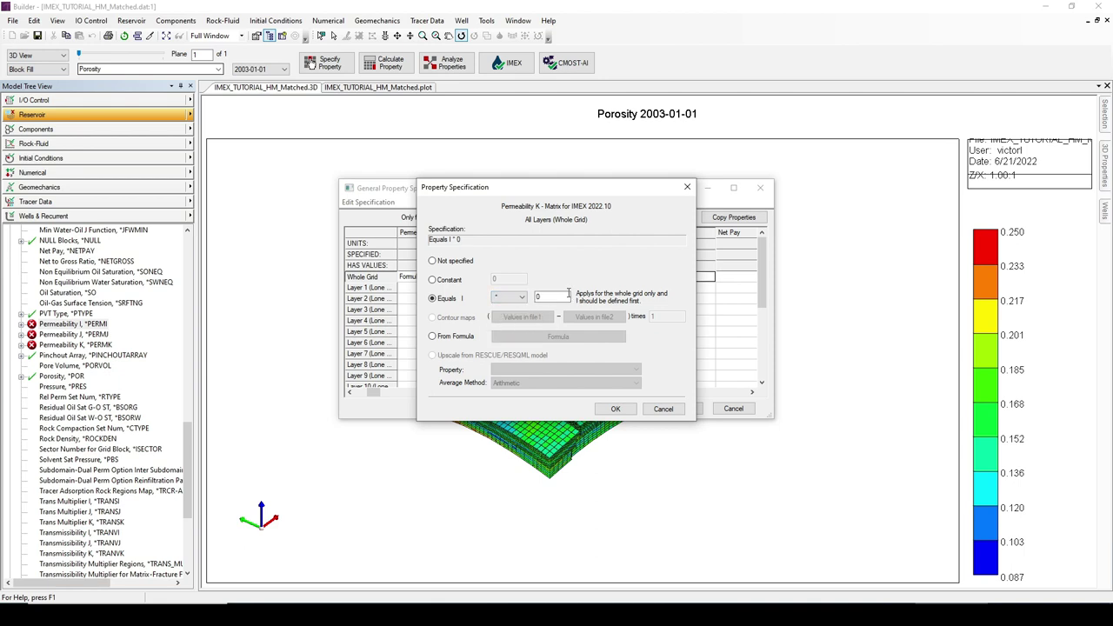
double_click(551, 297)
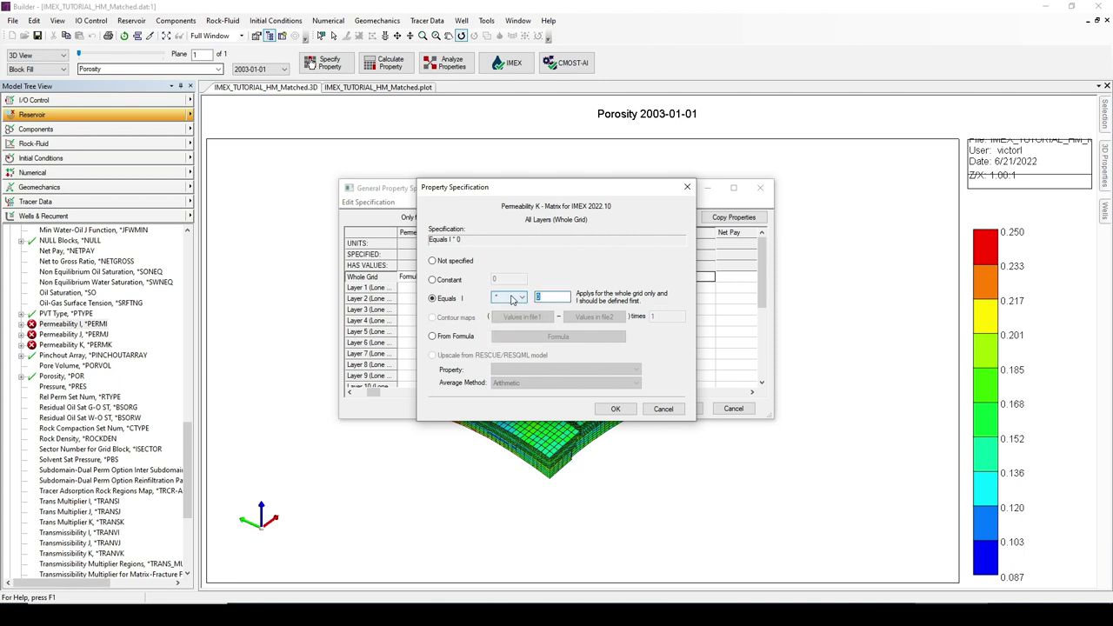
type("0.2")
left_click(615, 410)
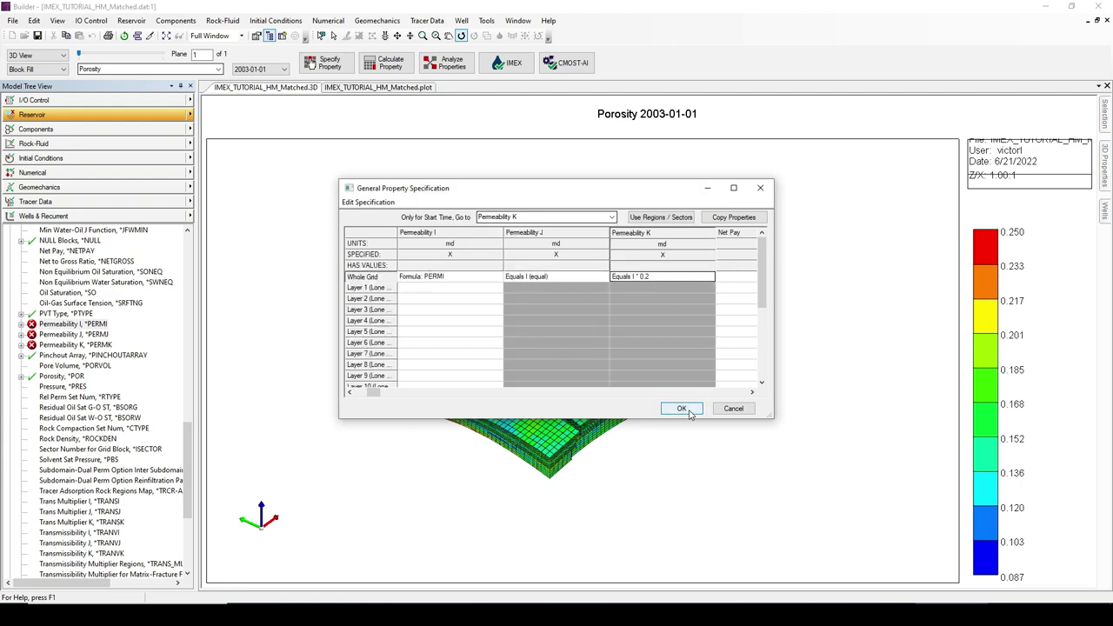
left_click(681, 408)
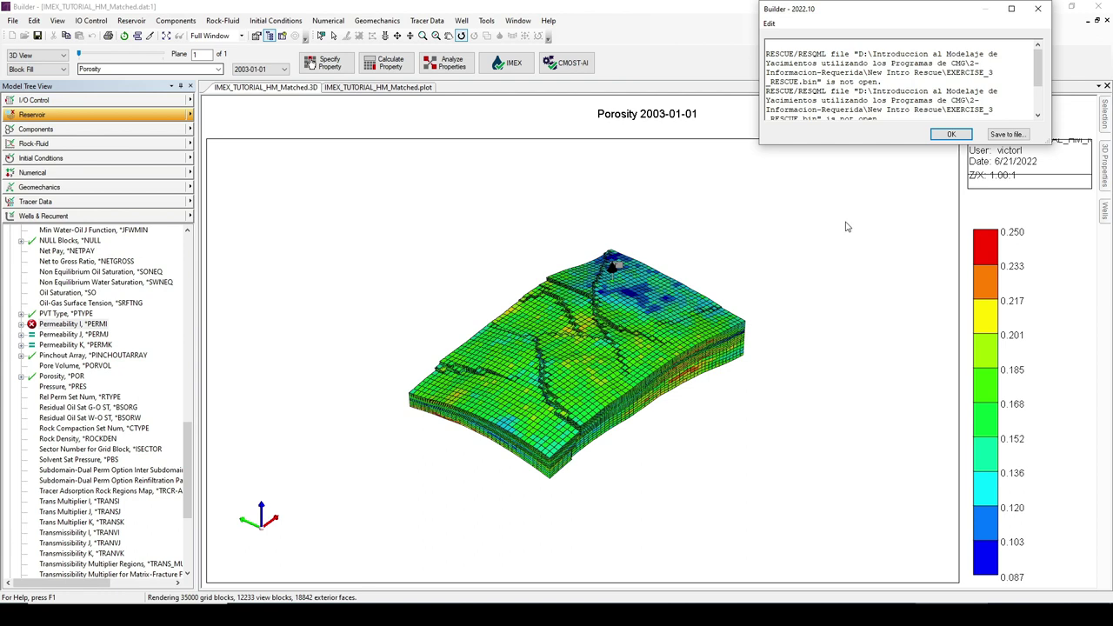
- Dismiss the RESCUE warning and run the block value calculation for the permeabilities
left_click(948, 138)
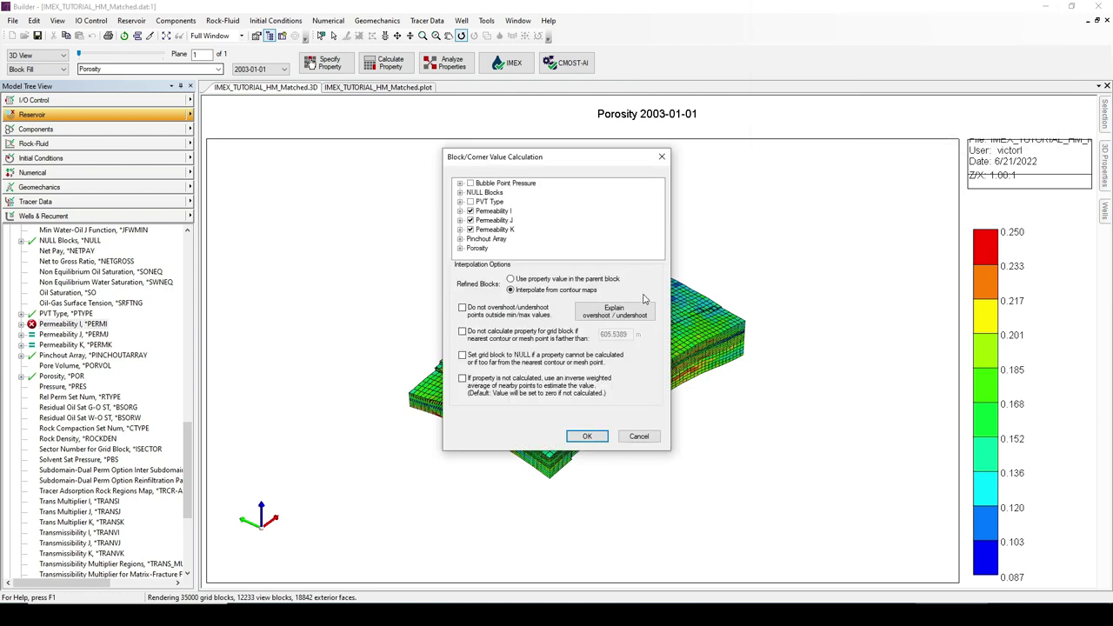
left_click(586, 437)
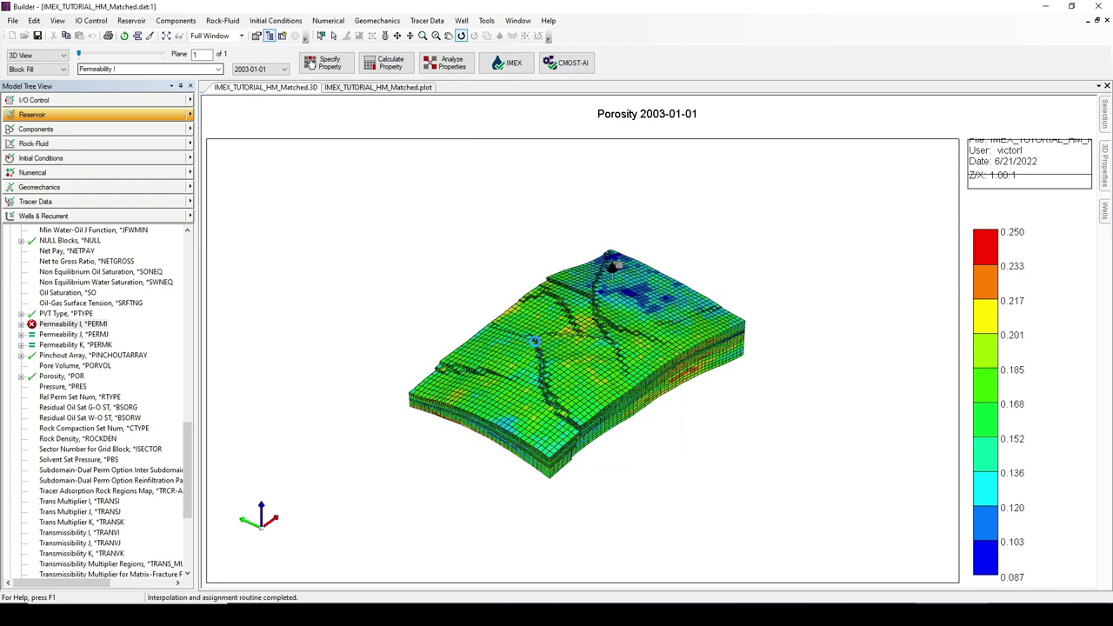
left_click_drag(534, 344, 547, 386)
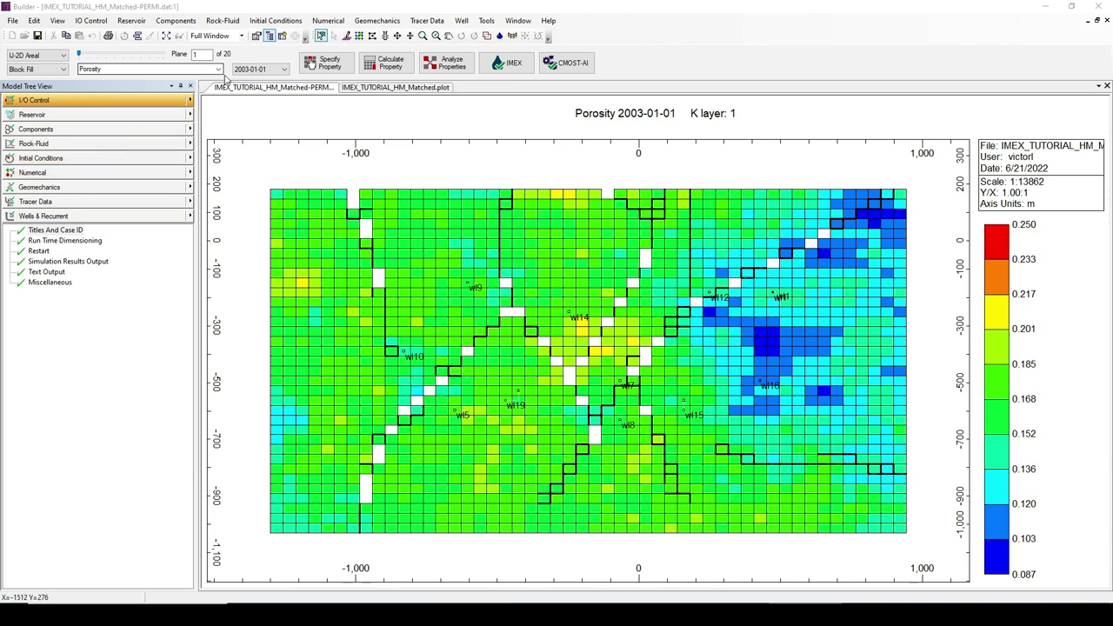
- Keep Porosity displayed on the layer 1 areal map of IMEX_TUTORIAL_HM_Matched-PERMI.dat
left_click(218, 69)
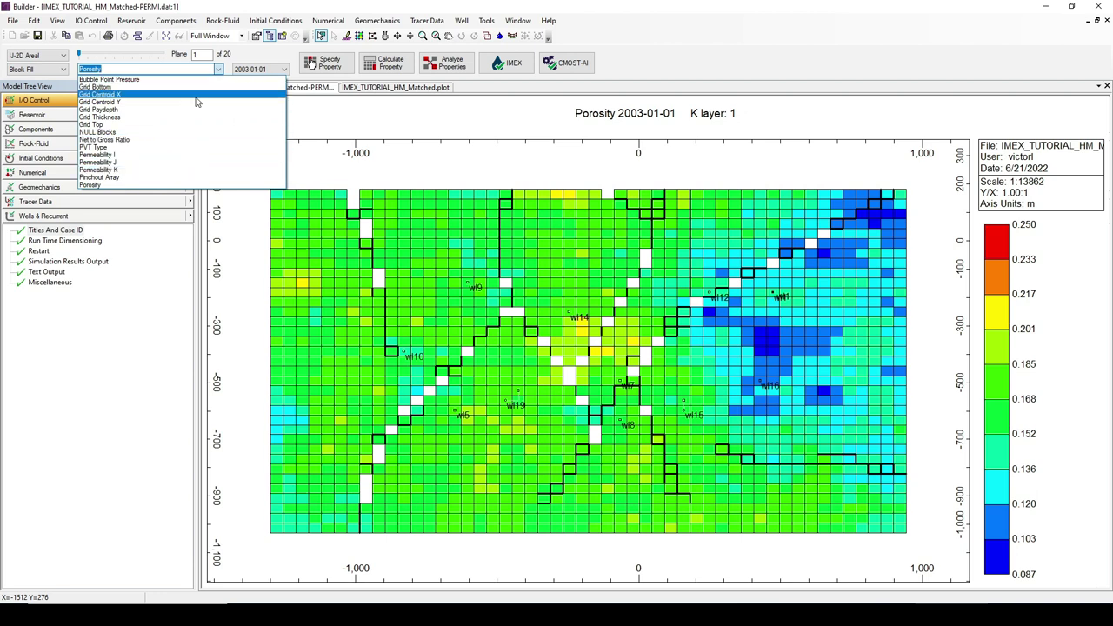
left_click(501, 352)
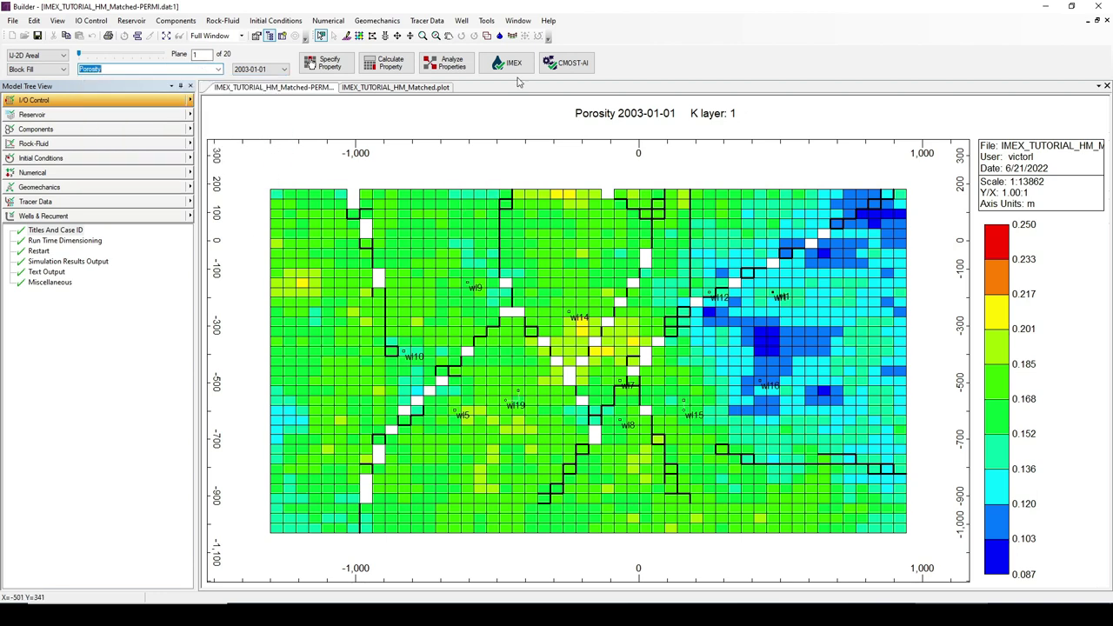
- Add a new formula in Formula Manager and rename Scheme1 to Flow_Capacity
left_click(486, 20)
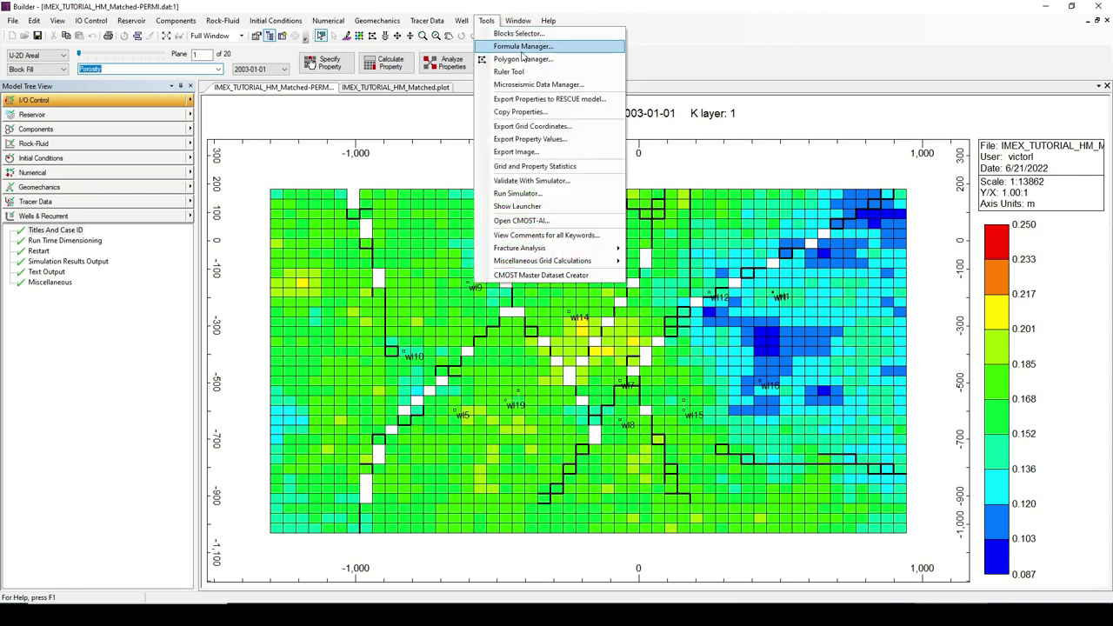
left_click(526, 47)
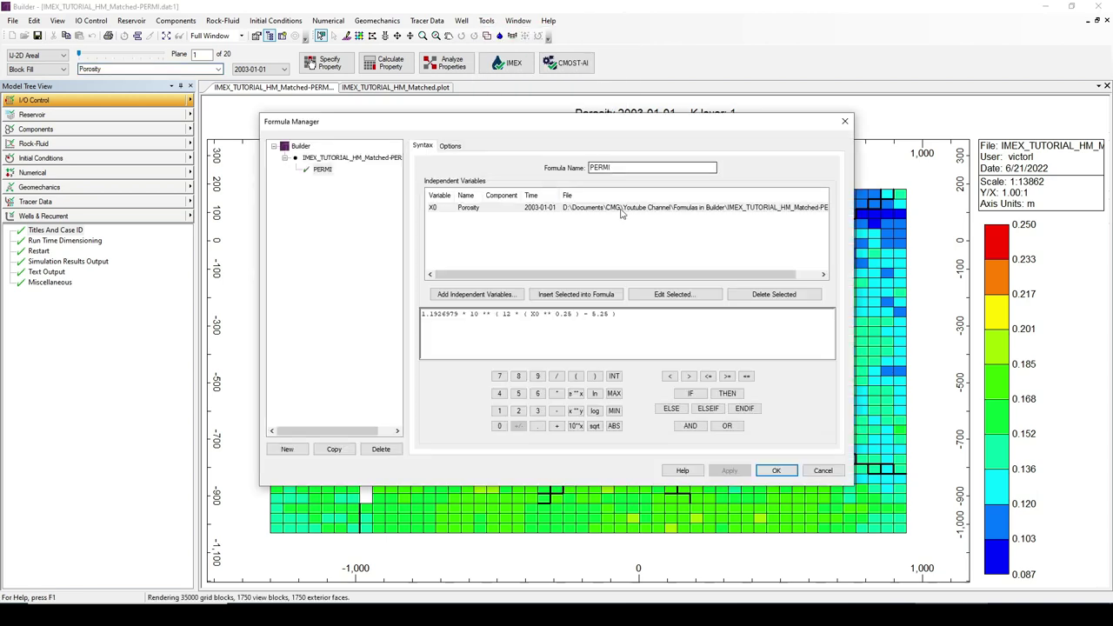
left_click(287, 449)
double_click(619, 168)
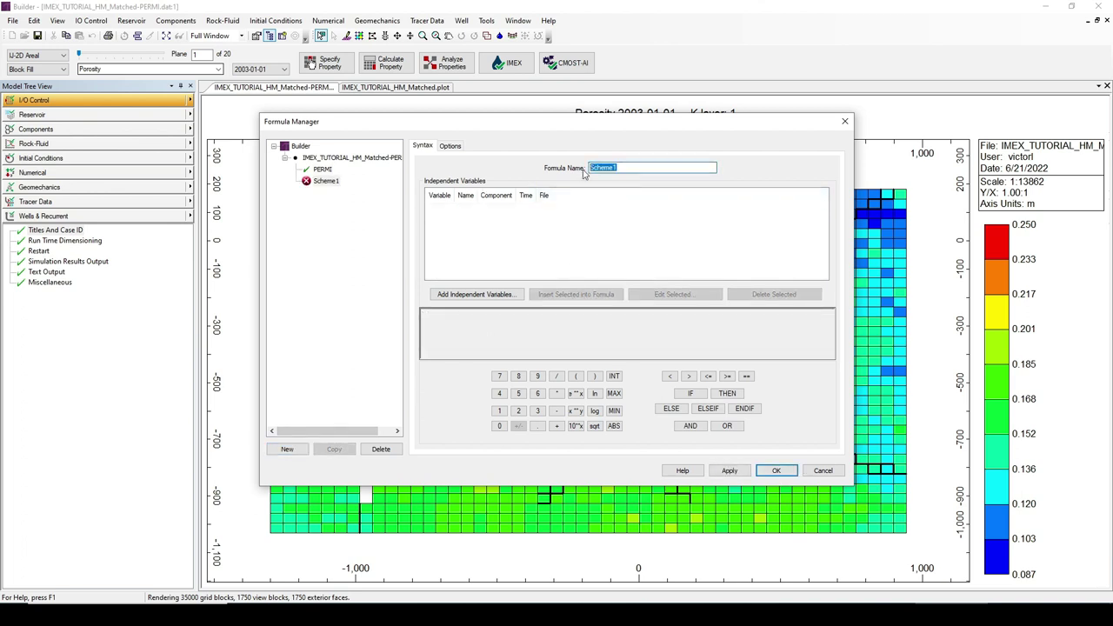
type("Flow_Capcaity")
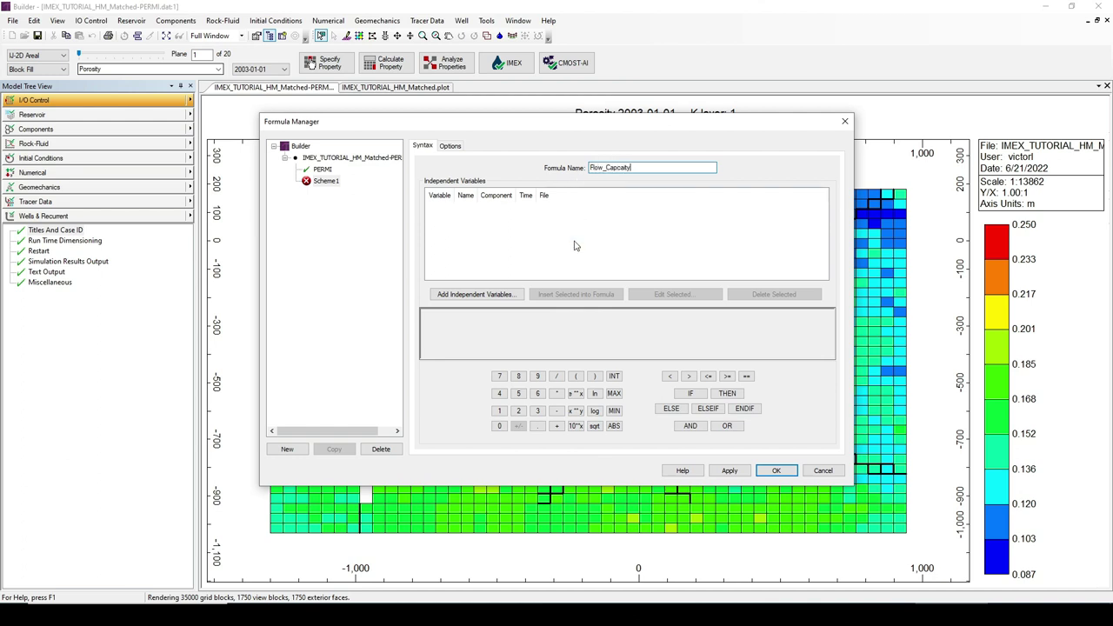
left_click_drag(646, 167, 612, 168)
type("Ca")
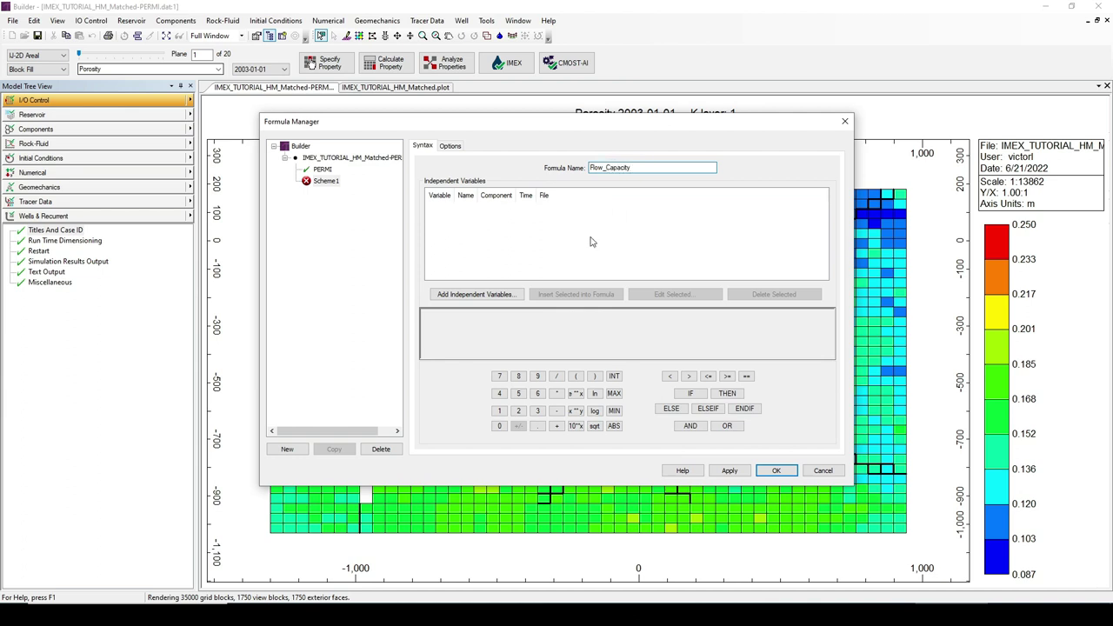
- Add Grid Thickness, Net to Gross Ratio and Permeability I as variables X0, X1 and X2 for X0*X1*X2
left_click(493, 295)
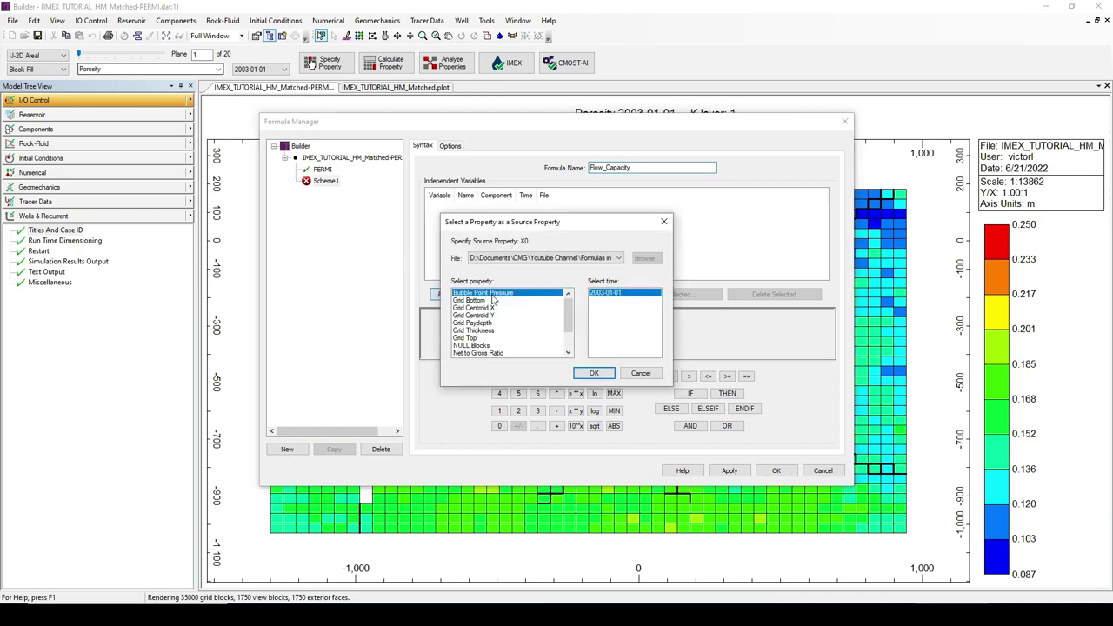
left_click_drag(558, 226, 697, 194)
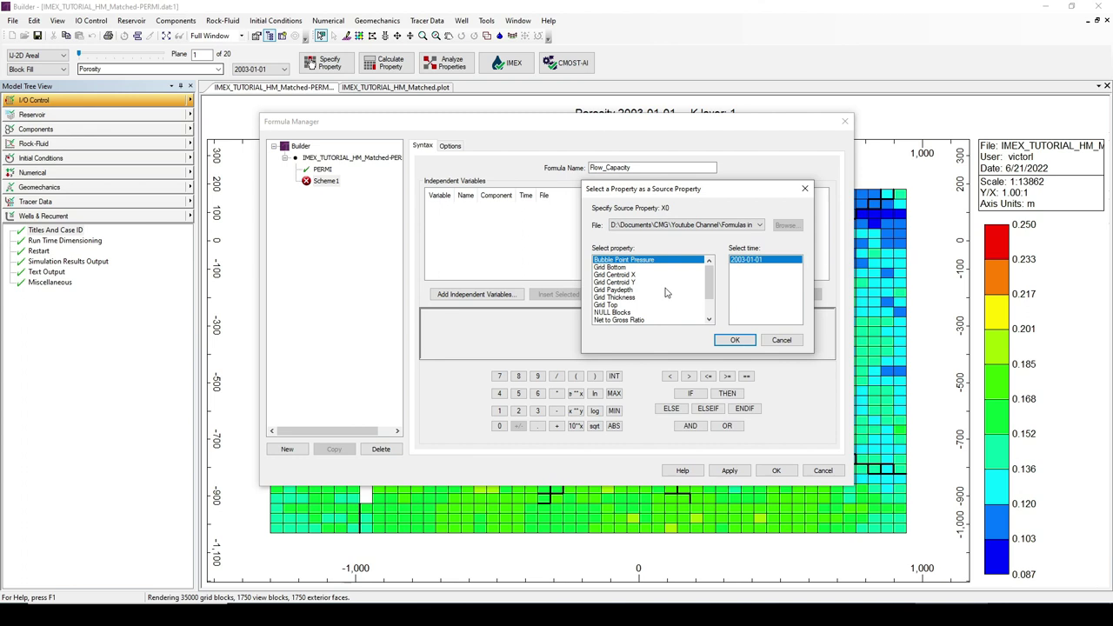
left_click(629, 298)
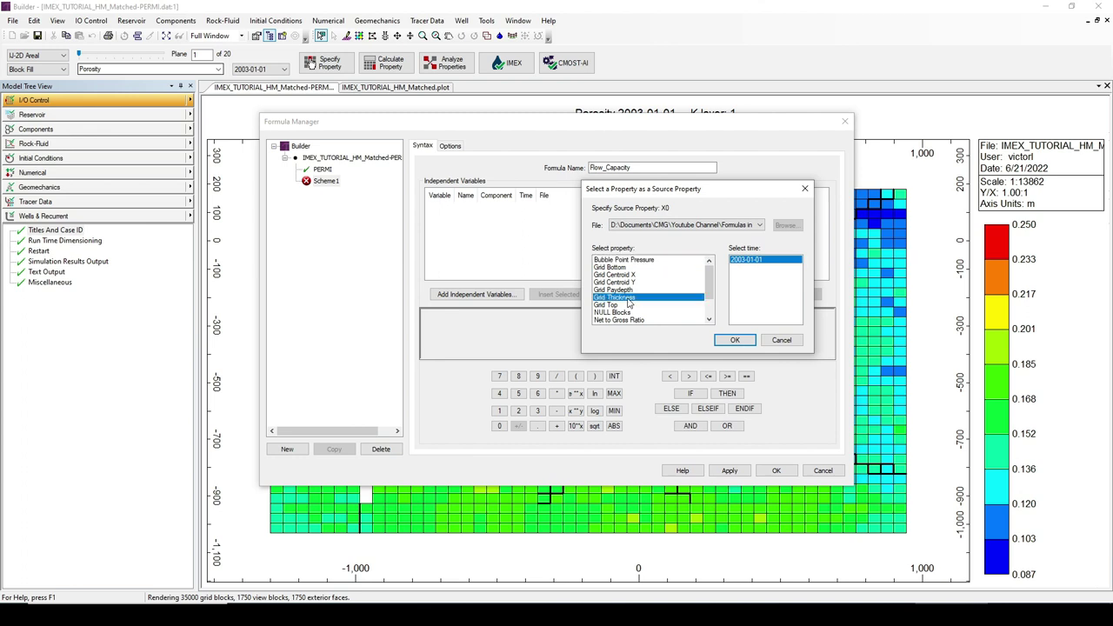
left_click(735, 340)
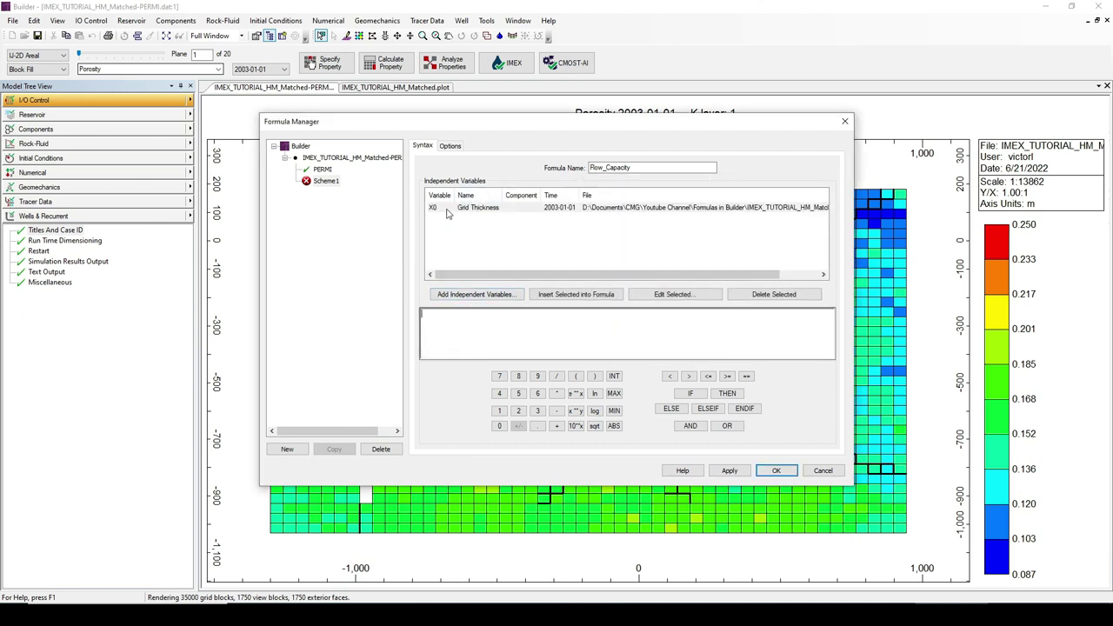
left_click(485, 295)
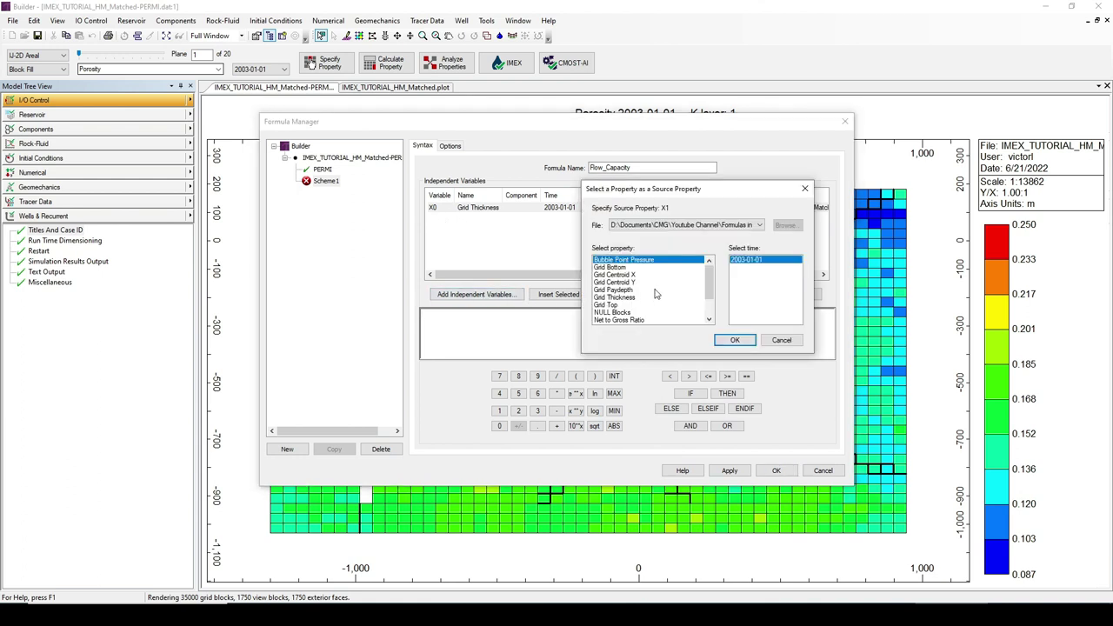
left_click(637, 319)
left_click(735, 340)
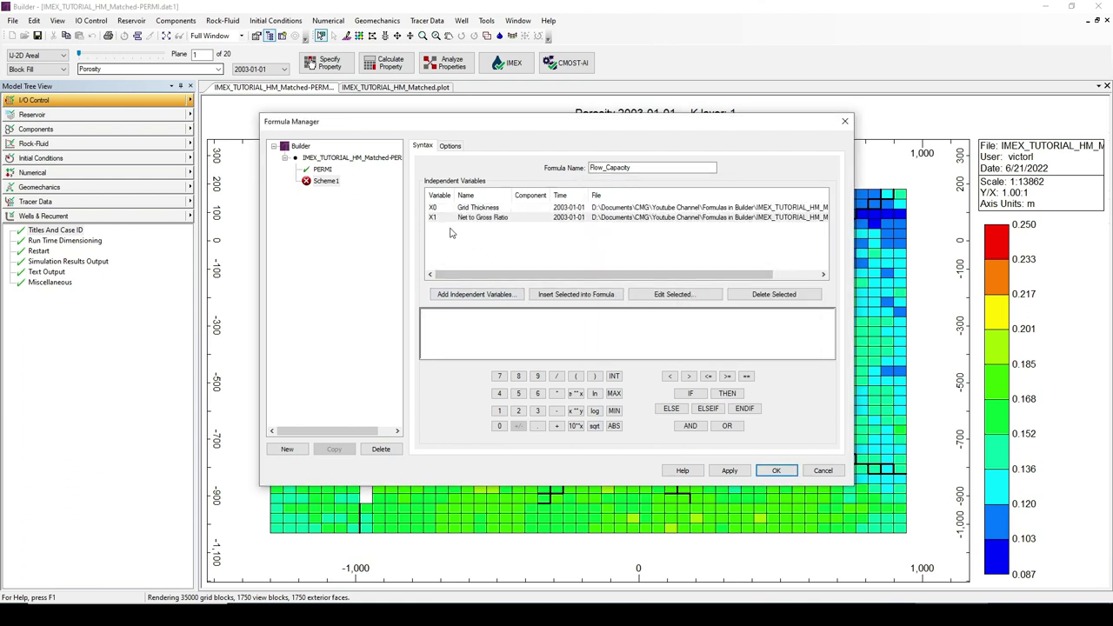
left_click(500, 301)
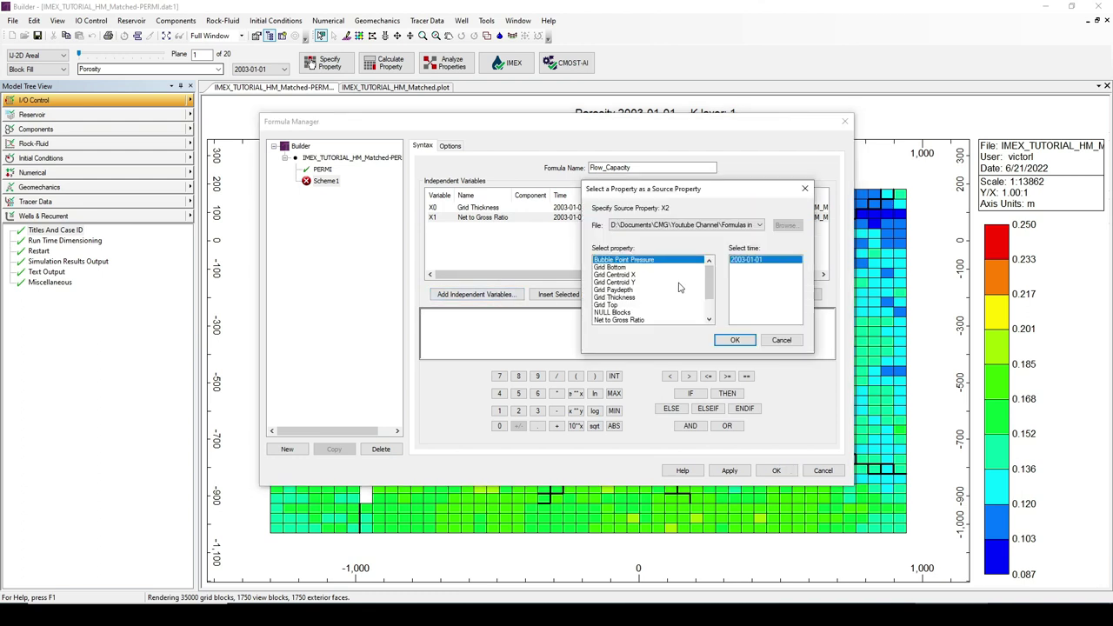
left_click_drag(708, 287, 709, 303)
left_click(613, 304)
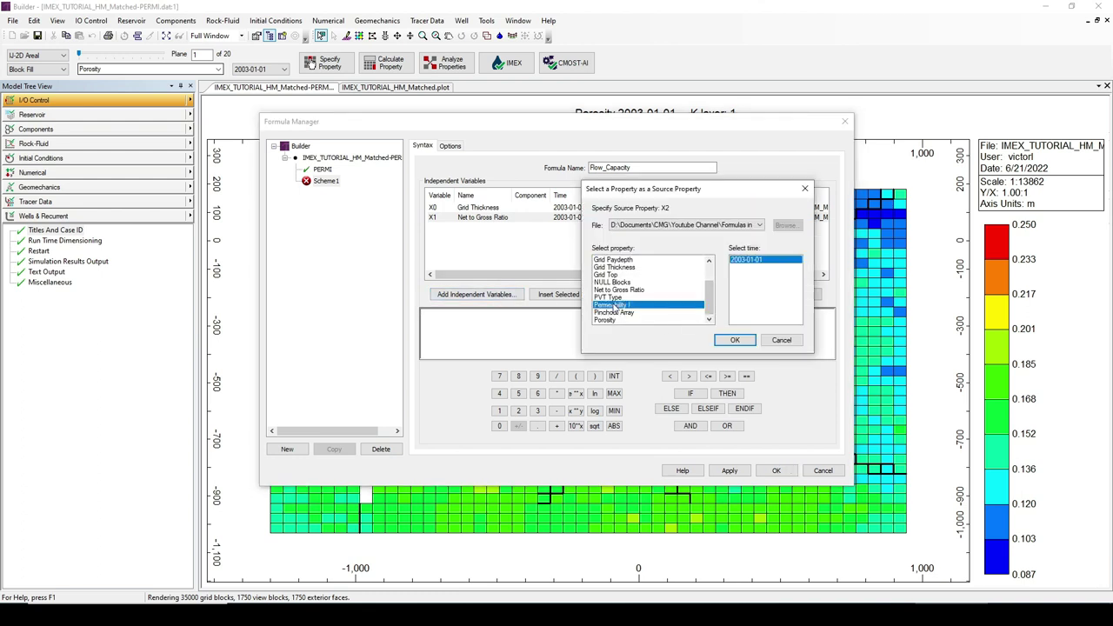
left_click(735, 340)
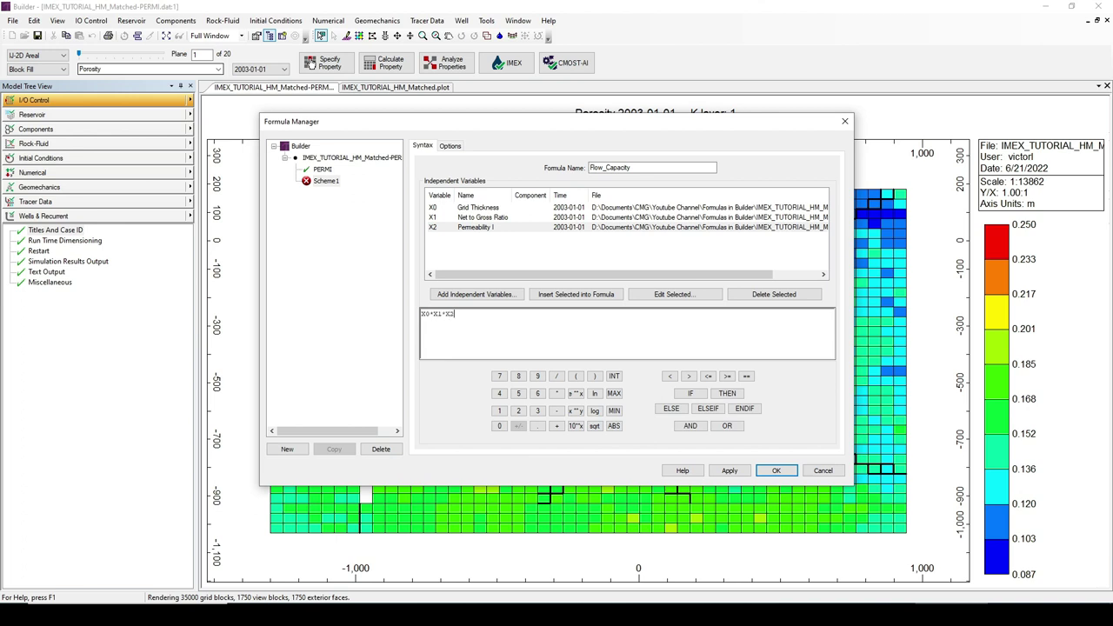
- Apply the Flow_Capacity formula, acknowledge the confirmation and close Formula Manager
left_click(737, 473)
left_click(631, 346)
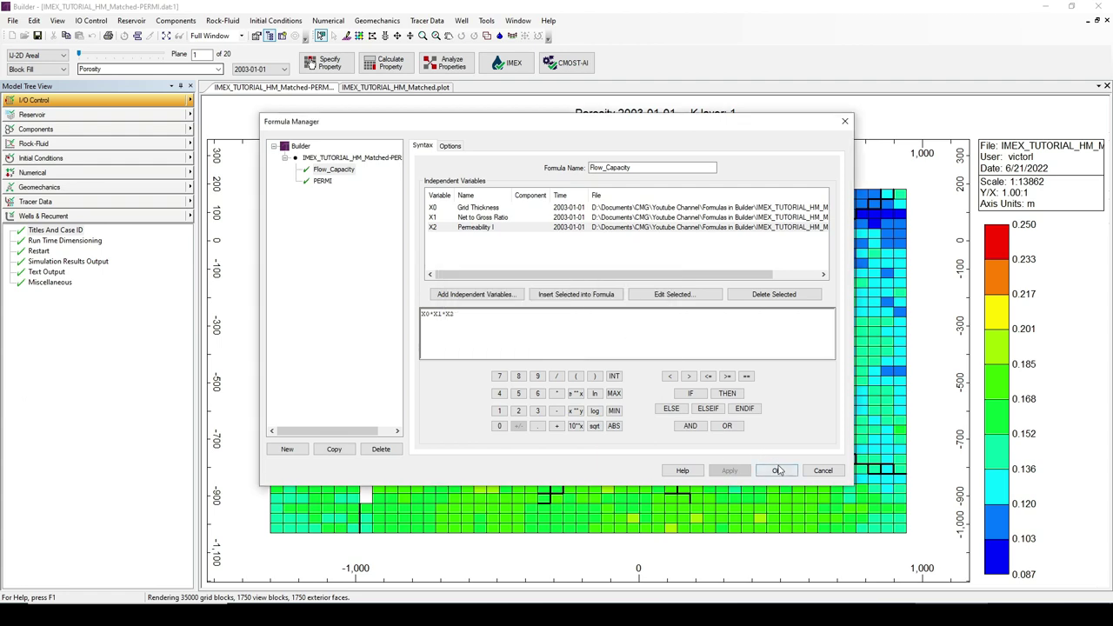
left_click(776, 470)
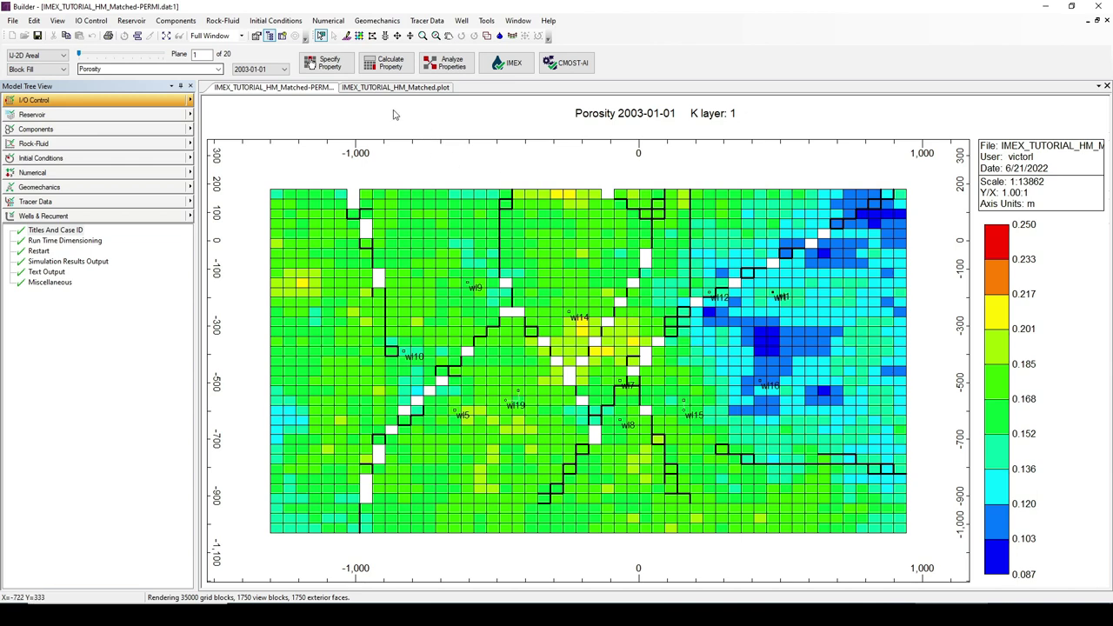
- Add a new custom property named Flow_capacity in General Property Specification
left_click(342, 72)
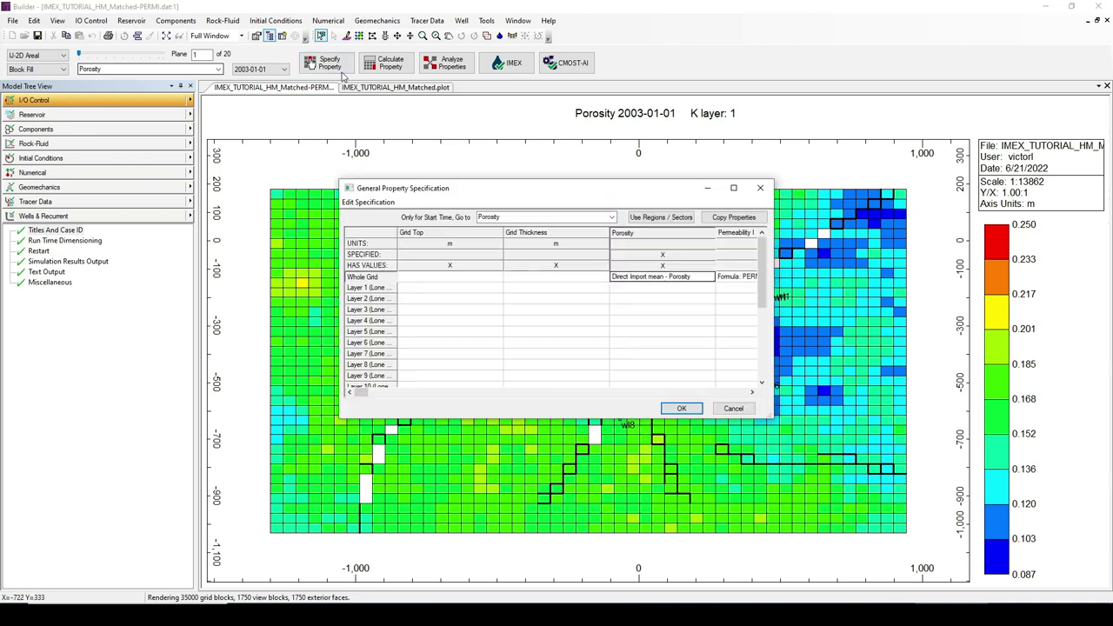
left_click(611, 217)
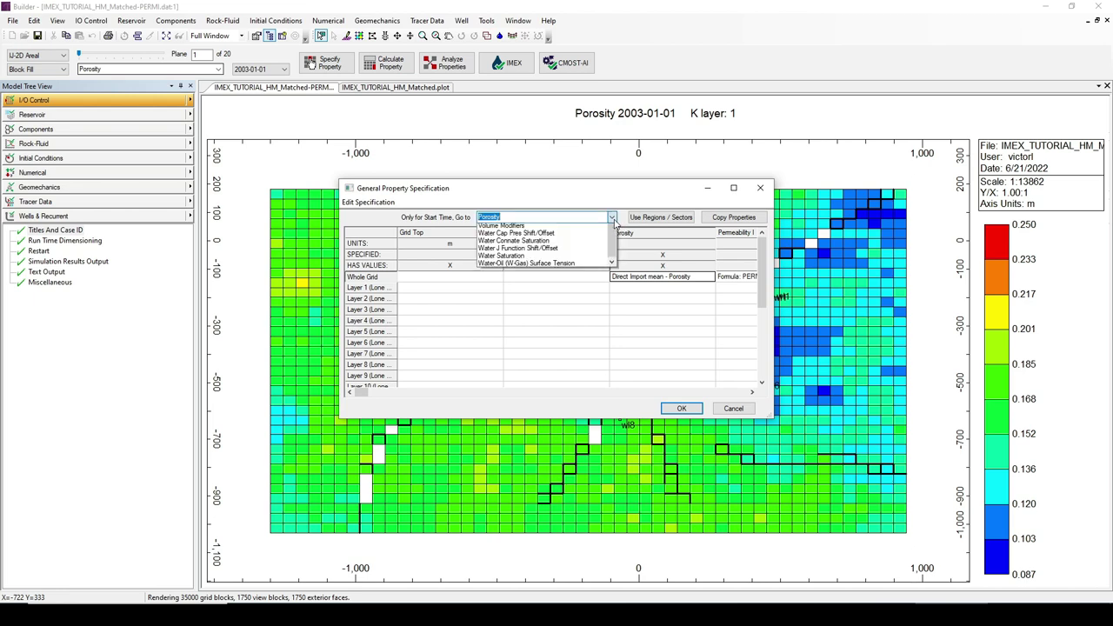
left_click_drag(615, 403, 620, 242)
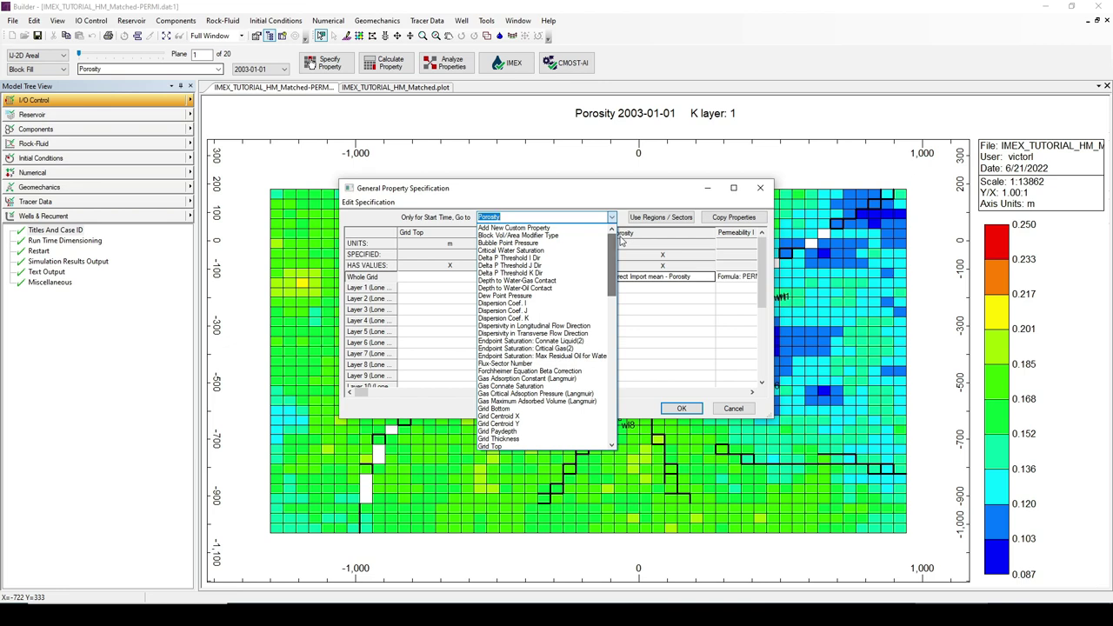
left_click(524, 230)
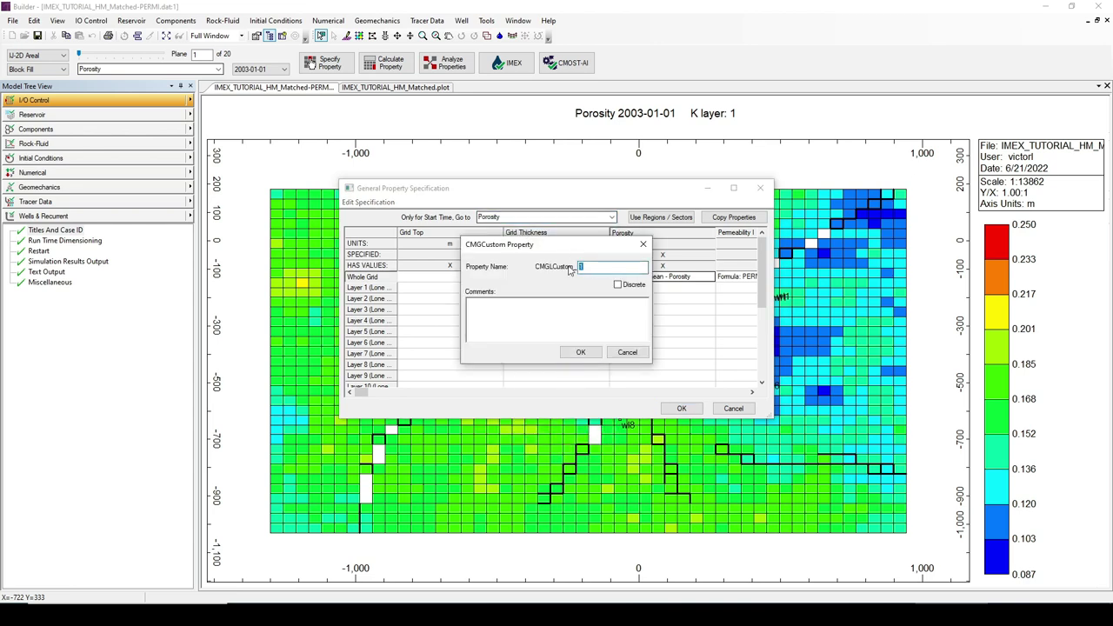
type("Flow_capacity")
left_click(580, 354)
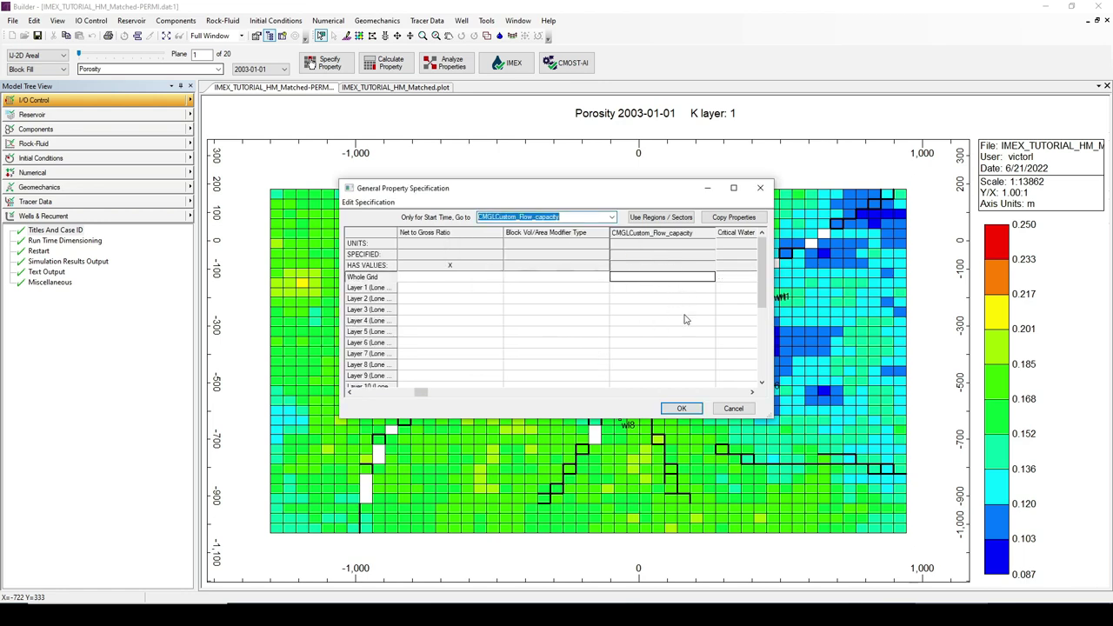
- Set the Flow_capacity whole-grid value from the Flow_Capacity formula and apply it
right_click(645, 279)
left_click(677, 392)
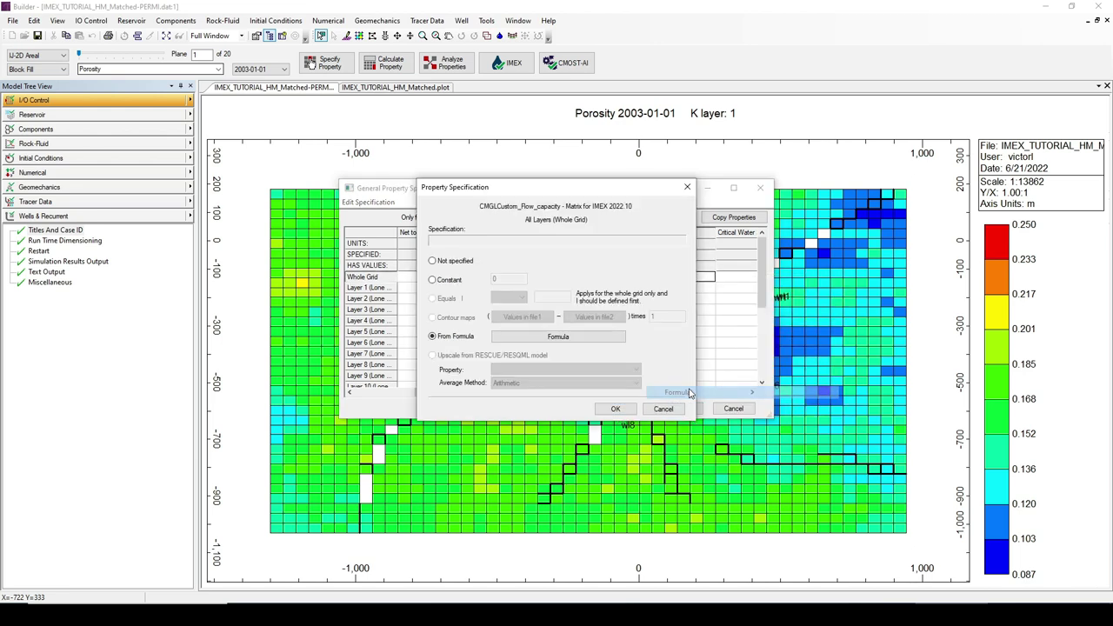
left_click(550, 338)
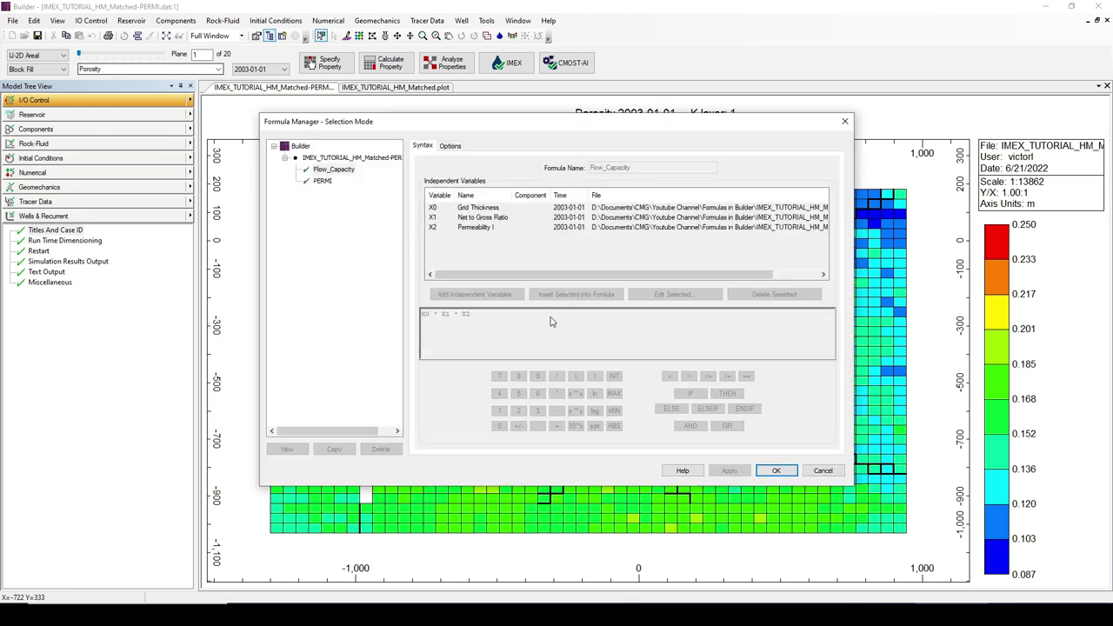
left_click(339, 170)
left_click(776, 471)
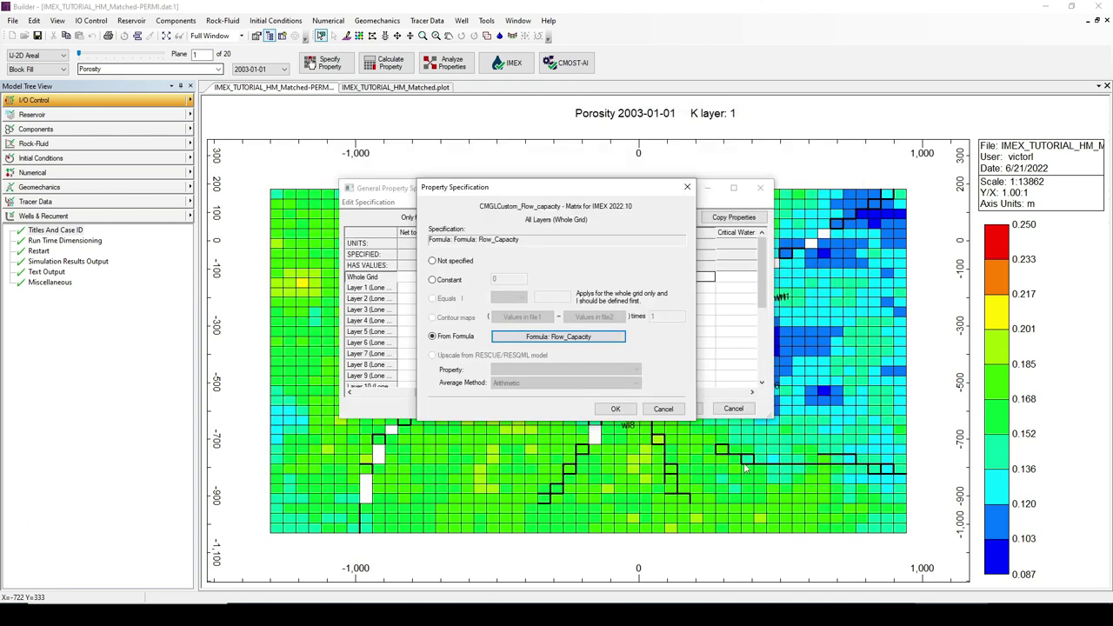
left_click(619, 414)
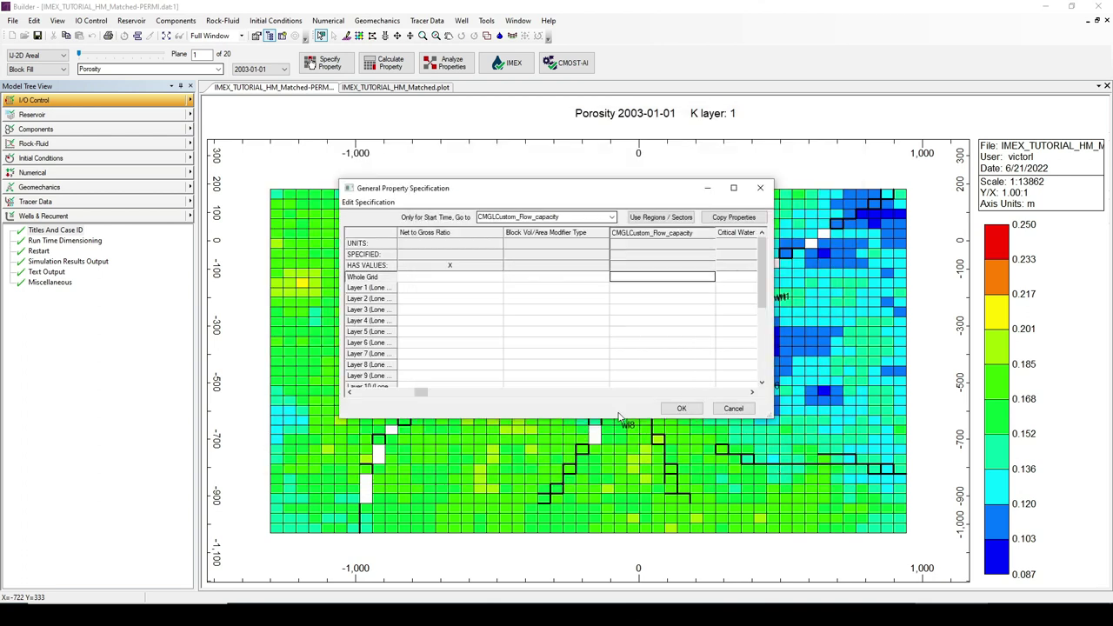
left_click(682, 409)
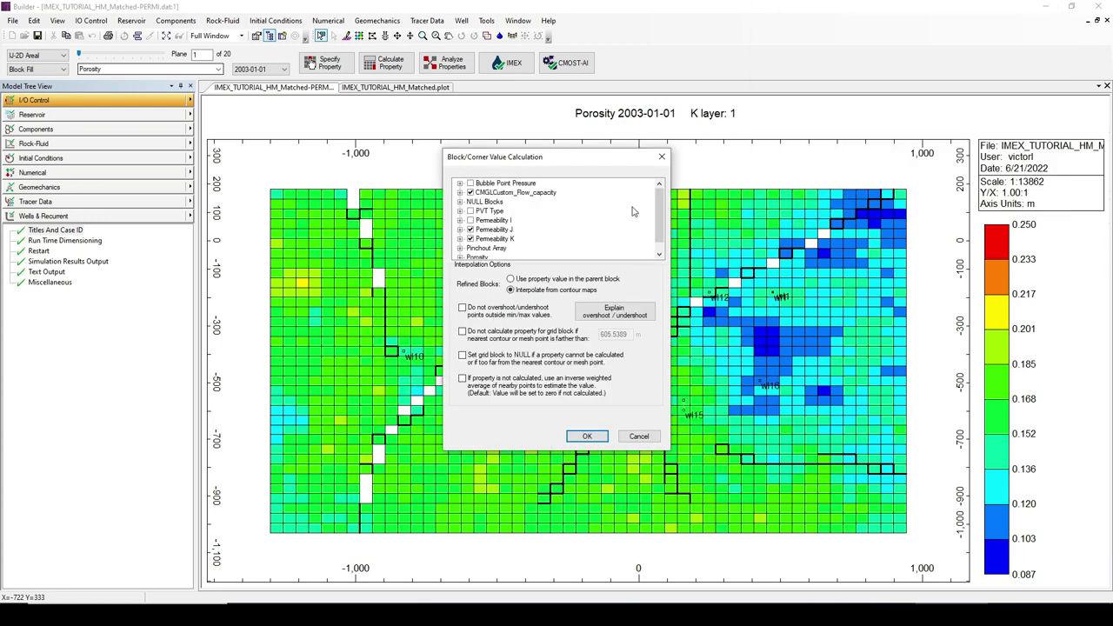
- Uncheck Permeability J and calculate the block values
left_click(471, 230)
left_click(588, 437)
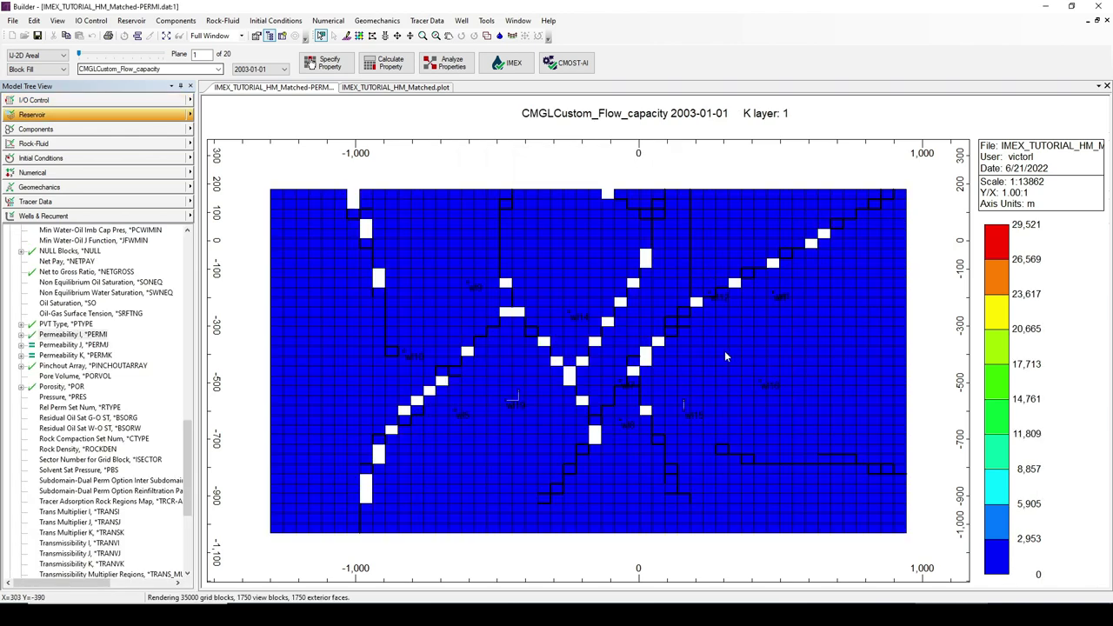
- Step through the CMGLCustom_Flow_capacity K layers, finishing on K layer 15
left_click_drag(79, 55, 97, 57)
key("Right")
key("Right")
key("Right")
key("Right")
key("Right")
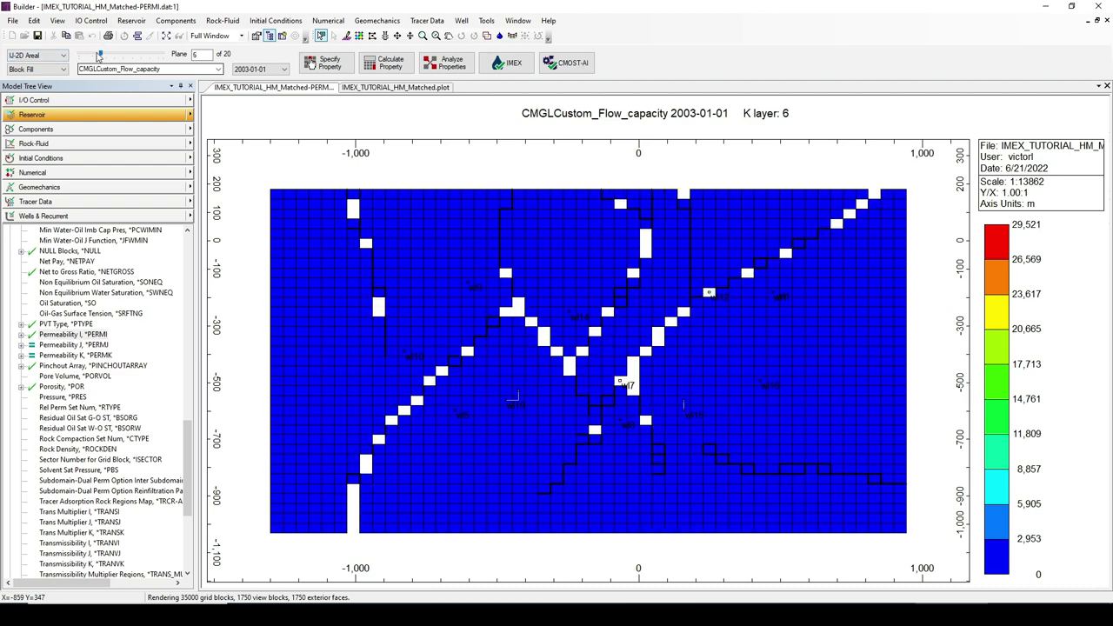
key("Right")
key("Right")
key("Right")
key("Right")
key("Right")
key("Right")
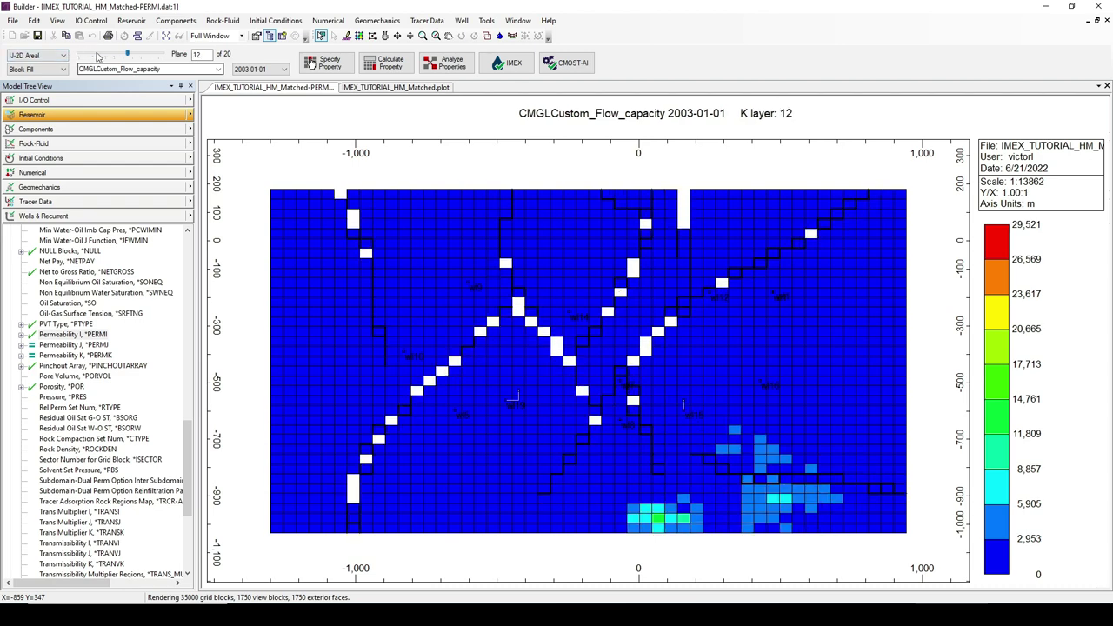
key("Right")
key("Right")
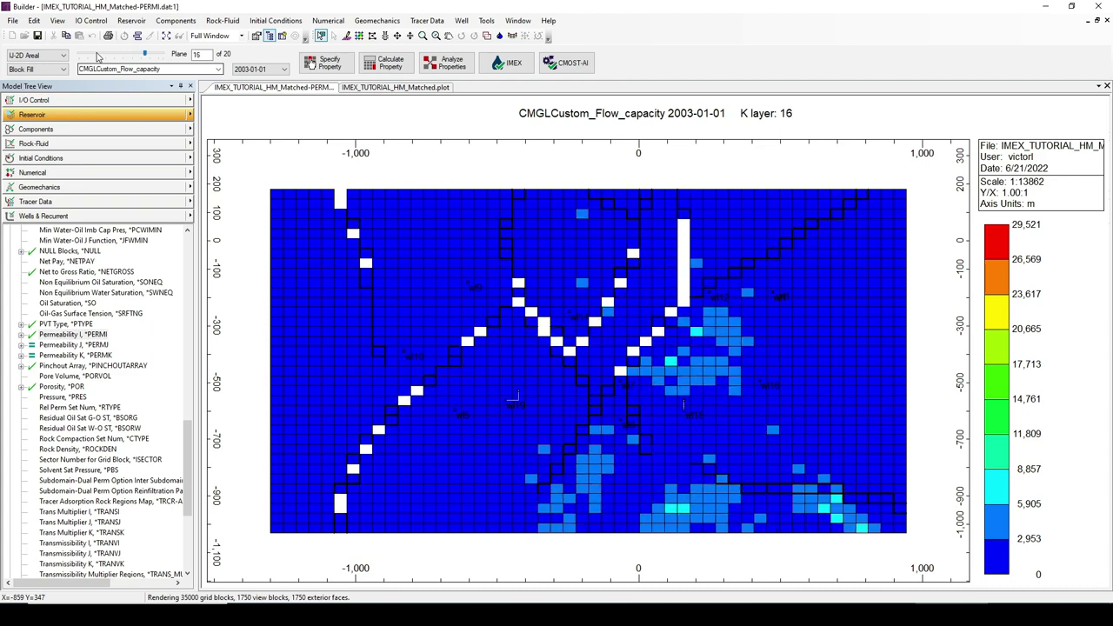
key("Right")
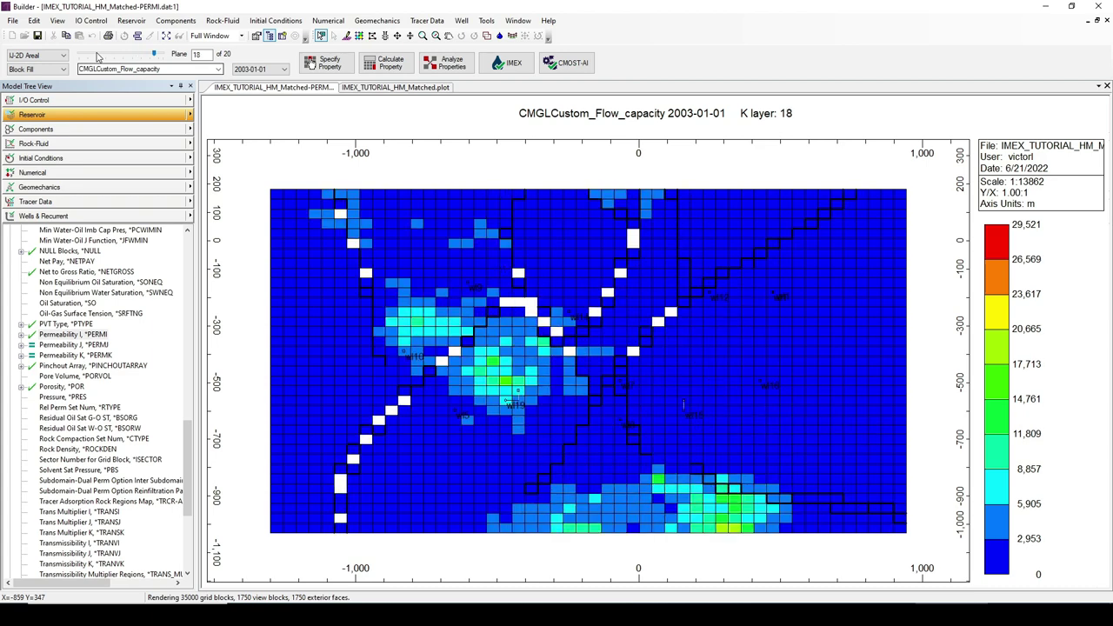
key("Left")
key("Left")
key("Left")
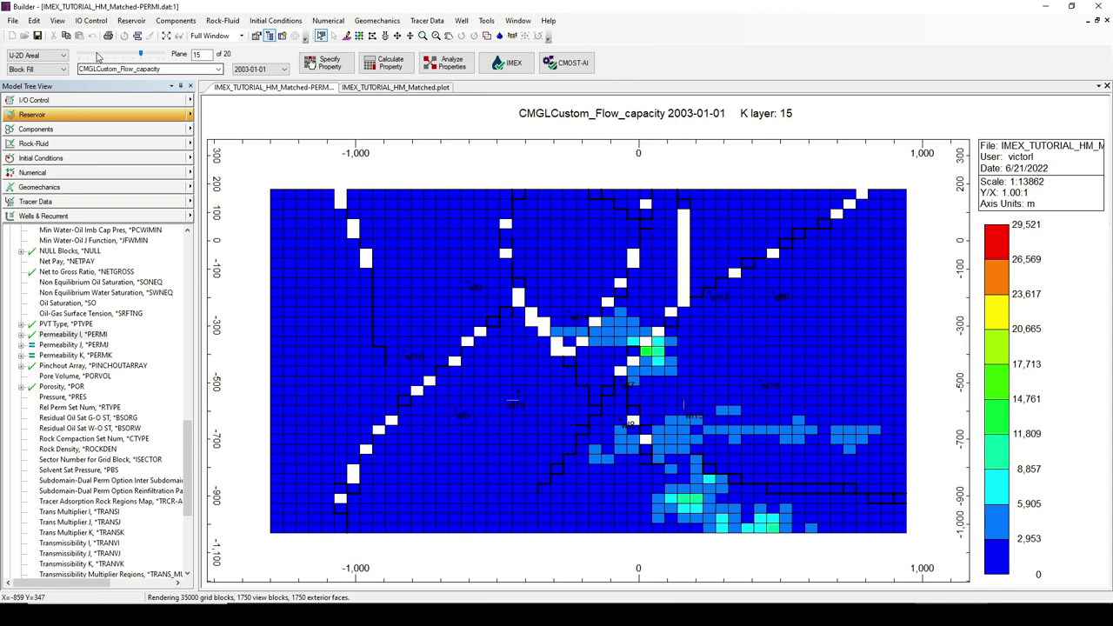
key("Left")
key("Right")
- Switch the display to 3D View and tilt the reservoir to a flatter side view
left_click(34, 55)
left_click(45, 91)
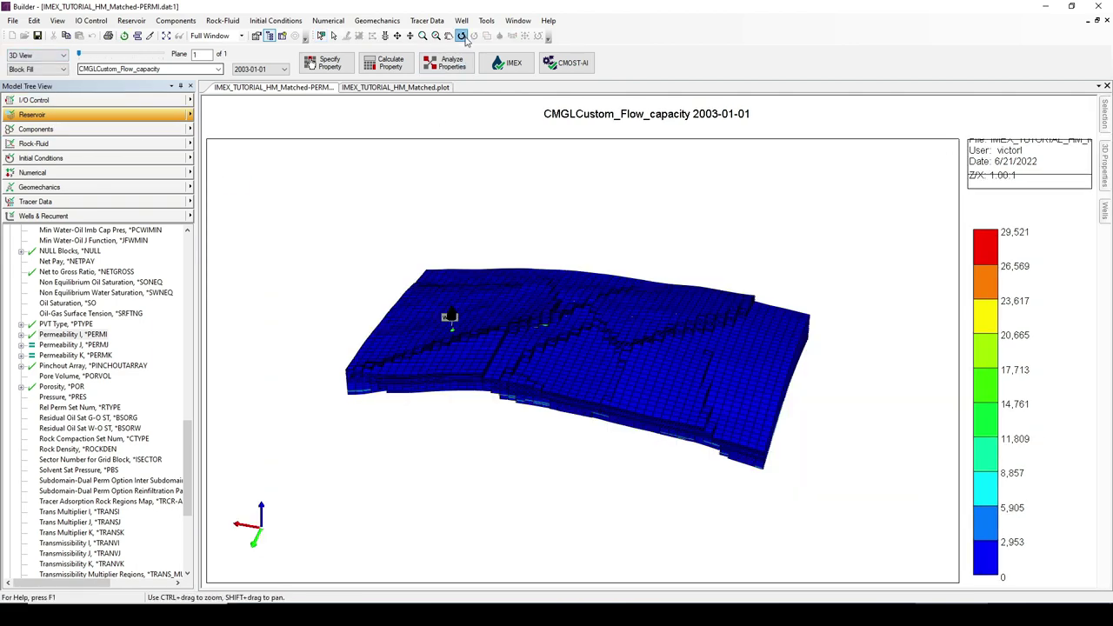
left_click(461, 35)
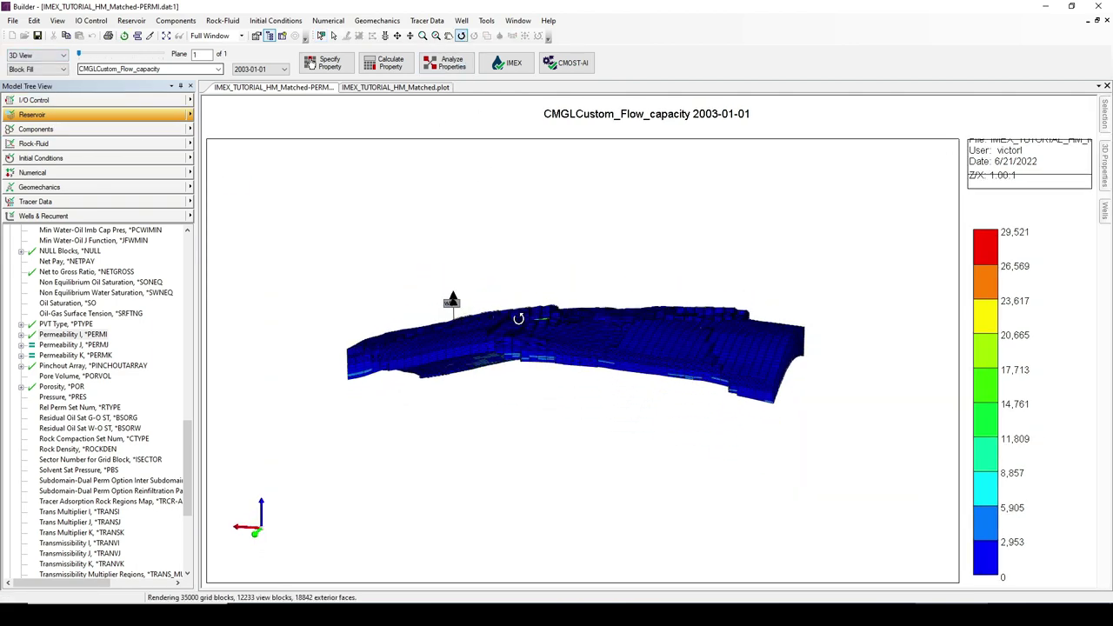
- Set a Logarithmic colour scale on the 3D model and rotate it to a front-facing view
right_click(990, 345)
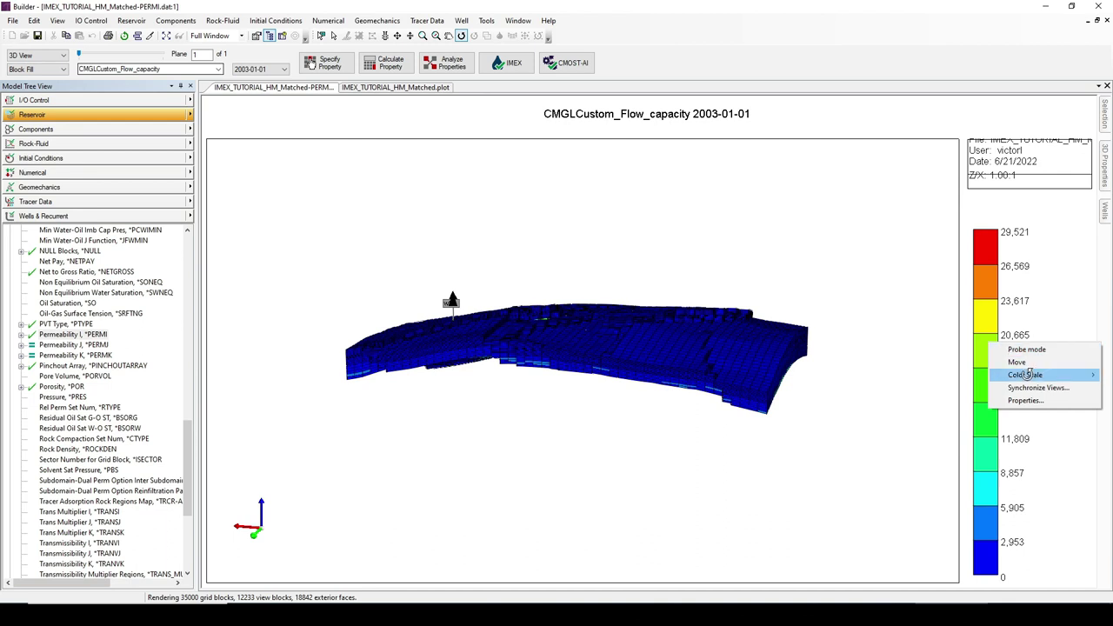
mouse_move(1026, 375)
left_click(932, 375)
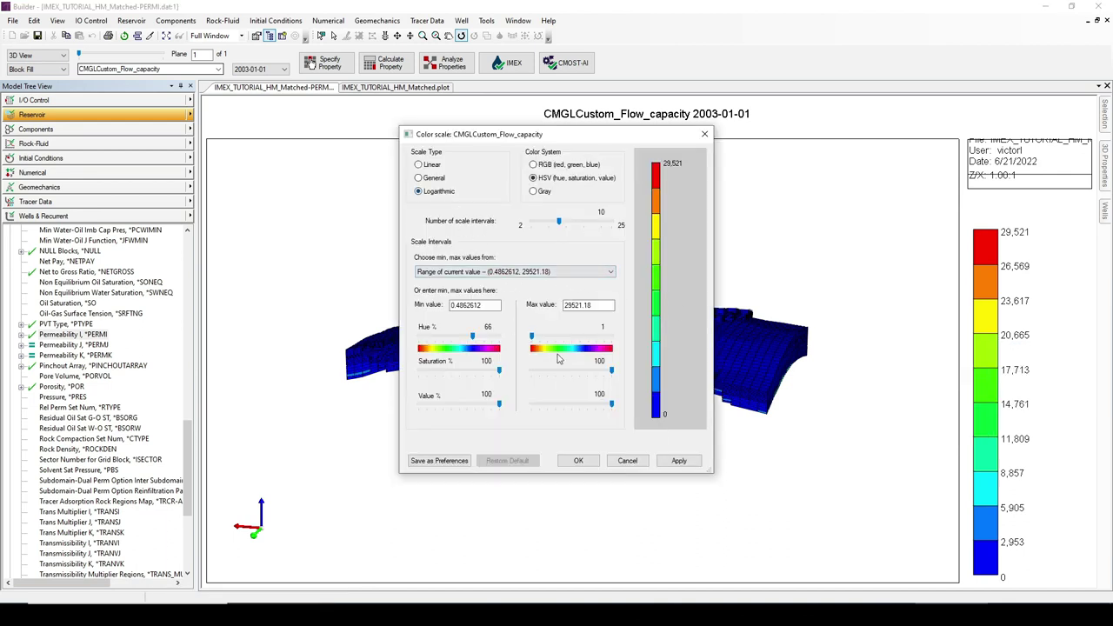
left_click(678, 460)
left_click(585, 463)
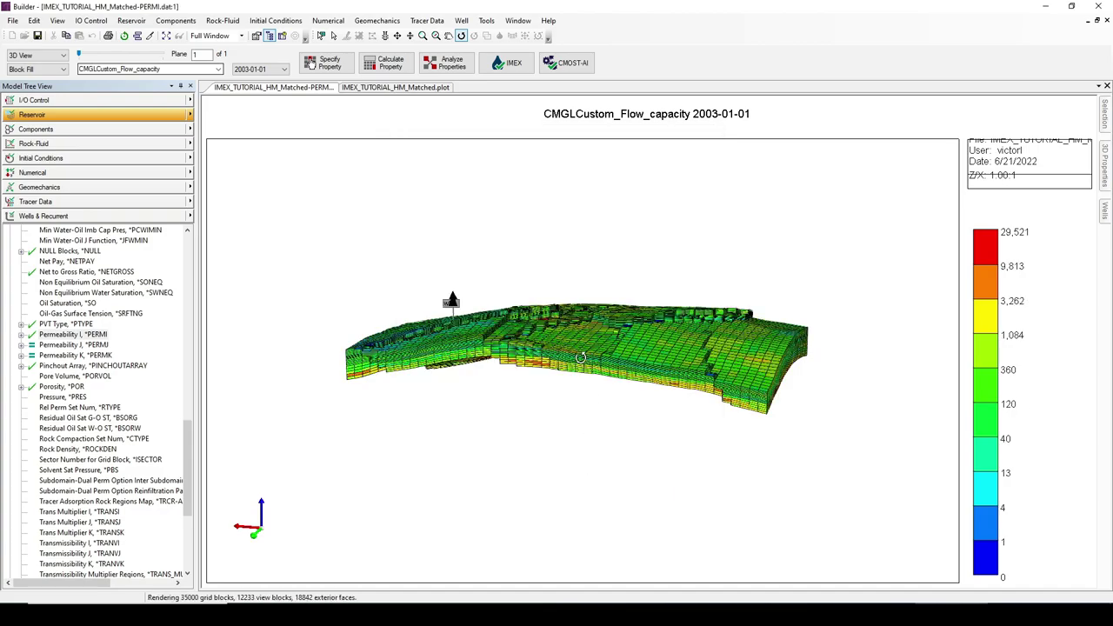
left_click_drag(449, 304, 591, 367)
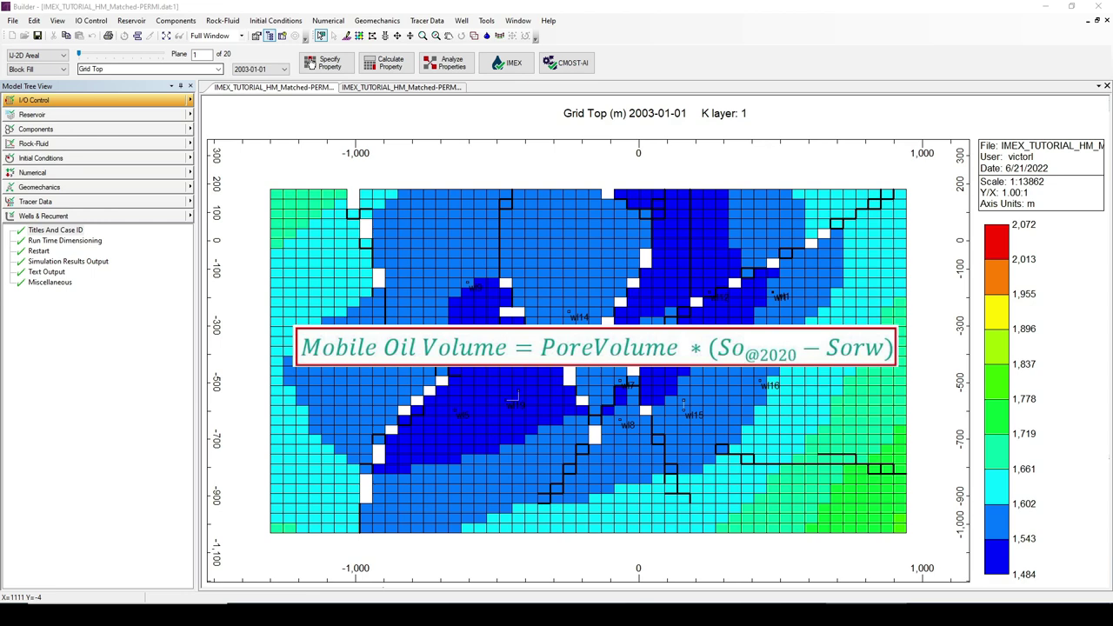
left_click(53, 144)
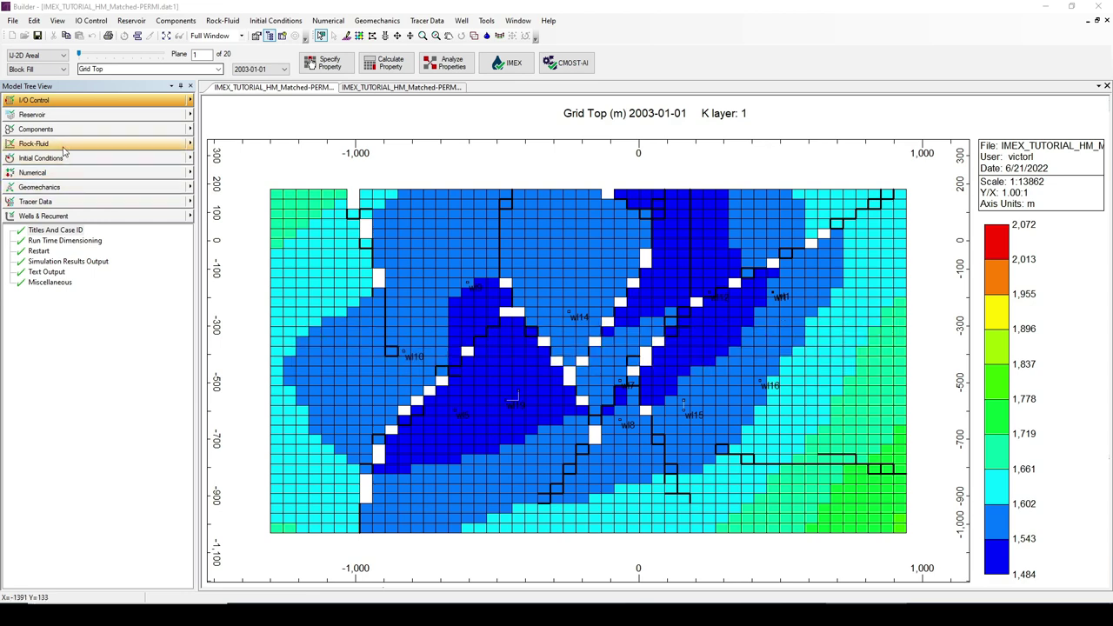
double_click(54, 251)
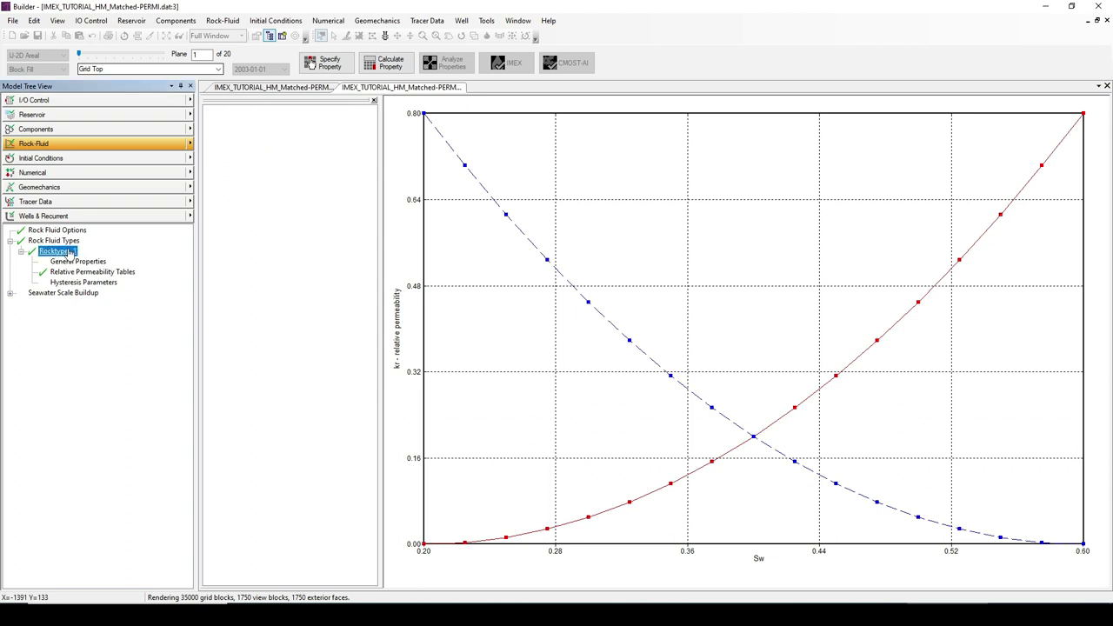
scroll(439, 326, "down", 2)
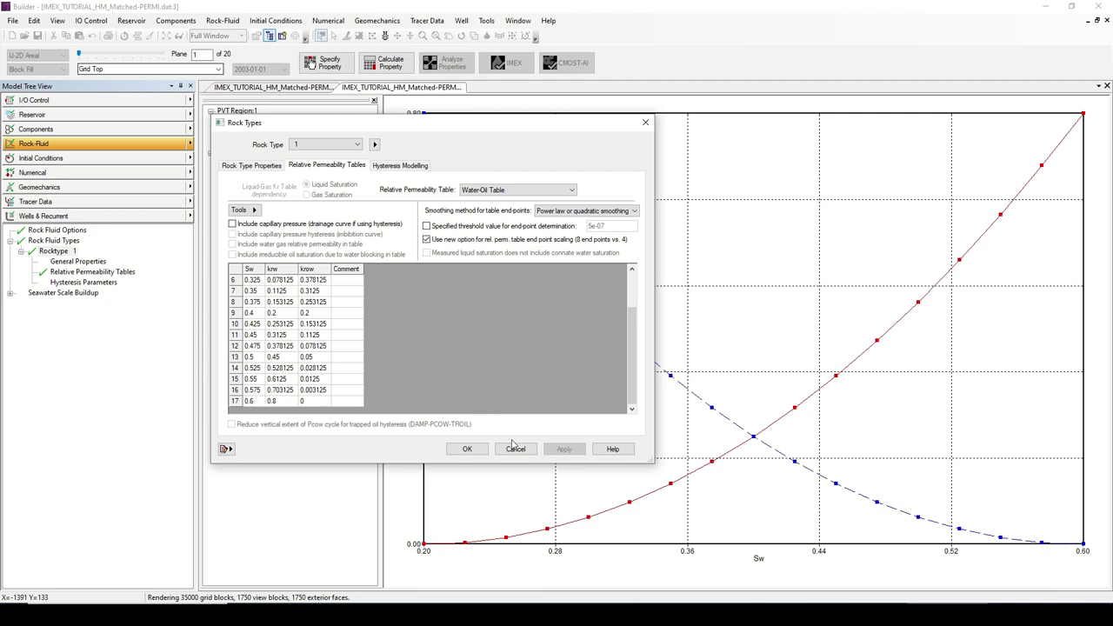
left_click(466, 446)
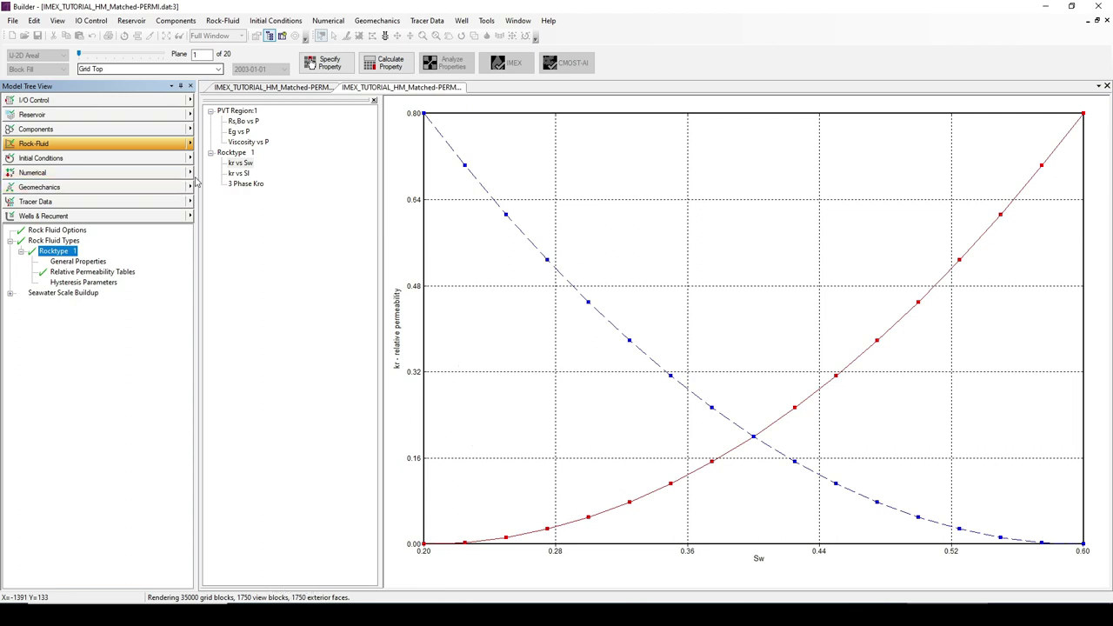
key("ctrl+Tab")
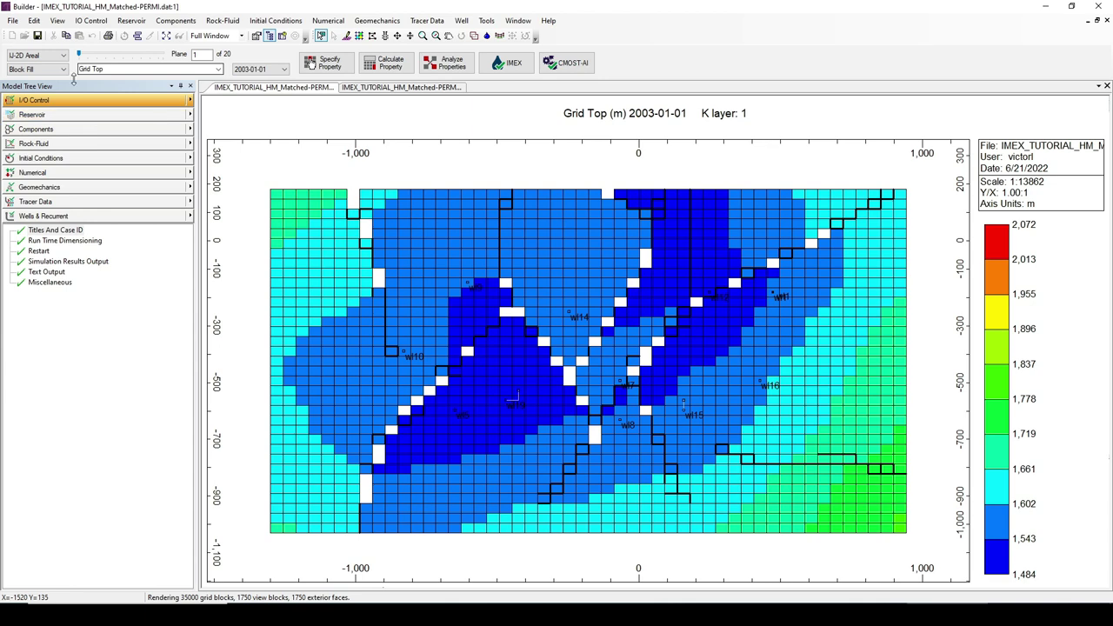
- Open Import Spatial Properties with the IMEX_TUTORIAL_HM_Matched.sr3 results file
left_click(14, 21)
mouse_move(62, 94)
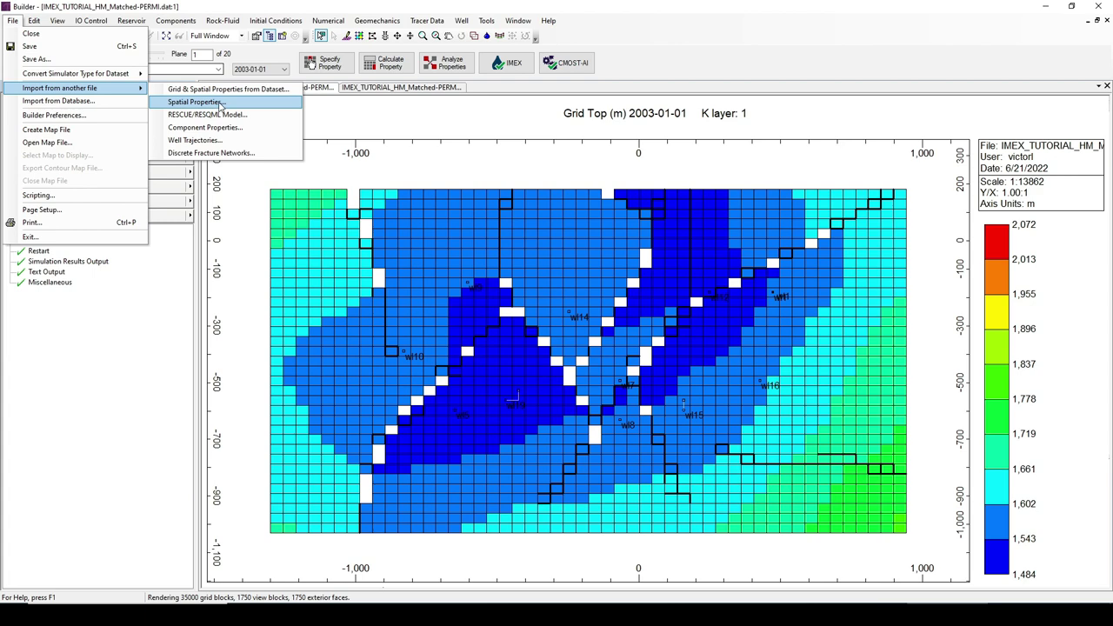
left_click(220, 103)
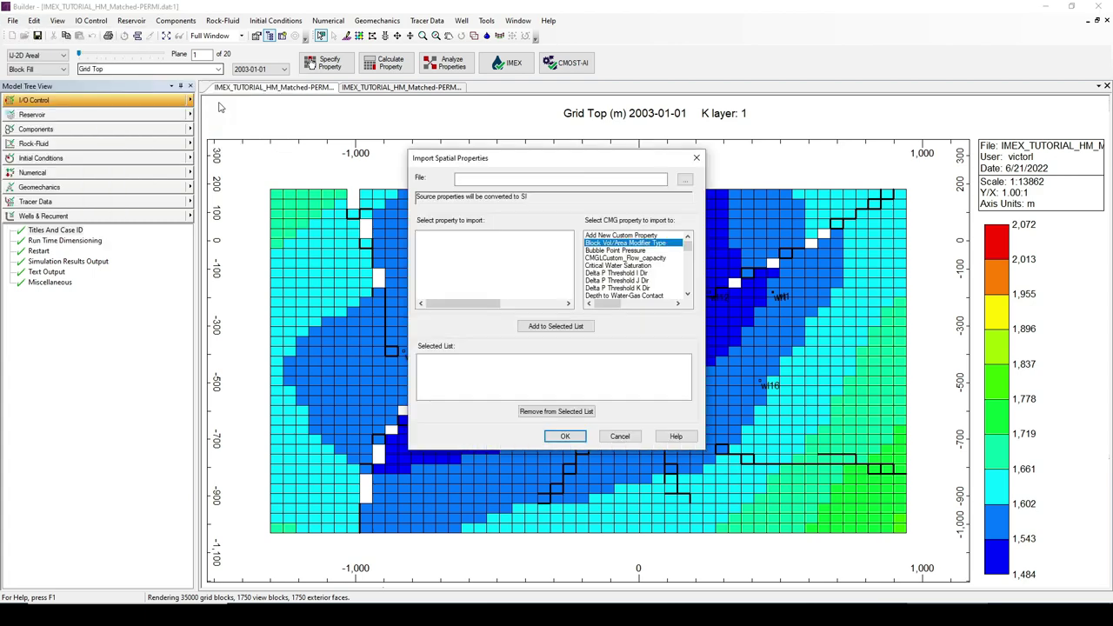
left_click(686, 180)
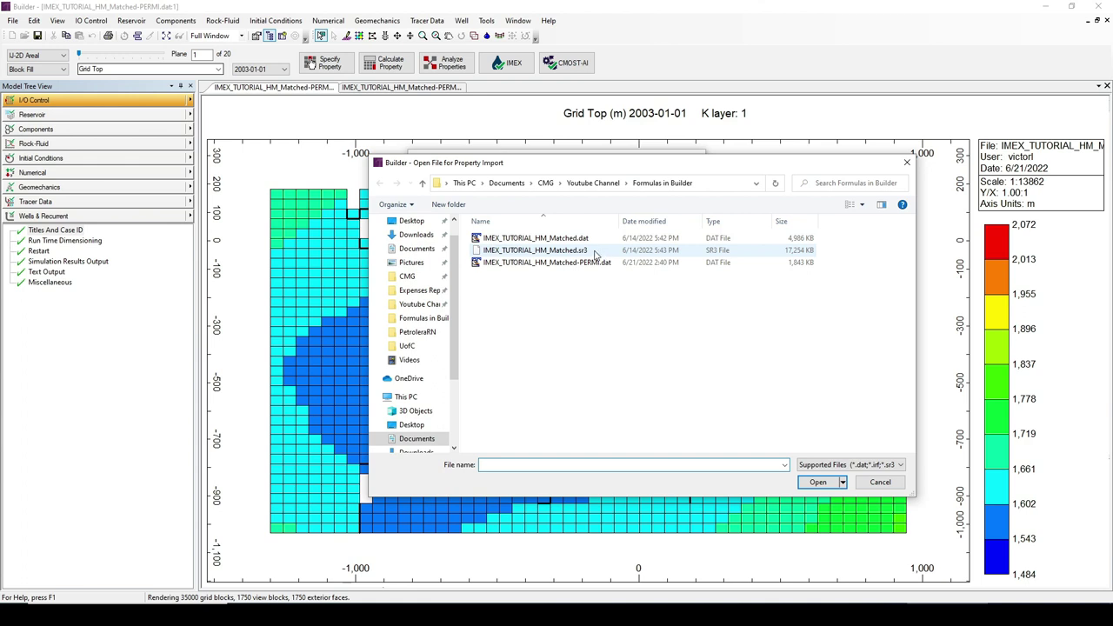
left_click(566, 251)
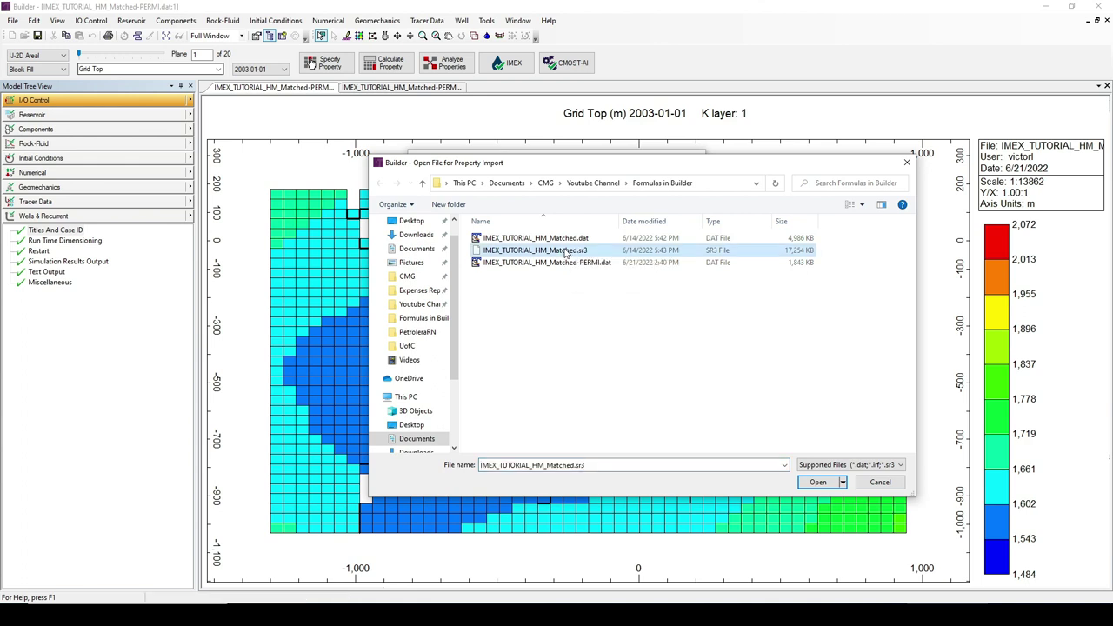
left_click(818, 482)
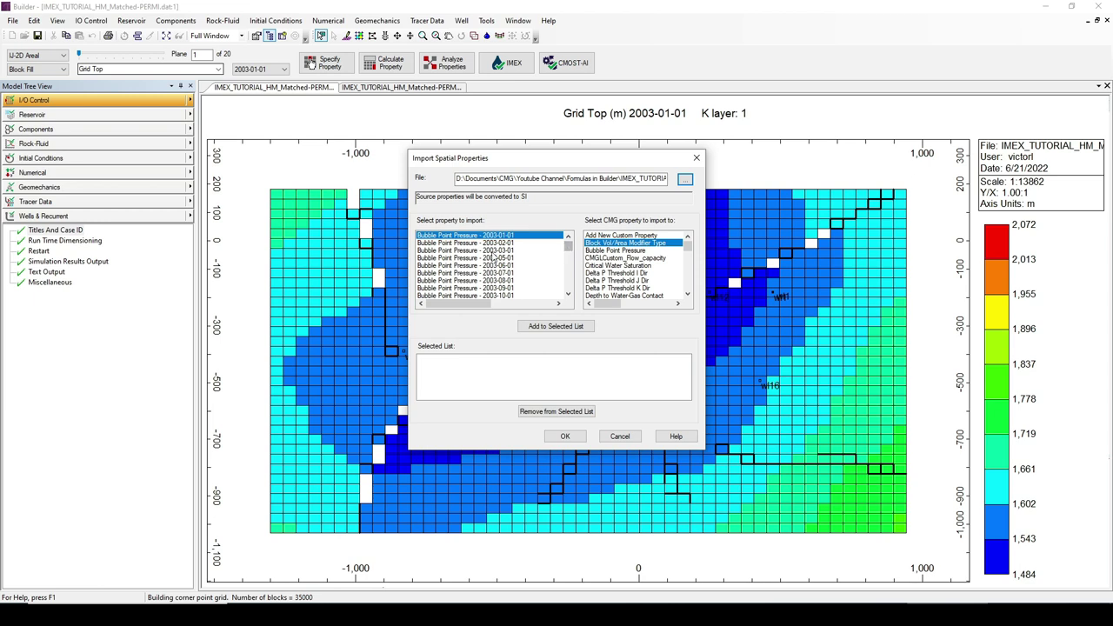
- Queue Net Pore Volume 2003-01-01 into a new custom property CMGLCustom_PoreVolume
mouse_move(567, 248)
left_mouse_down()
mouse_move(570, 287)
mouse_move(563, 248)
left_mouse_up()
left_click_drag(567, 250, 566, 275)
scroll(544, 271, "down", 15)
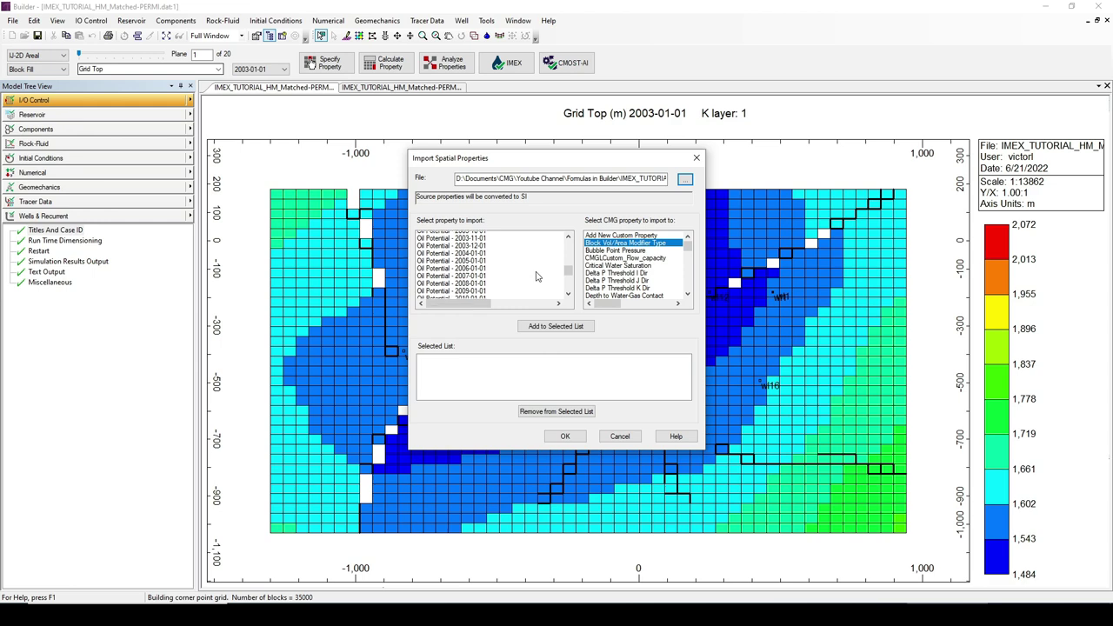
scroll(541, 270, "up", 5)
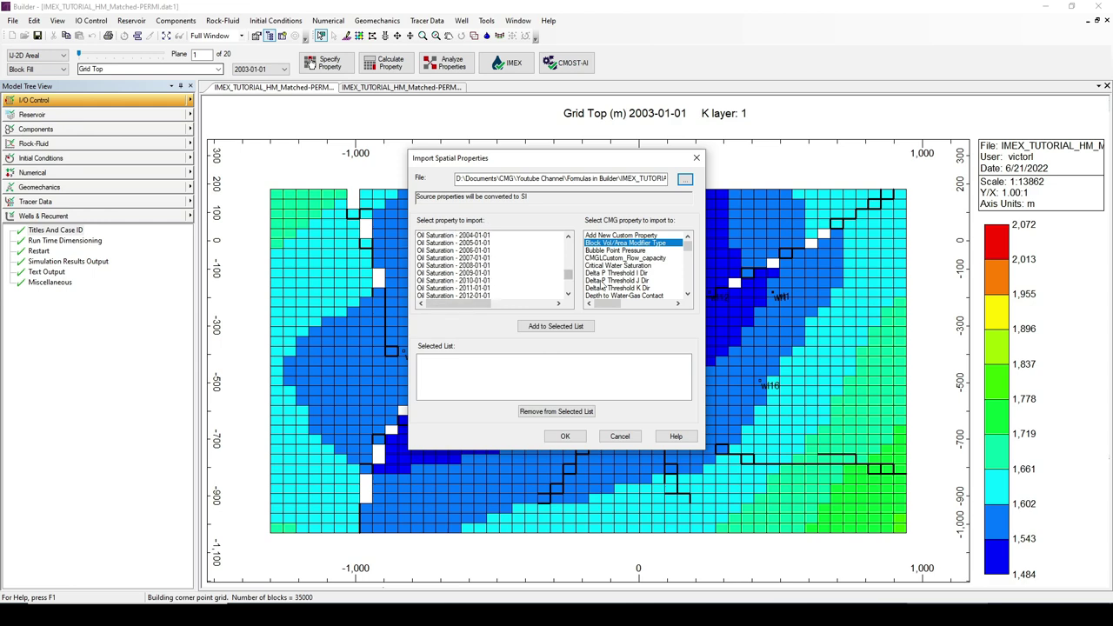
left_click_drag(567, 276, 566, 261)
scroll(539, 275, "down", 5)
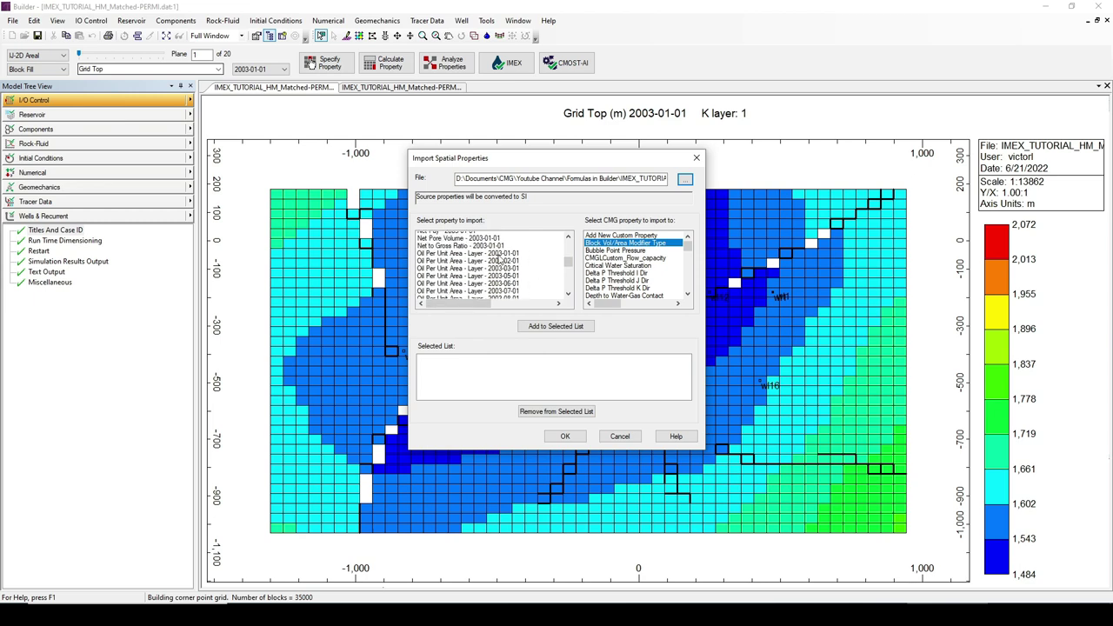
left_click(459, 253)
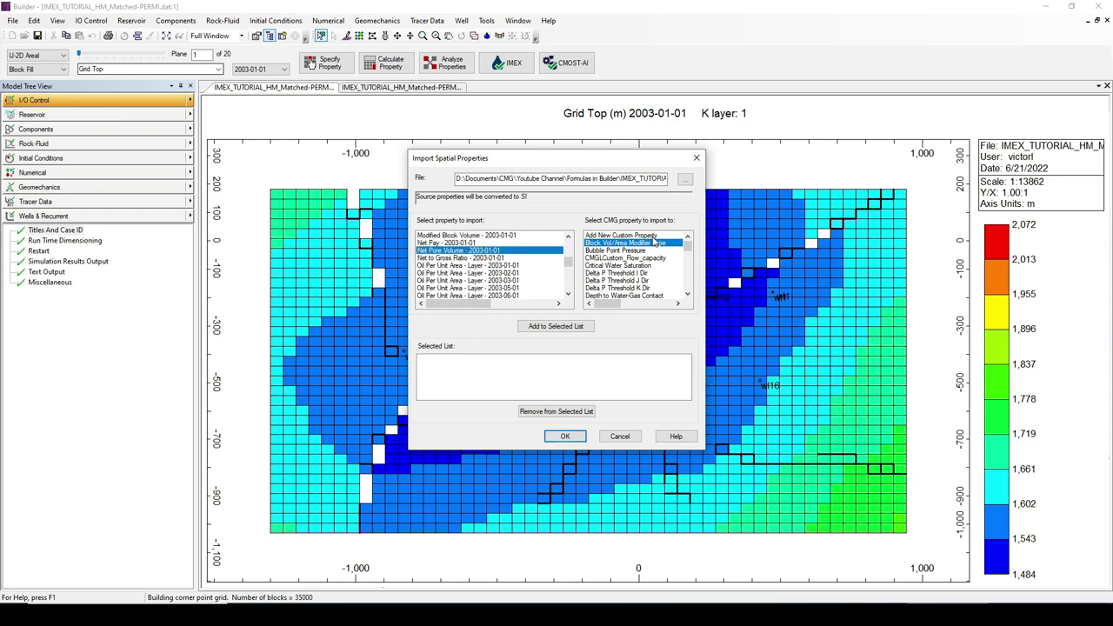
left_click(649, 237)
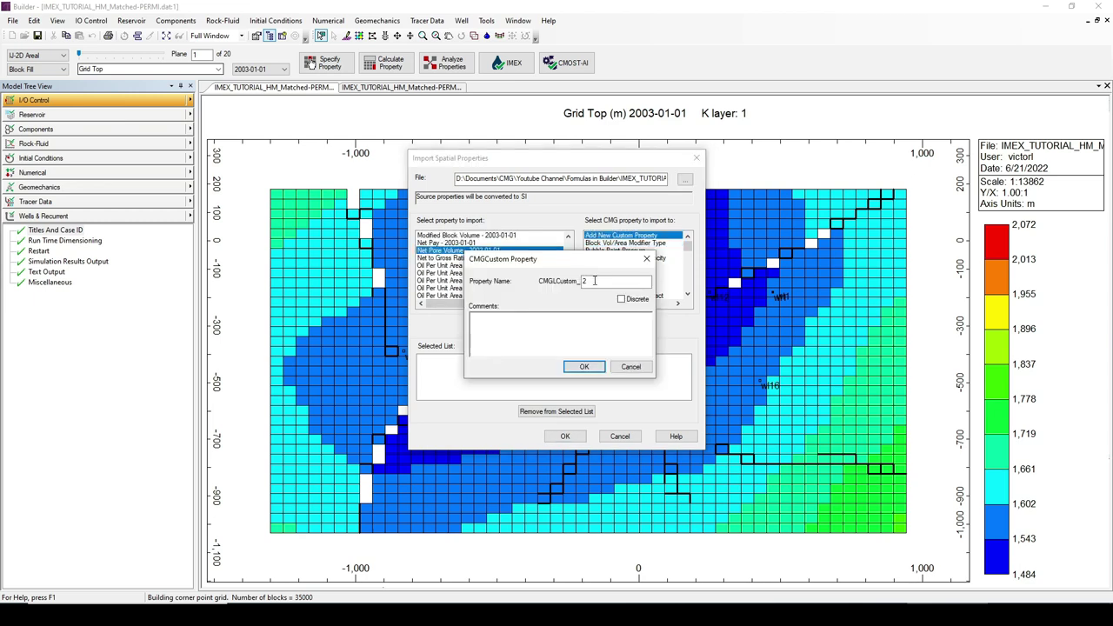
left_click_drag(595, 281, 576, 286)
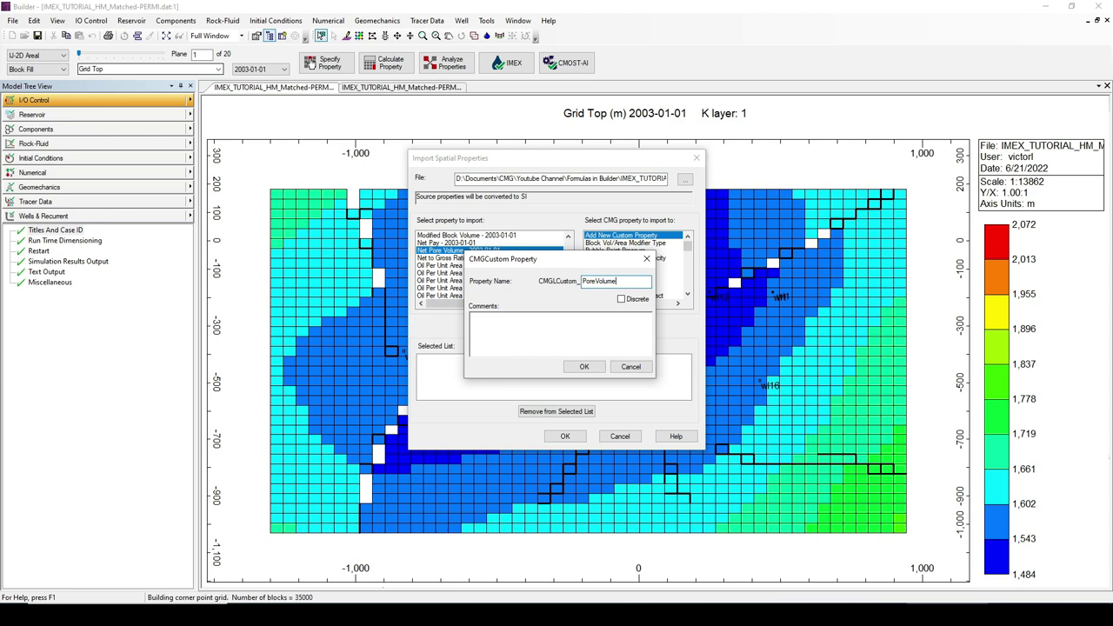
left_click(585, 366)
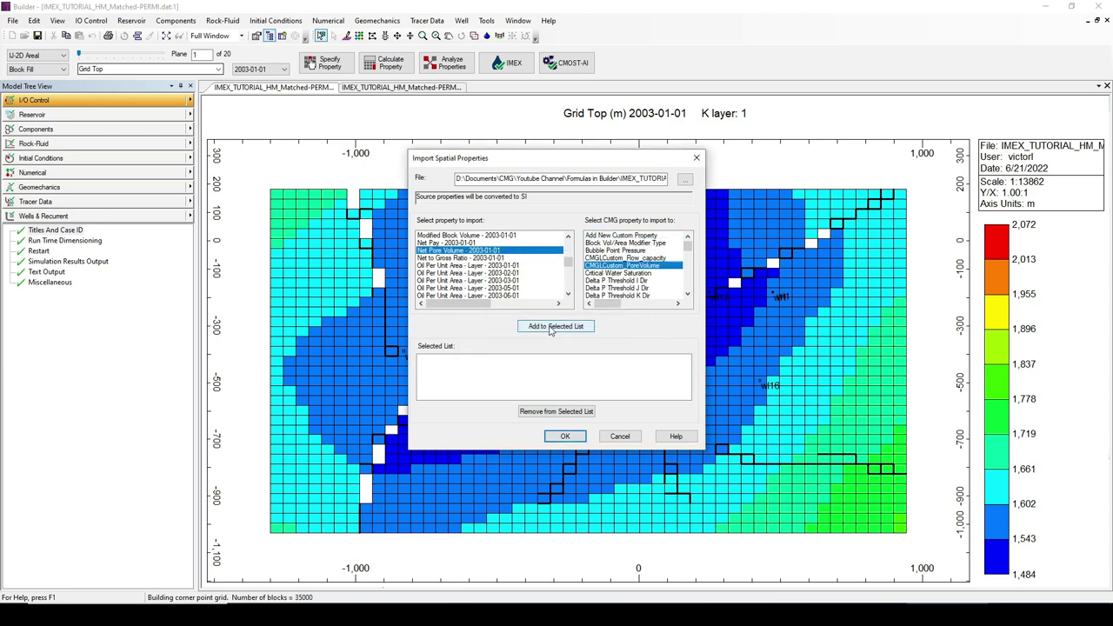
left_click(555, 328)
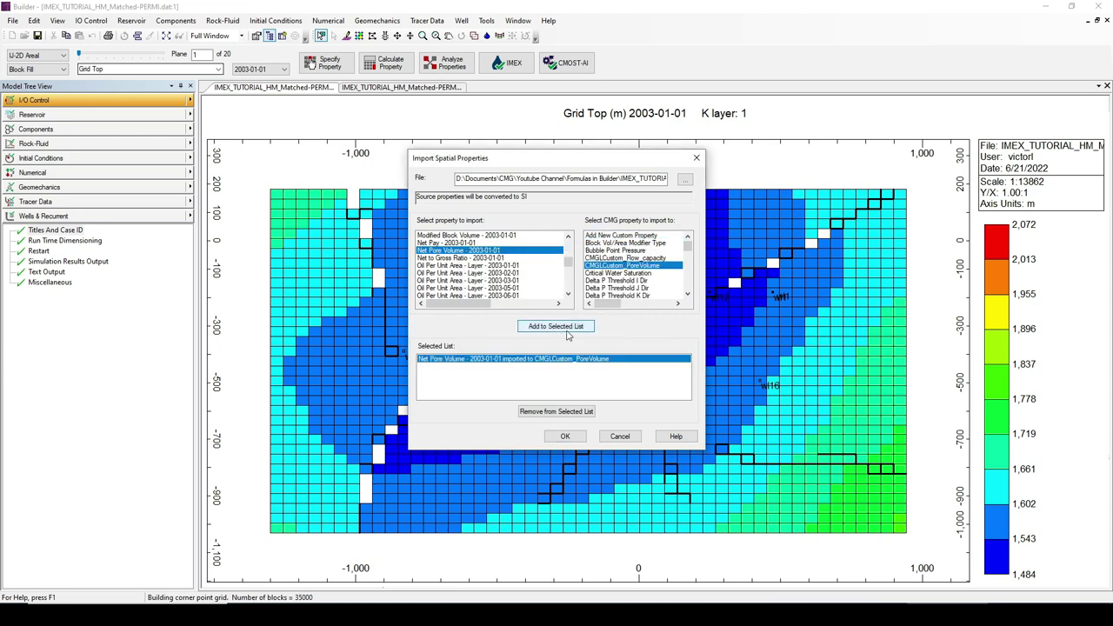
- Queue Oil Saturation 2020-02-01 into new property CMGLCustom_So_2020 and finish the import
scroll(569, 287, "down", 2)
scroll(570, 287, "down", 5)
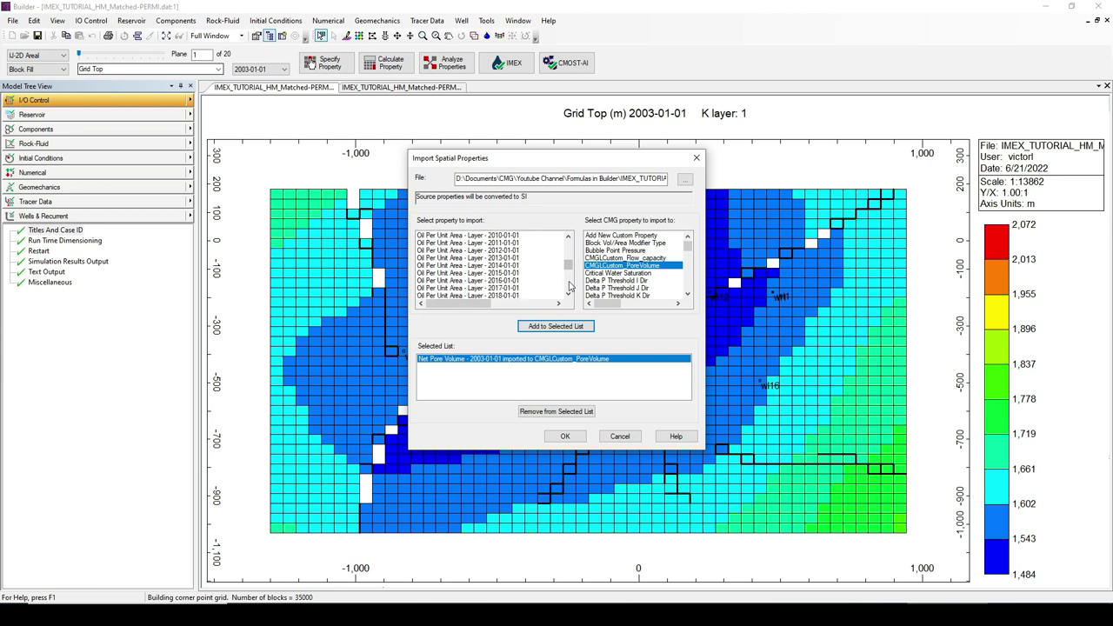
scroll(572, 287, "down", 5)
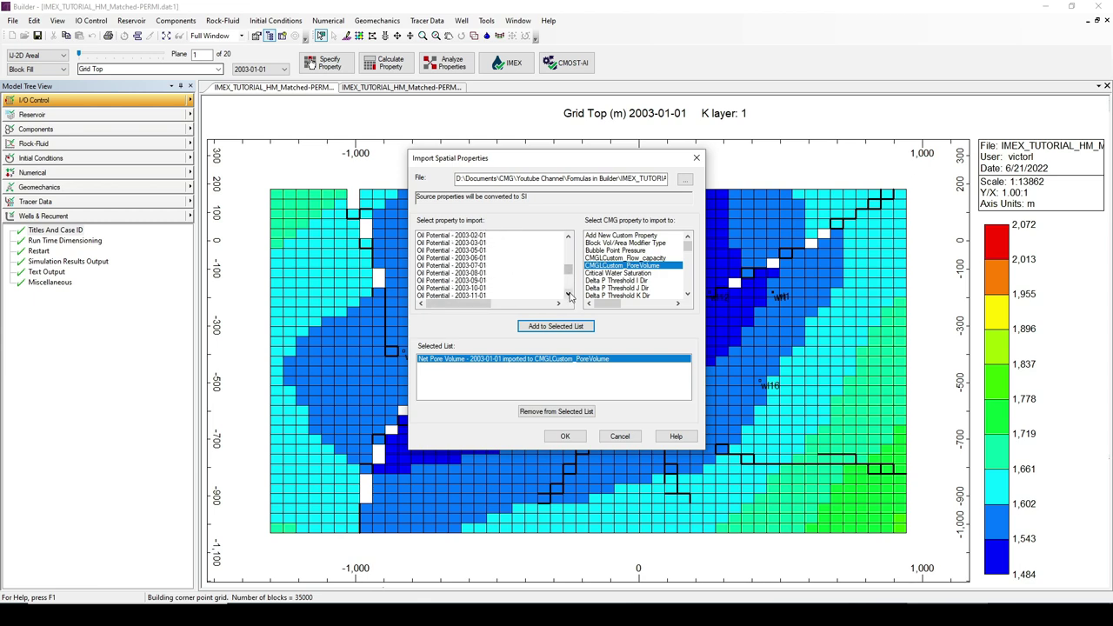
left_click(568, 294)
left_click(568, 295)
scroll(571, 290, "down", 5)
scroll(569, 291, "down", 5)
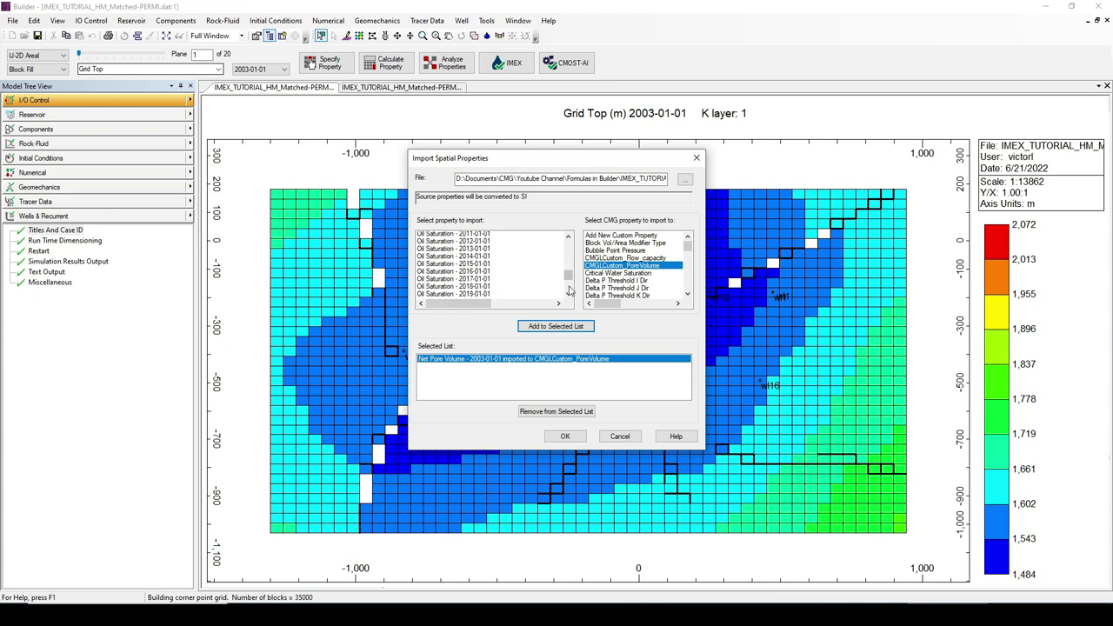
left_click(478, 251)
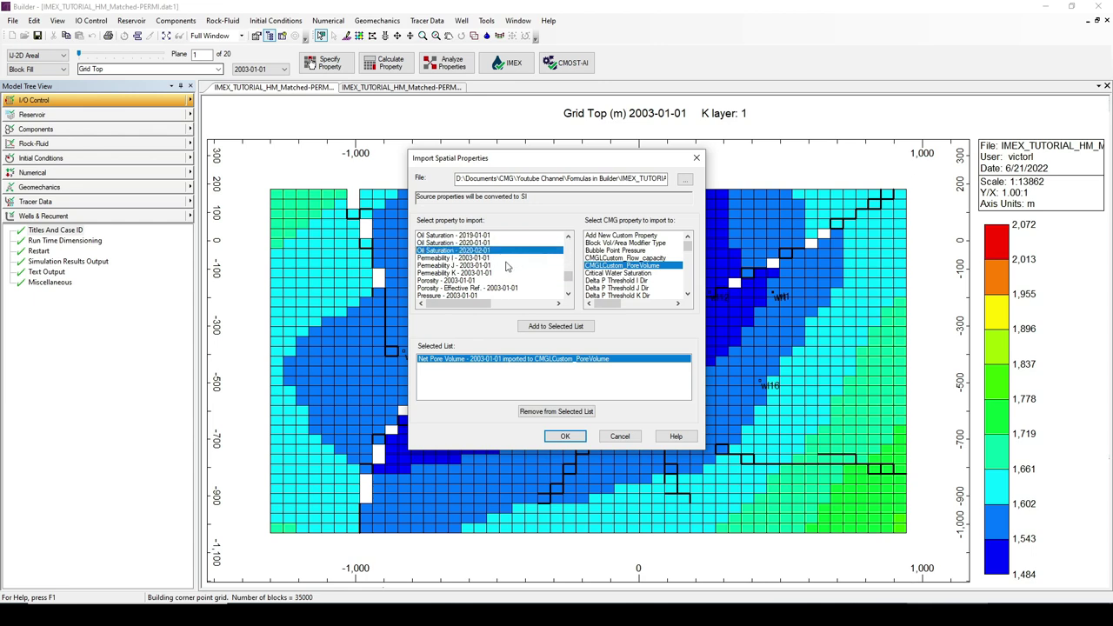
double_click(629, 236)
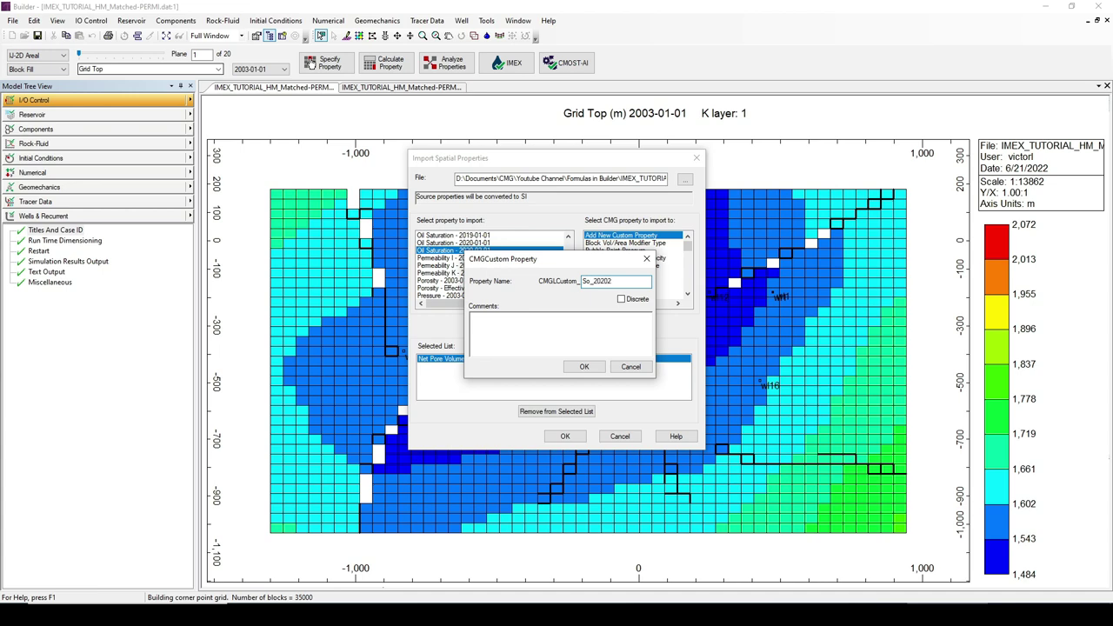
left_click(583, 366)
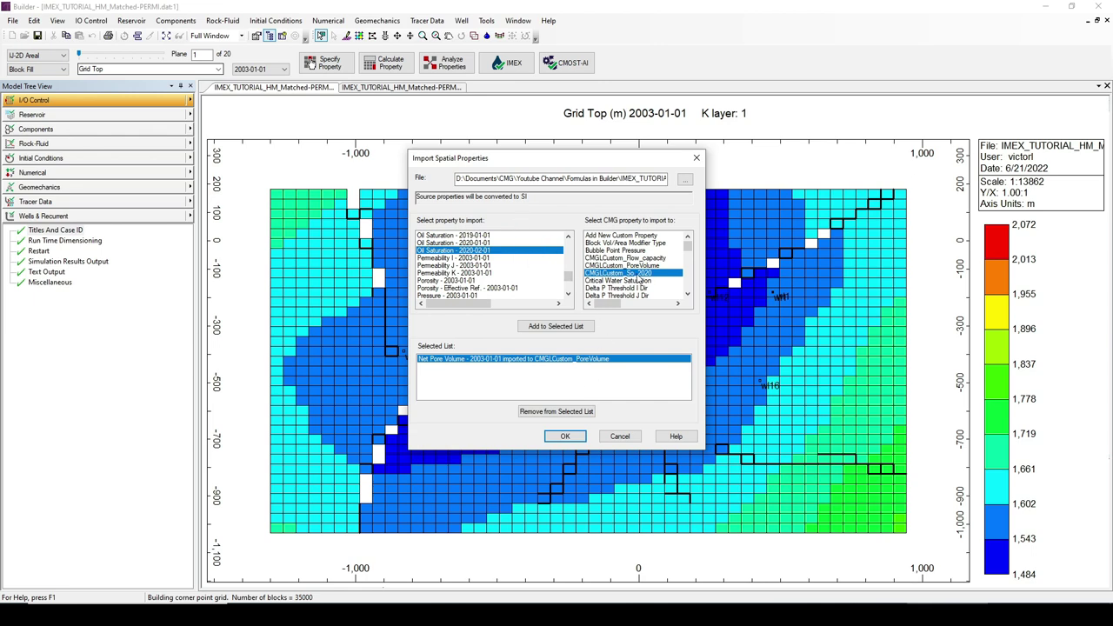
left_click(557, 329)
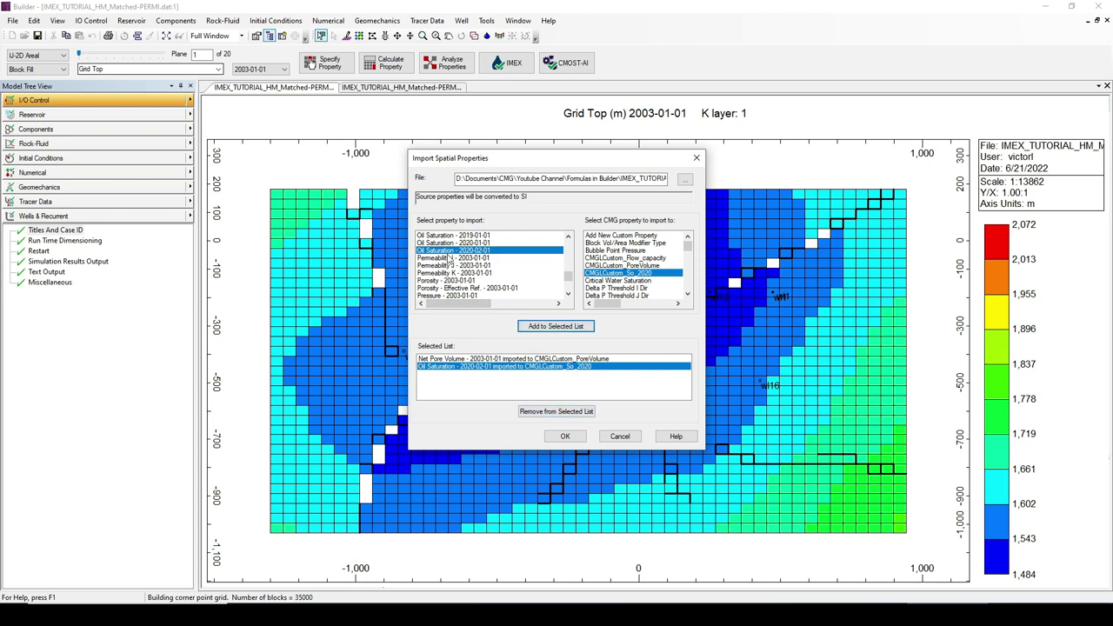
left_click(564, 437)
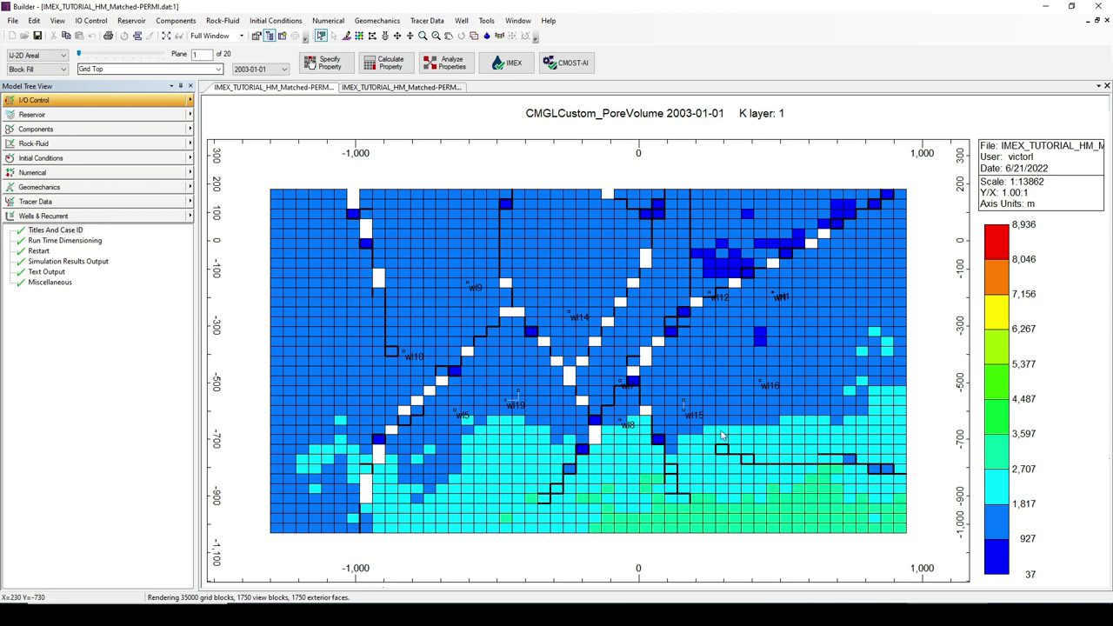
- Show CMGLCustom_So_2020 in 3D View and rotate the reservoir to a side-on view
left_click(218, 69)
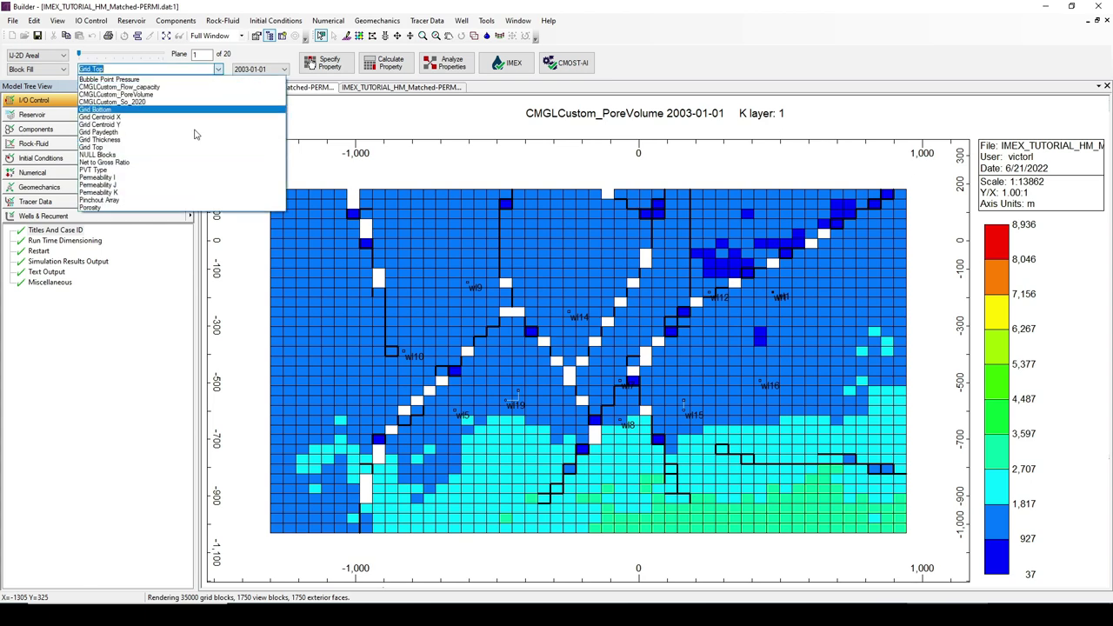
left_click(141, 103)
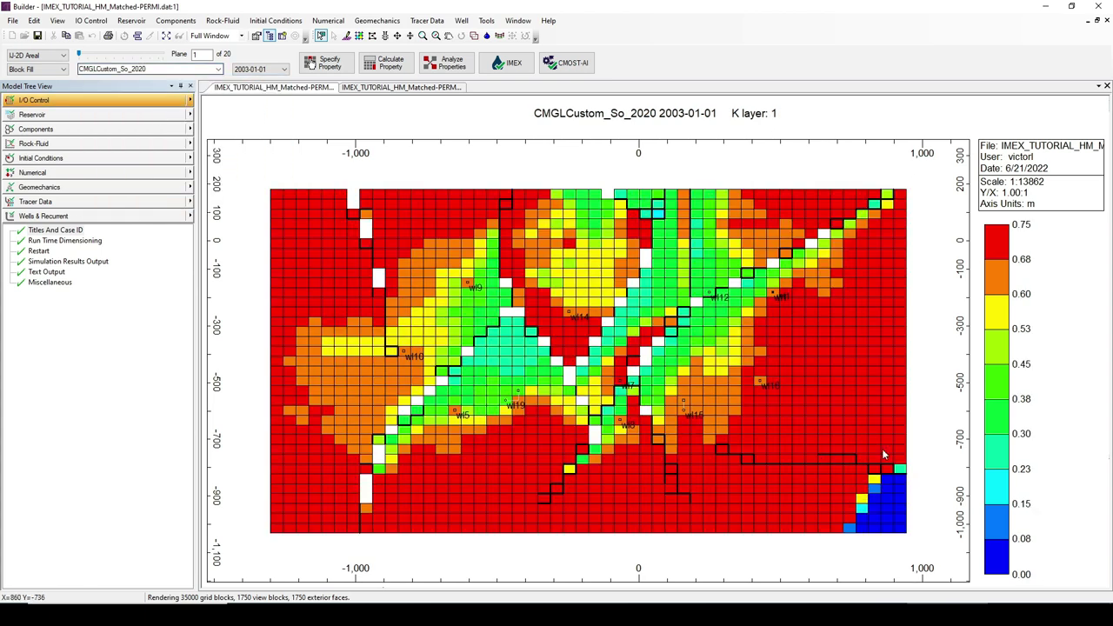
left_click(50, 55)
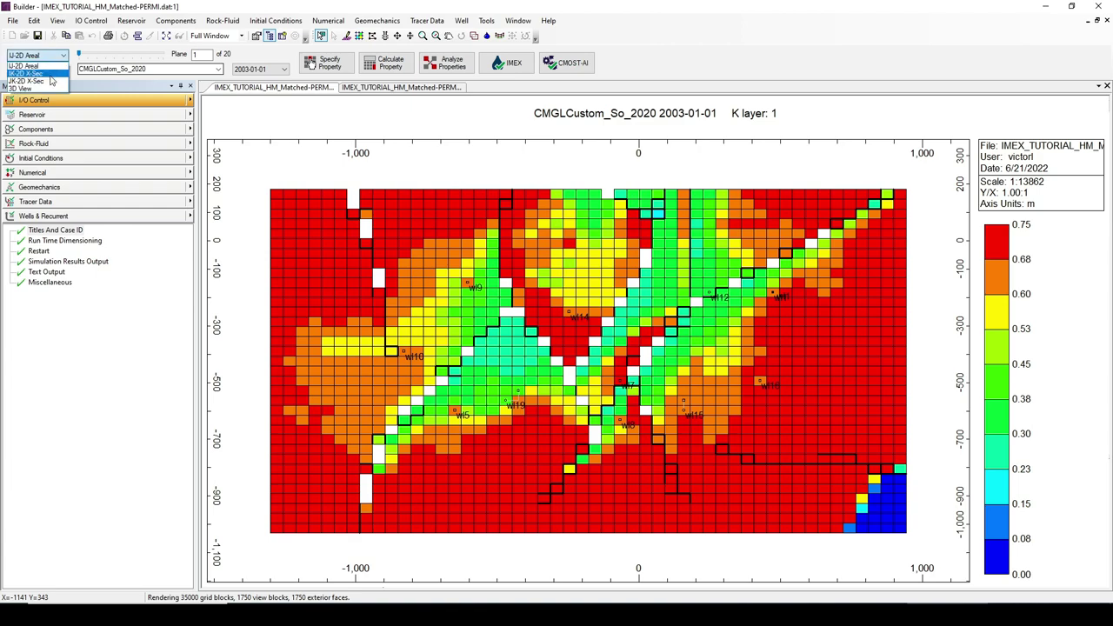
left_click(43, 87)
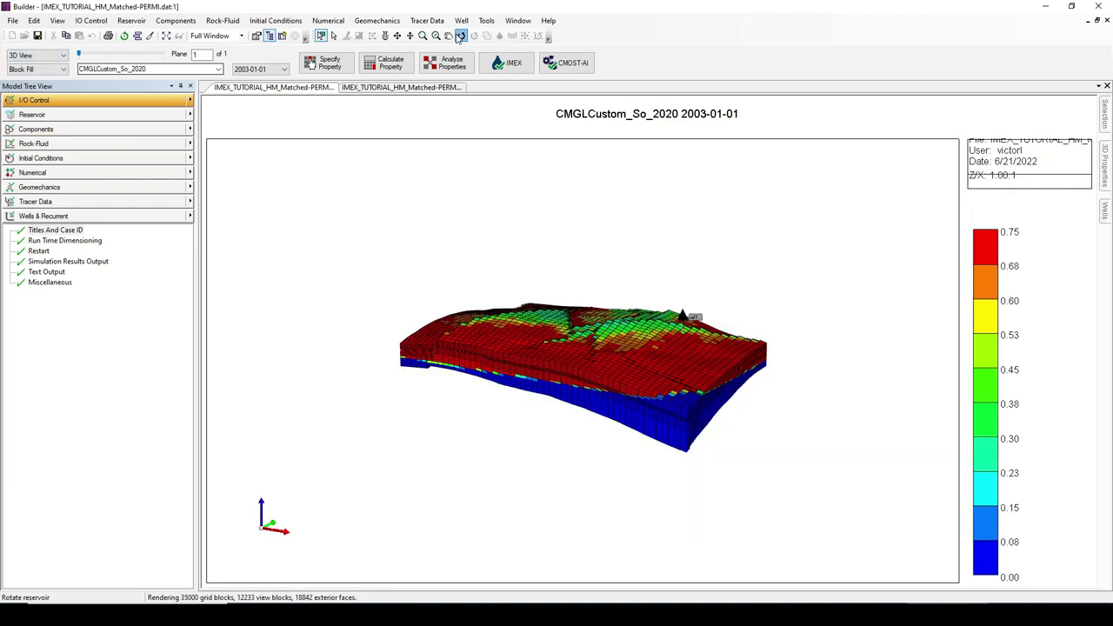
left_click(459, 38)
left_click_drag(608, 391, 662, 107)
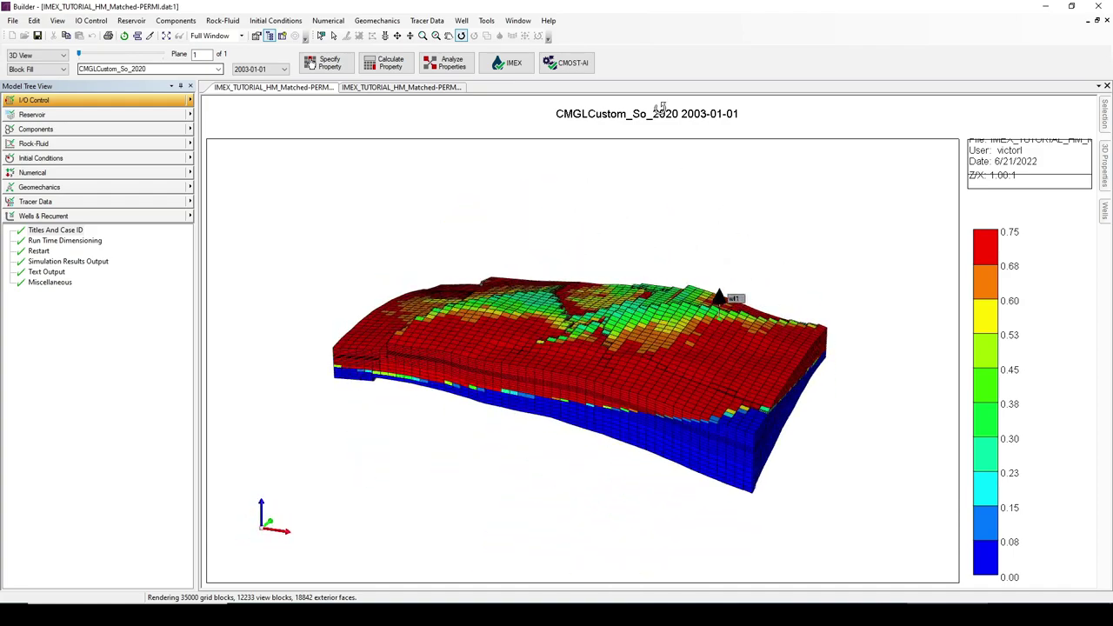
left_click(487, 20)
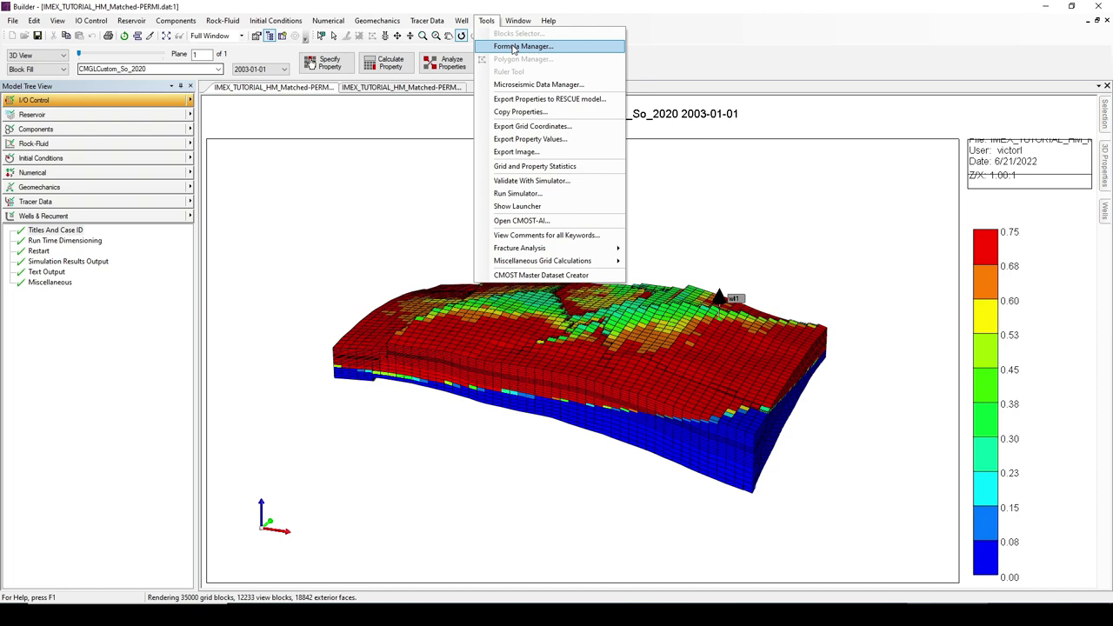
- Add a new formula named MobileOilSaturation_2020 in Formula Manager
left_click(519, 47)
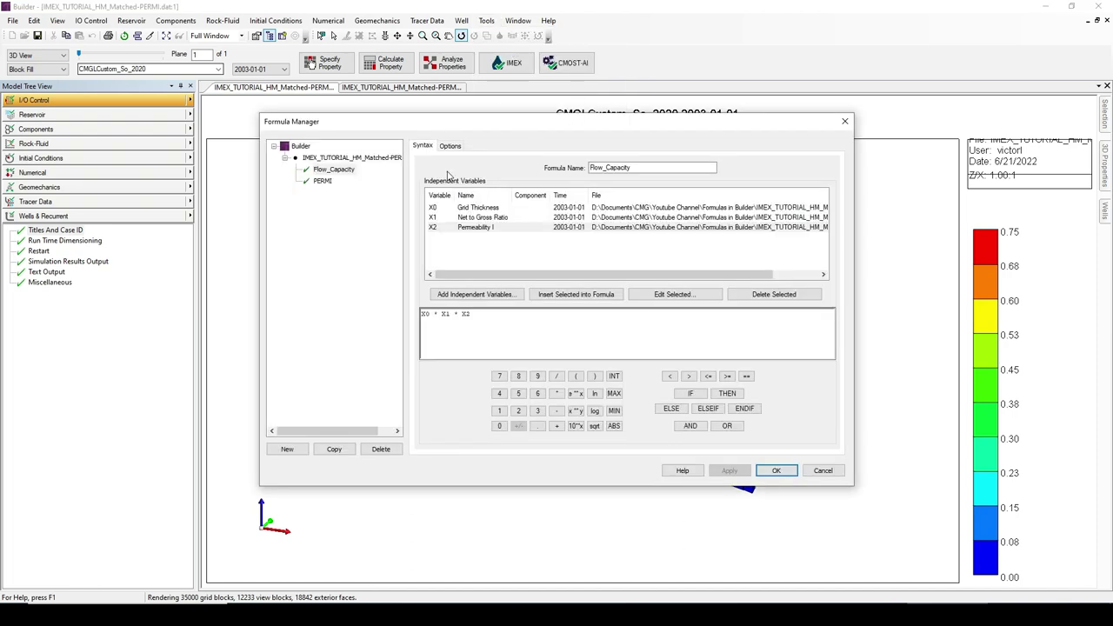
left_click(287, 449)
left_click_drag(649, 166, 567, 165)
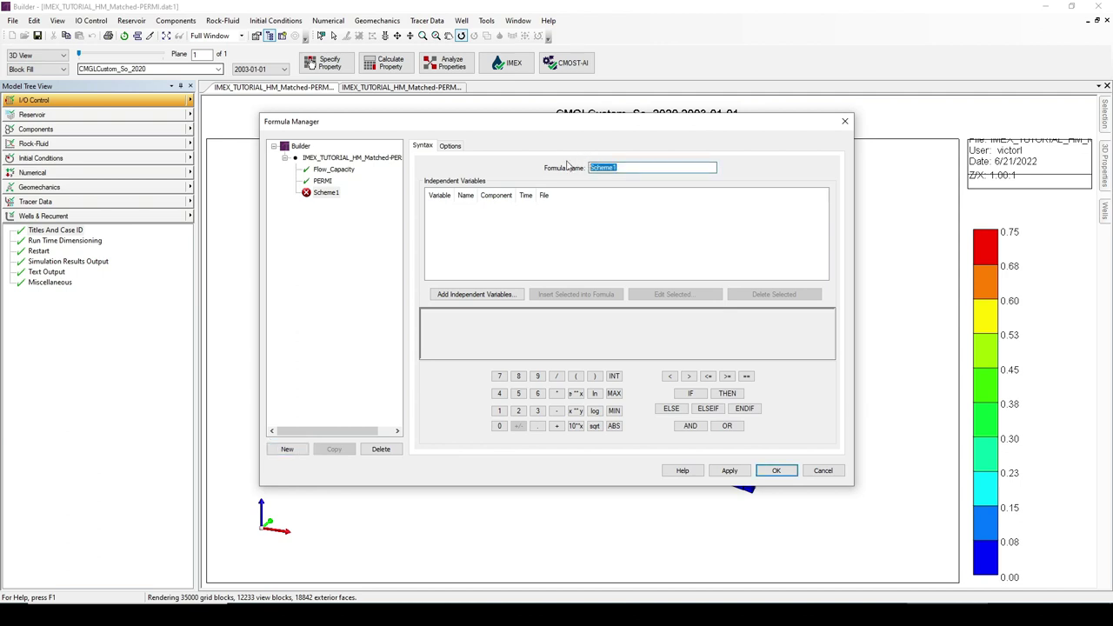
type("MobileOilSaturation_2020")
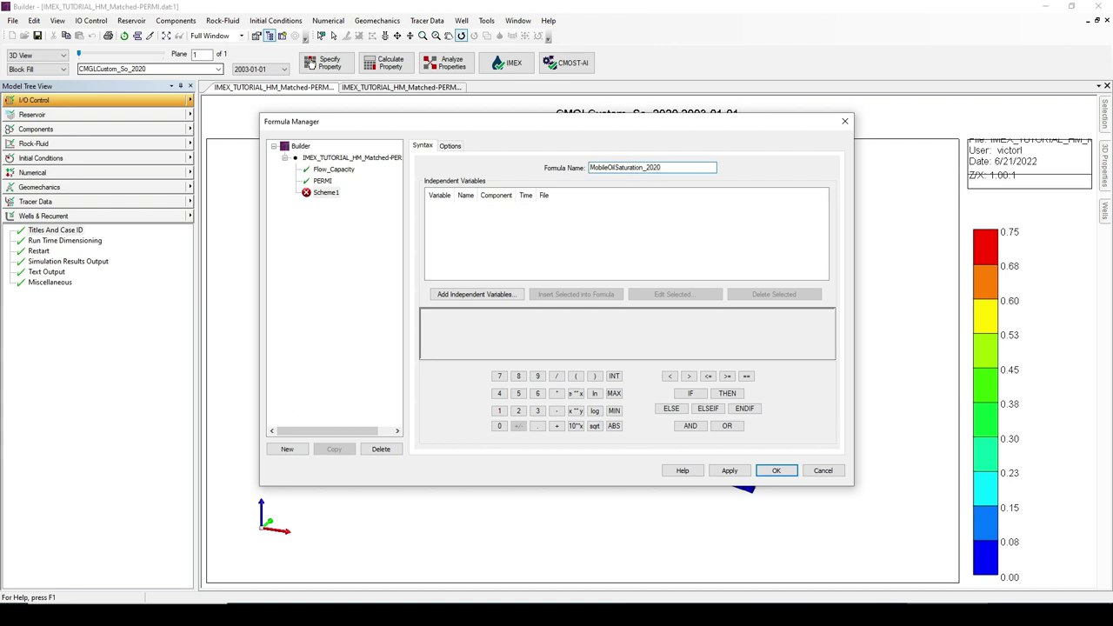
- Add CMGLCustom_PoreVolume as X0 and CMGLCustom_So_2020 as X1
left_click(482, 301)
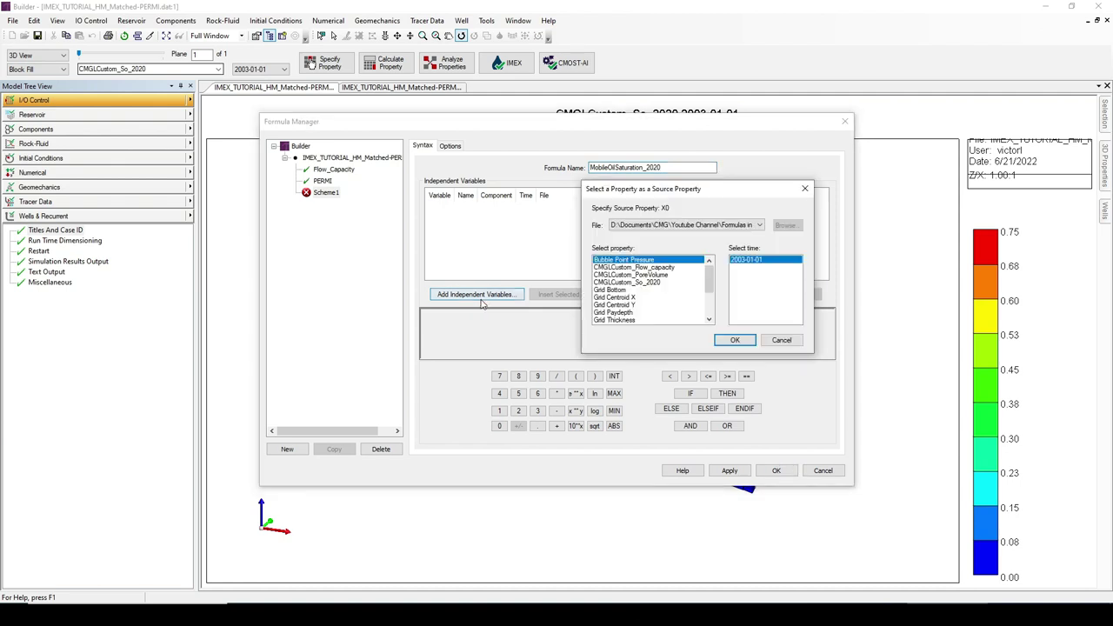
left_click(663, 275)
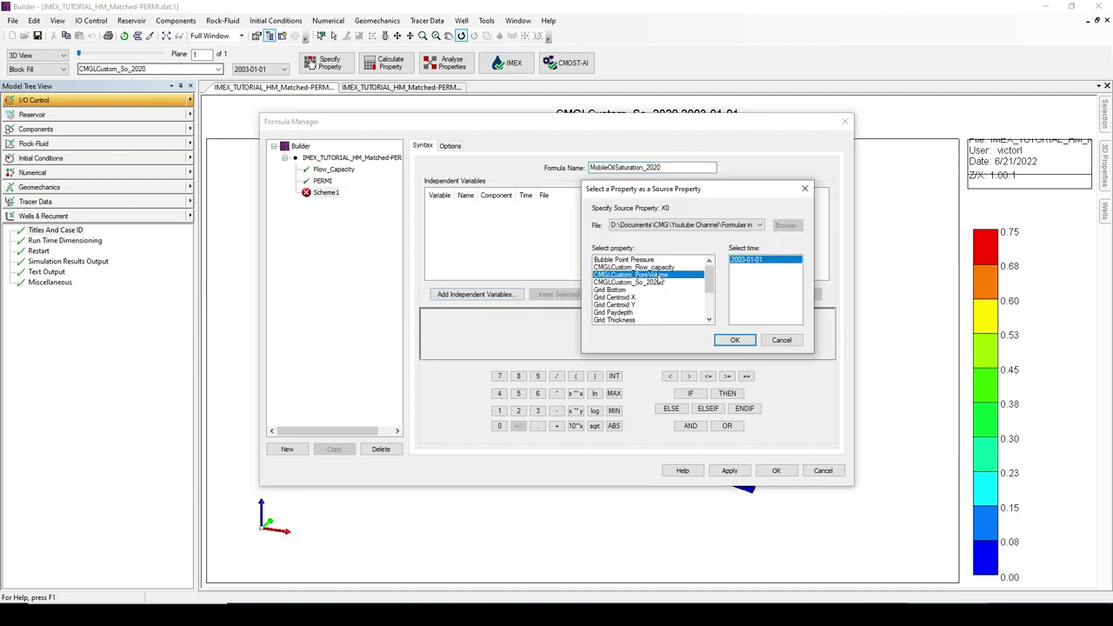
left_click(734, 340)
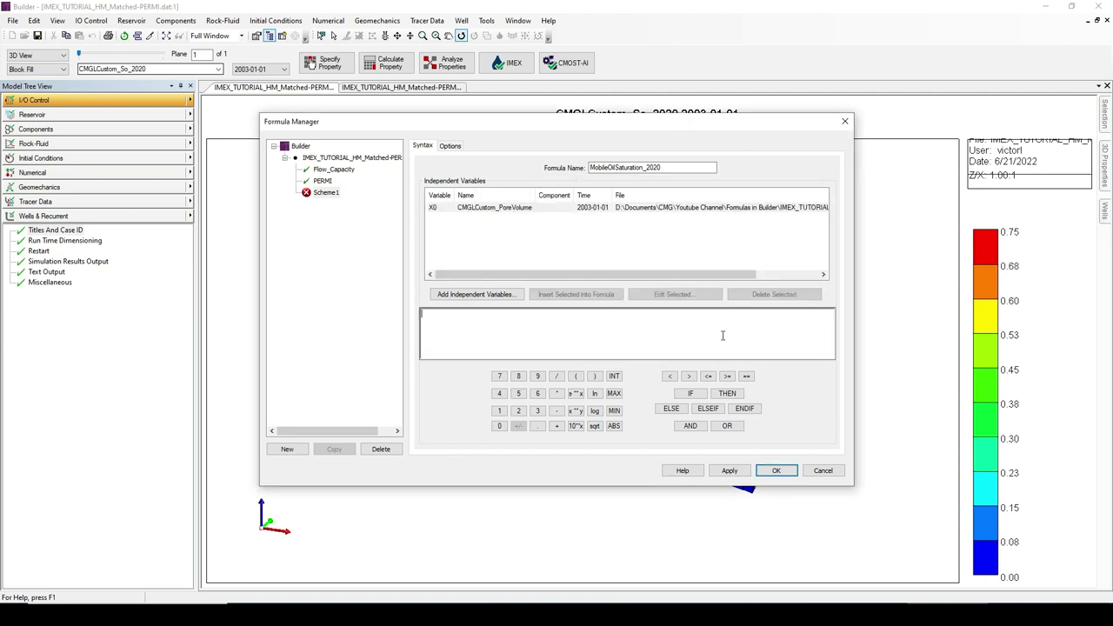
left_click(458, 294)
left_click(648, 282)
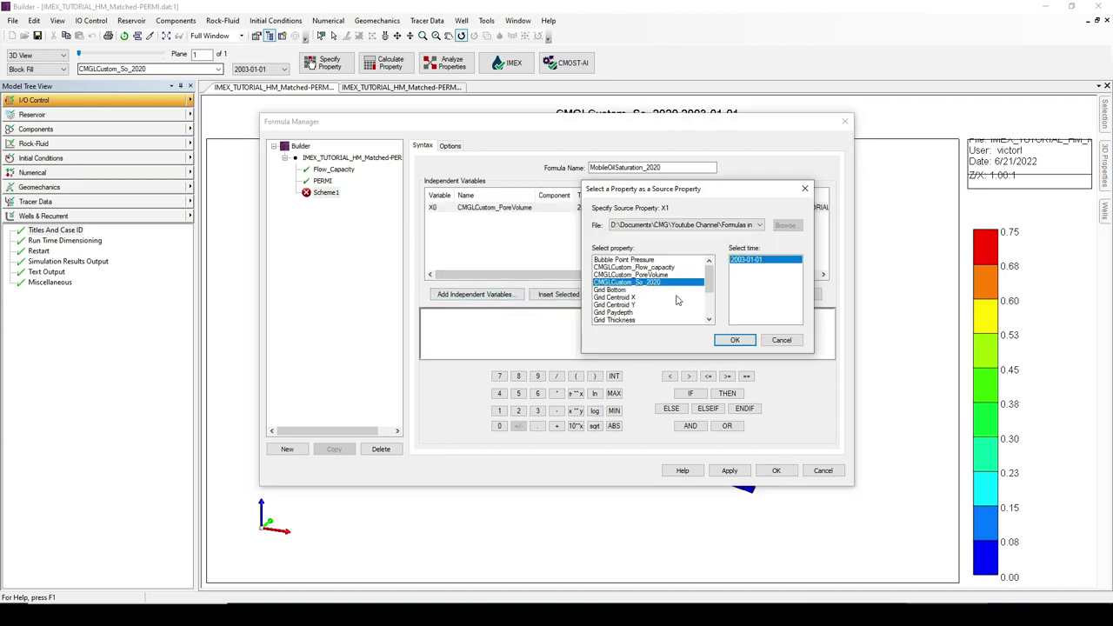
left_click(742, 342)
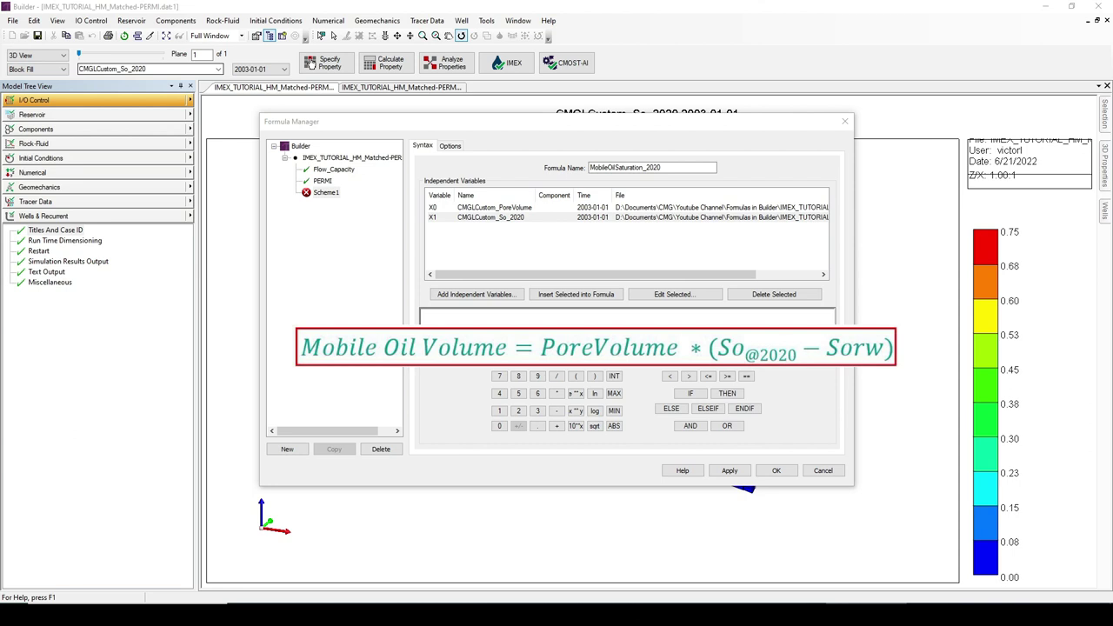
- Enter X0*(X1-0.4), save the formula and close Formula Manager
left_click(510, 331)
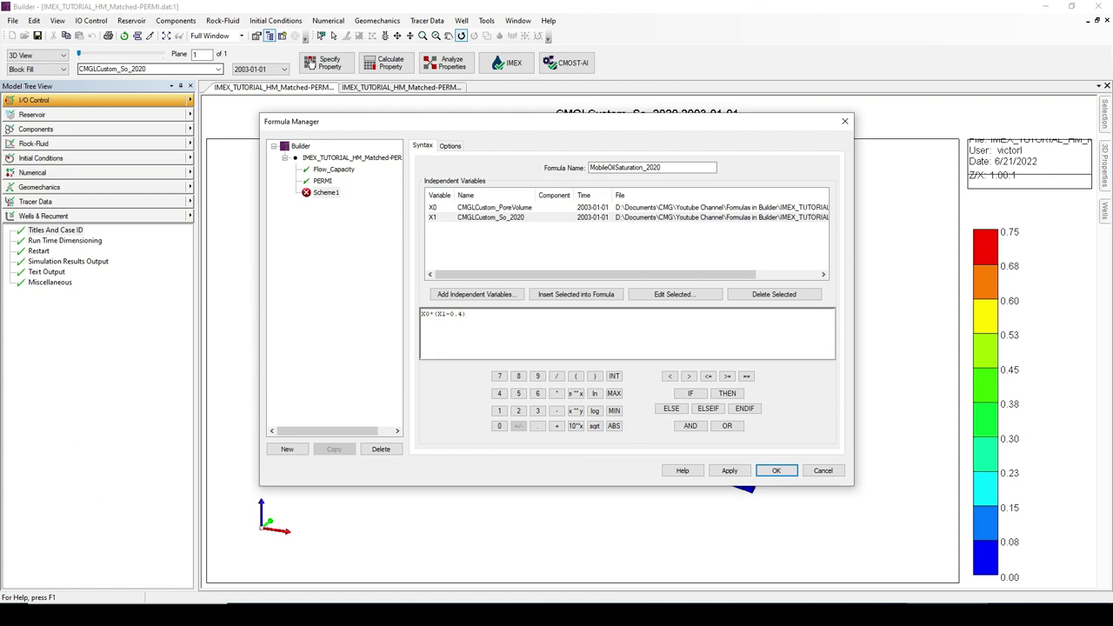
left_click(739, 472)
left_click(621, 338)
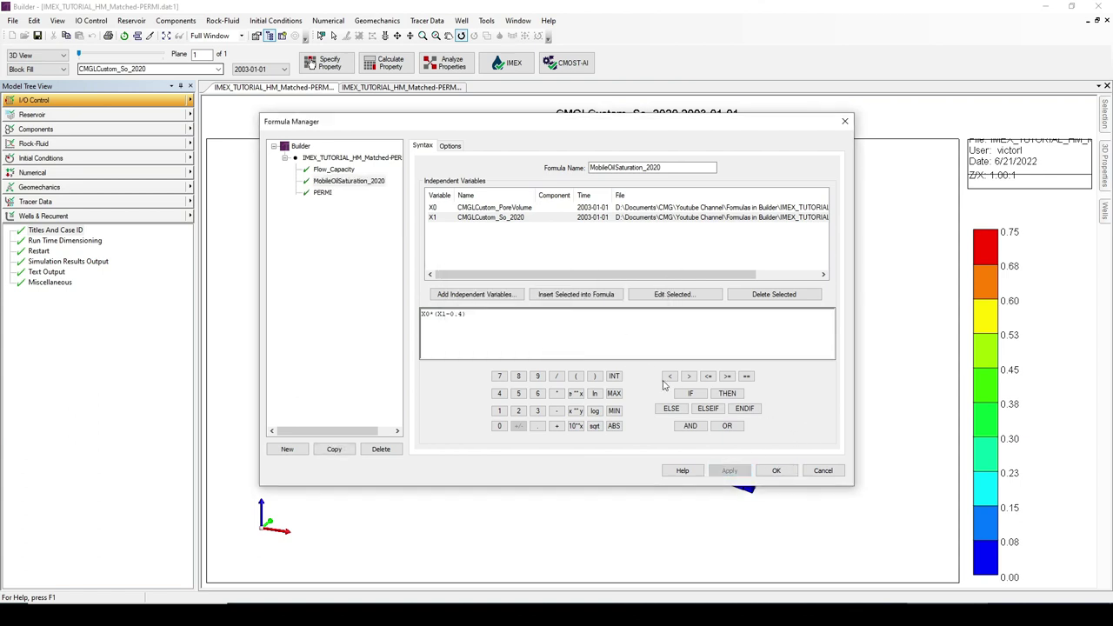
left_click(780, 474)
left_click_drag(779, 475, 529, 299)
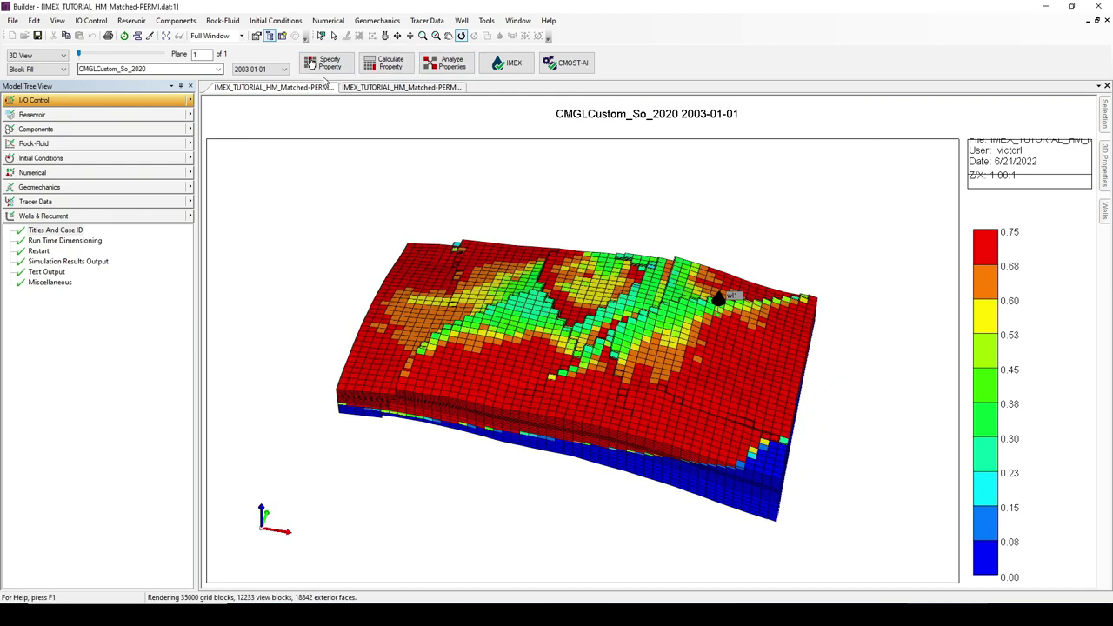
- Add a new custom property named MobileOil_2020 in the general property specification table
left_click(325, 70)
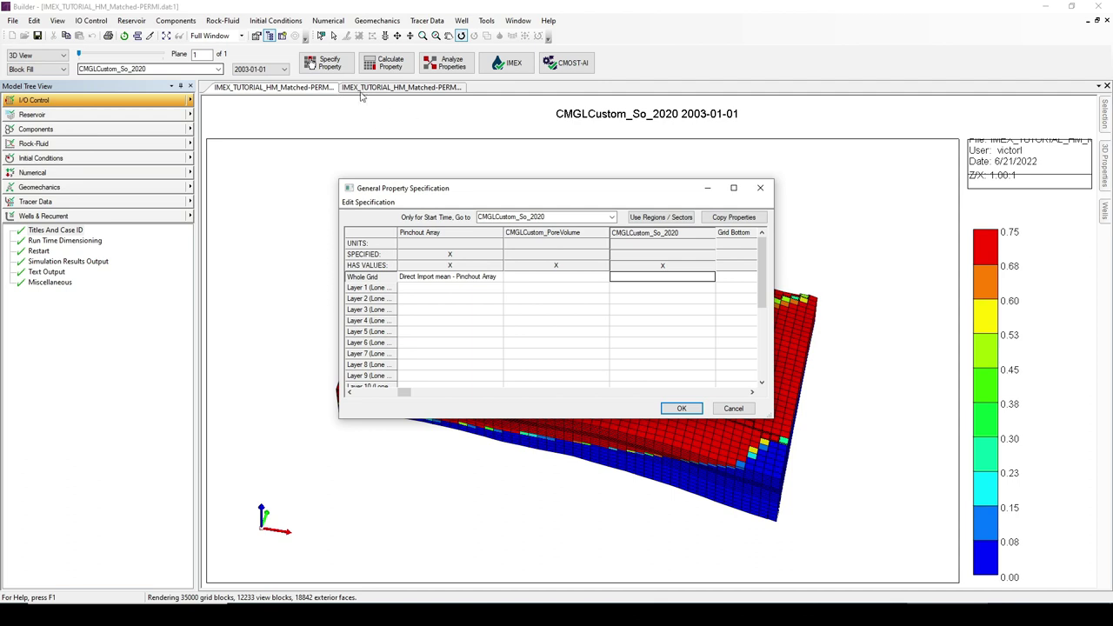
left_click(612, 217)
left_click(616, 284)
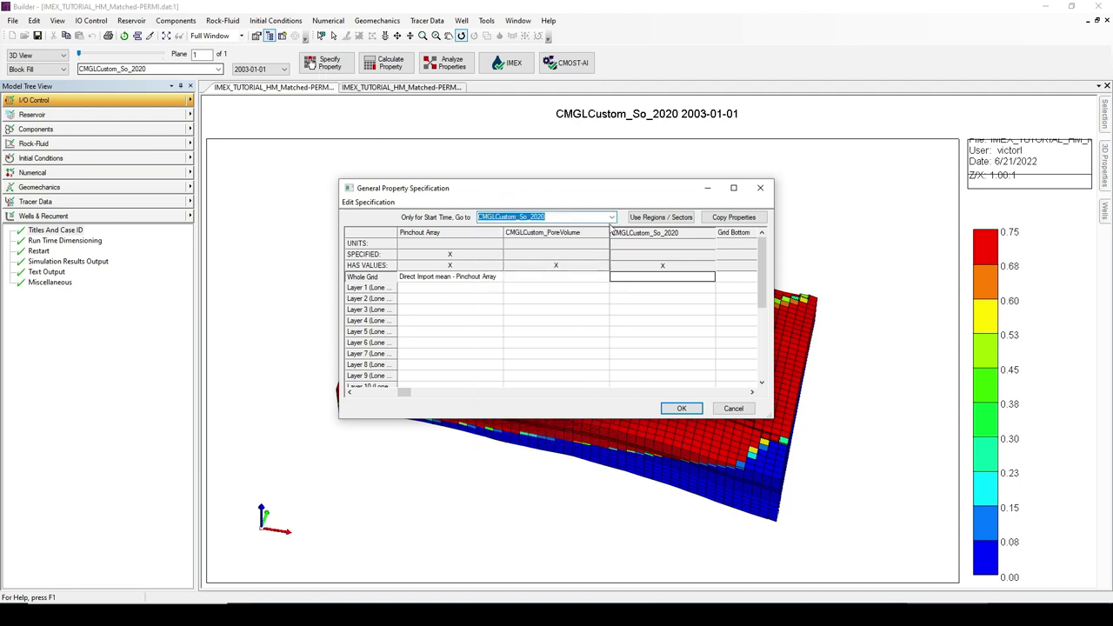
left_click(612, 217)
scroll(619, 252, "up", 2)
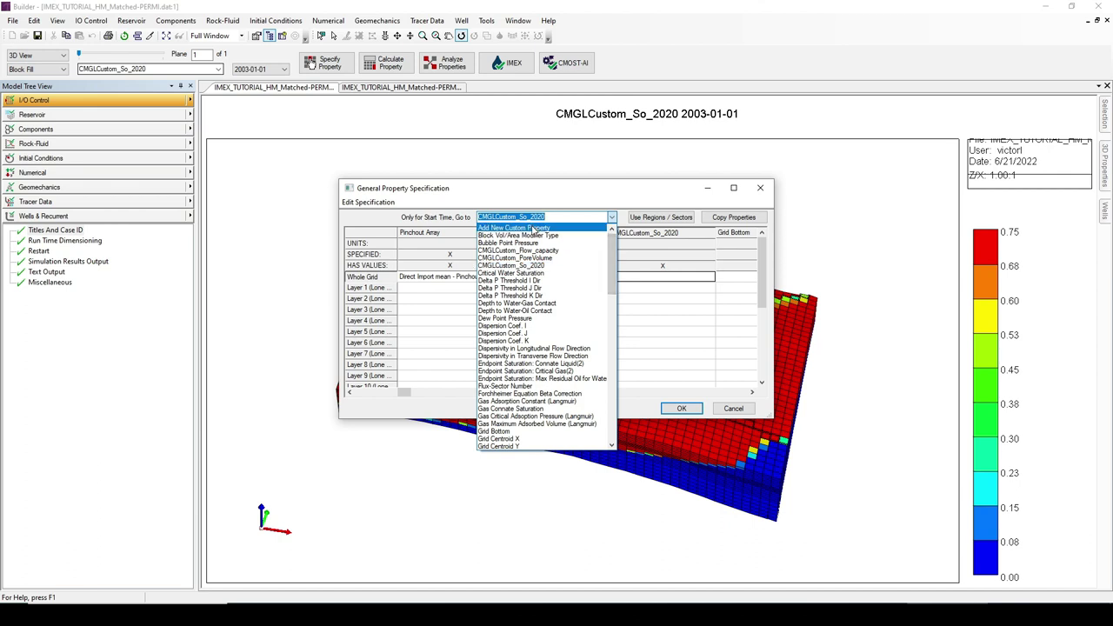
left_click(533, 228)
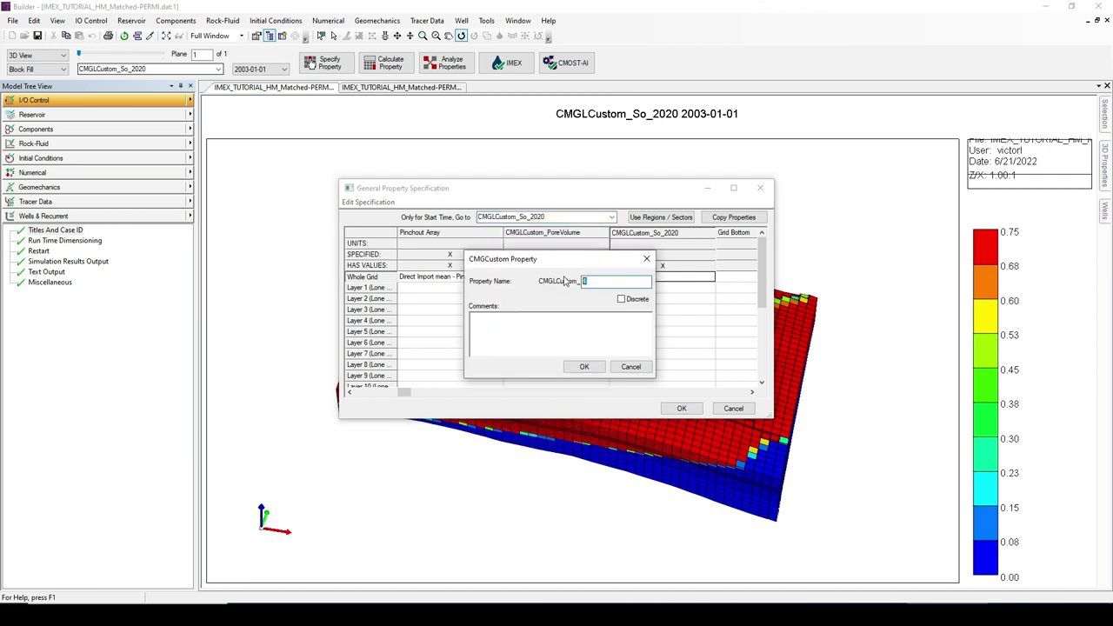
type("MobileOil_2020")
left_click(584, 366)
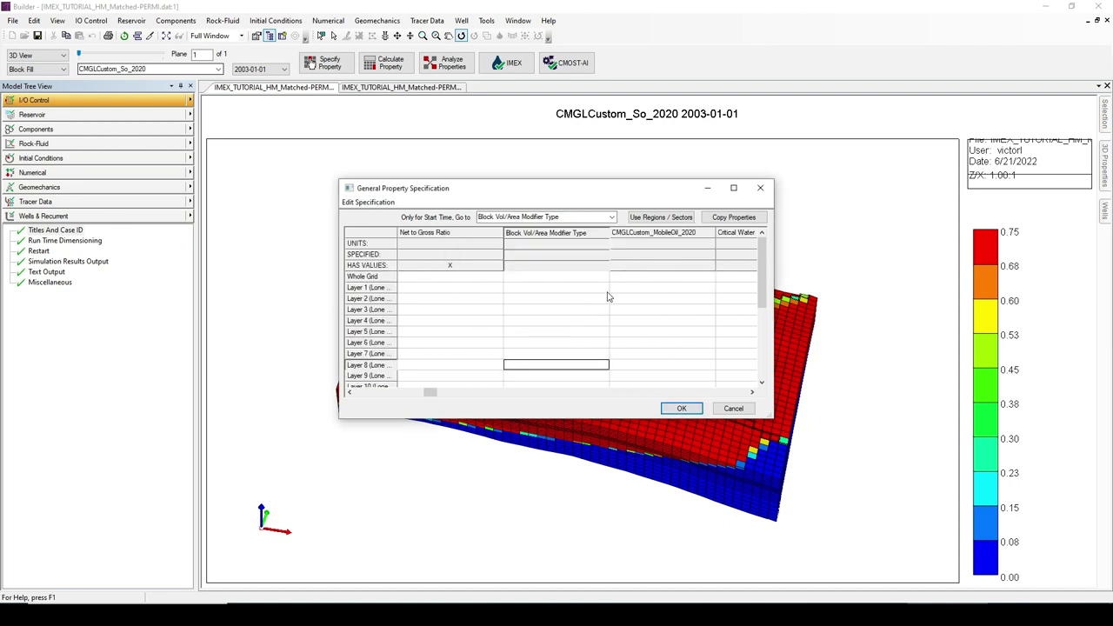
- Define the new property's whole-grid values with the MobileOilSaturation_2020 formula and accept
left_click(648, 288)
left_click(652, 276)
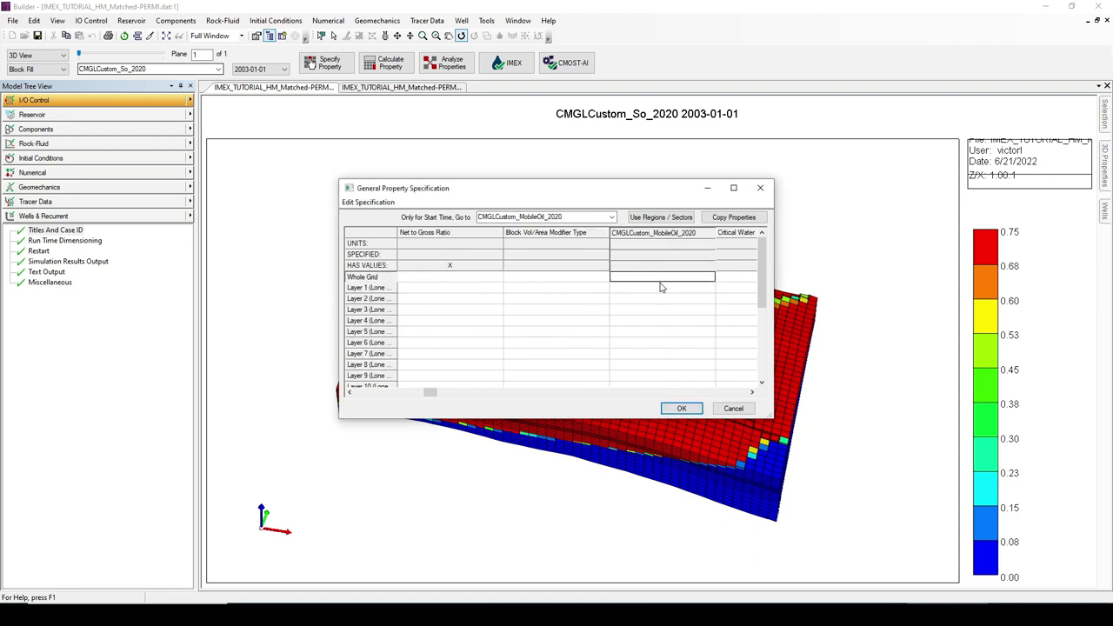
right_click(658, 281)
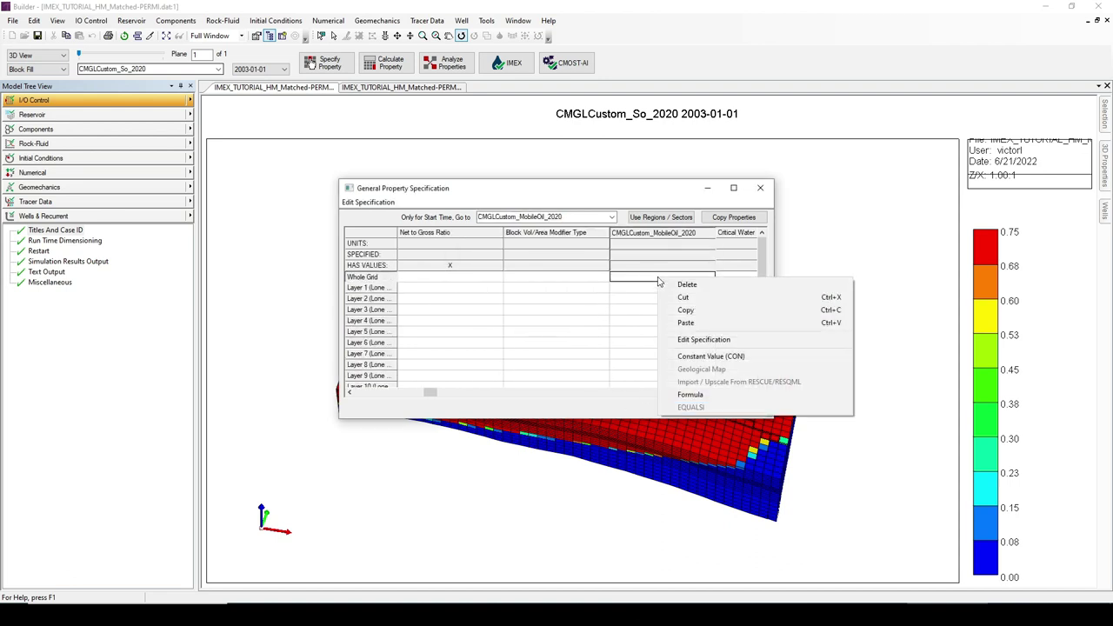
left_click(691, 395)
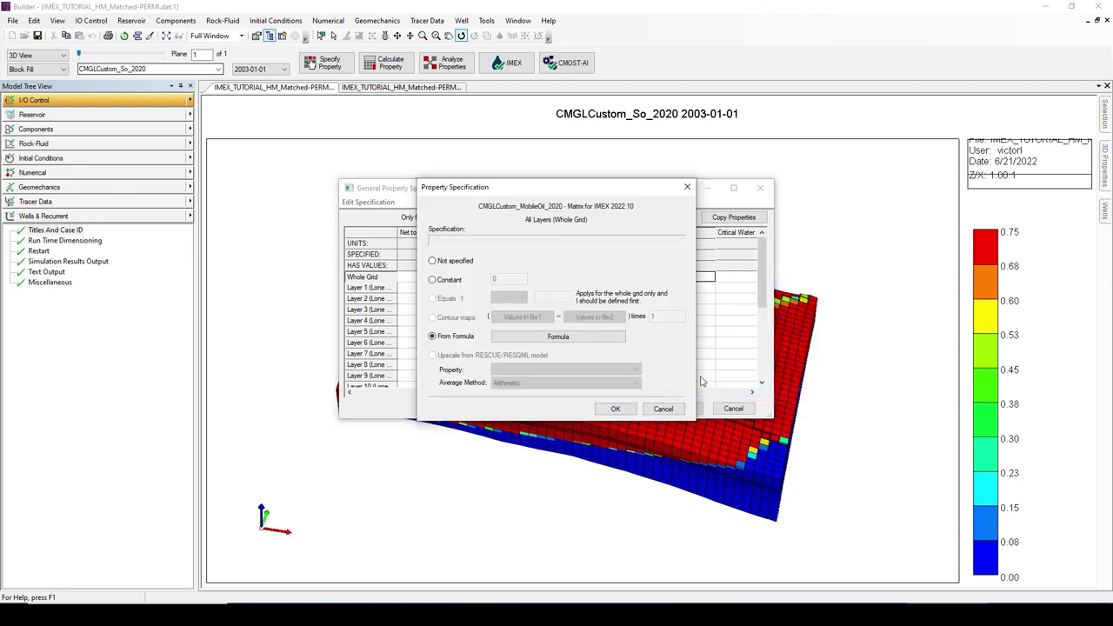
left_click(587, 342)
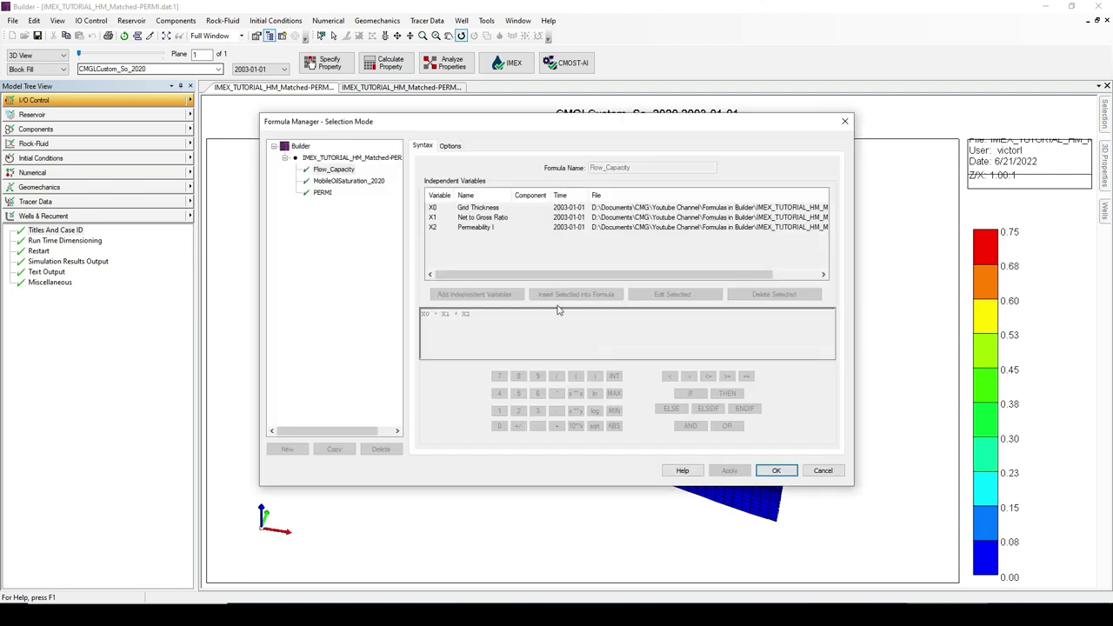
left_click(356, 183)
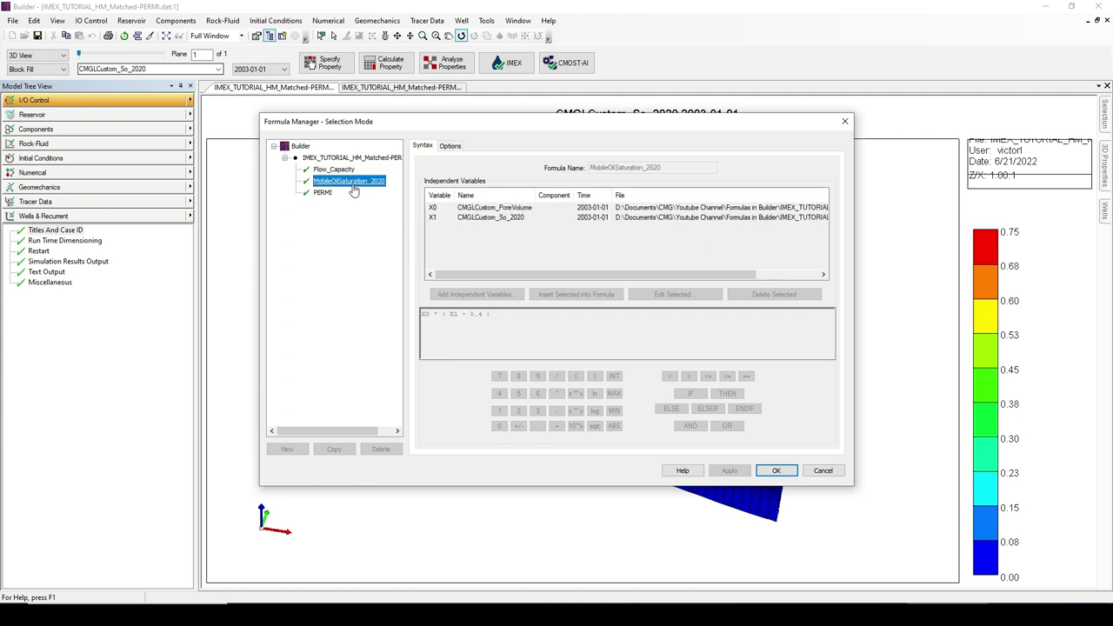
left_click(776, 470)
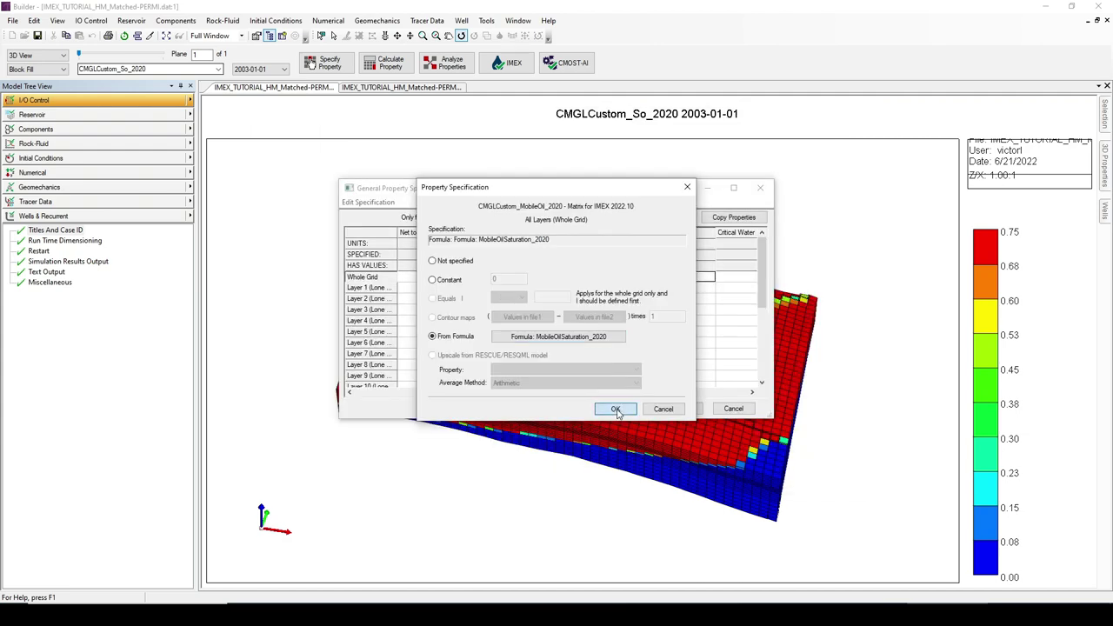
left_click(611, 411)
left_click(685, 411)
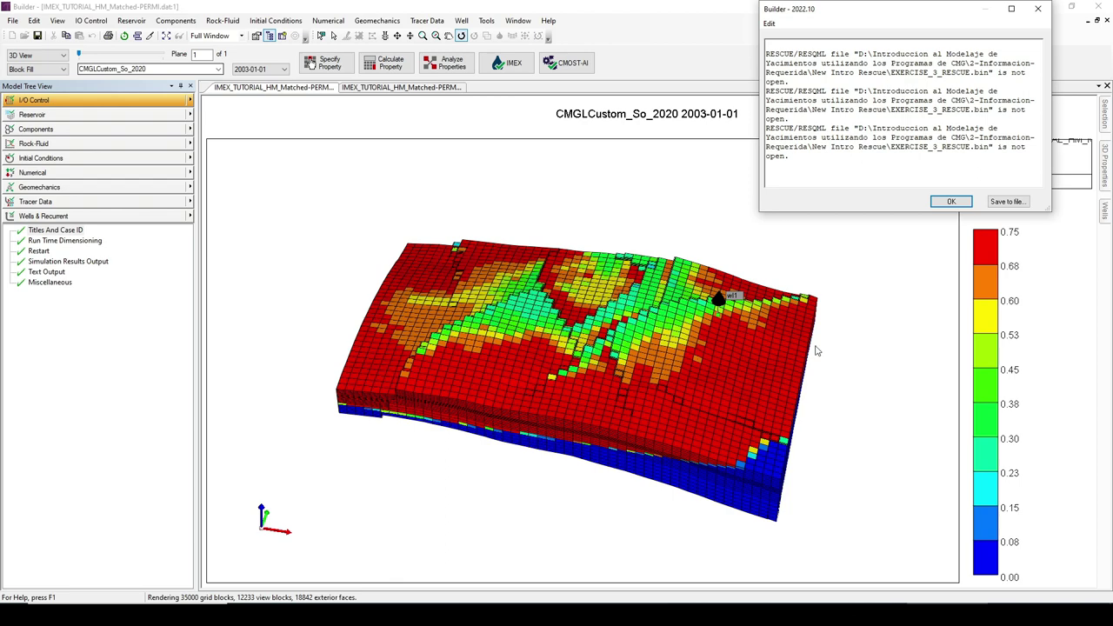
- Calculate MobileOil_2020 block values and rotate the 3D grid to inspect them (-3,575 to 2,702)
left_click(964, 200)
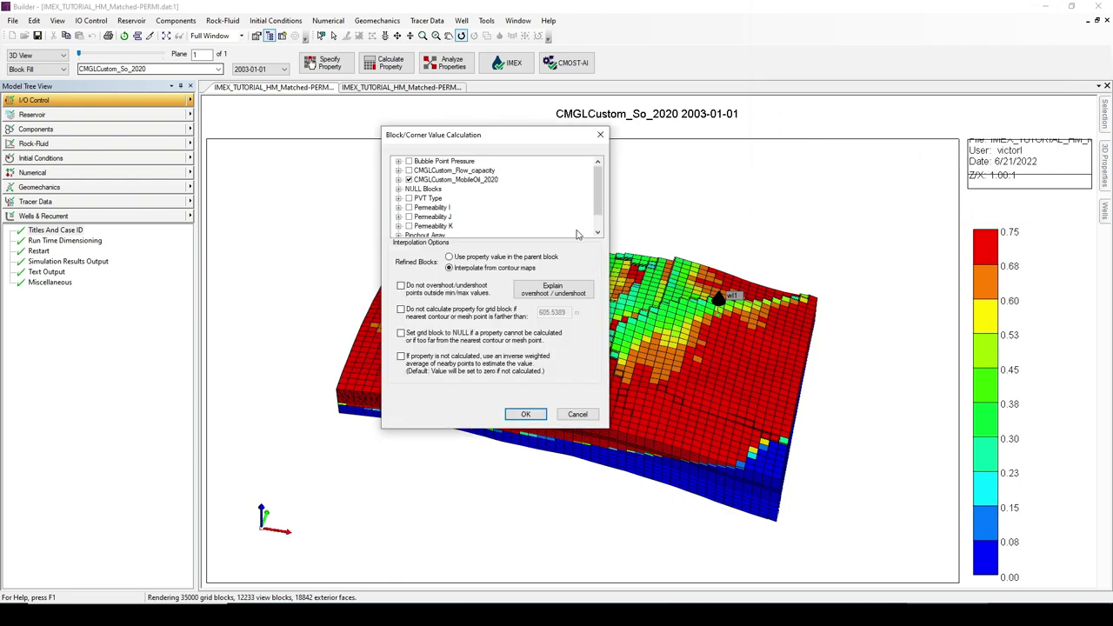
left_click(525, 413)
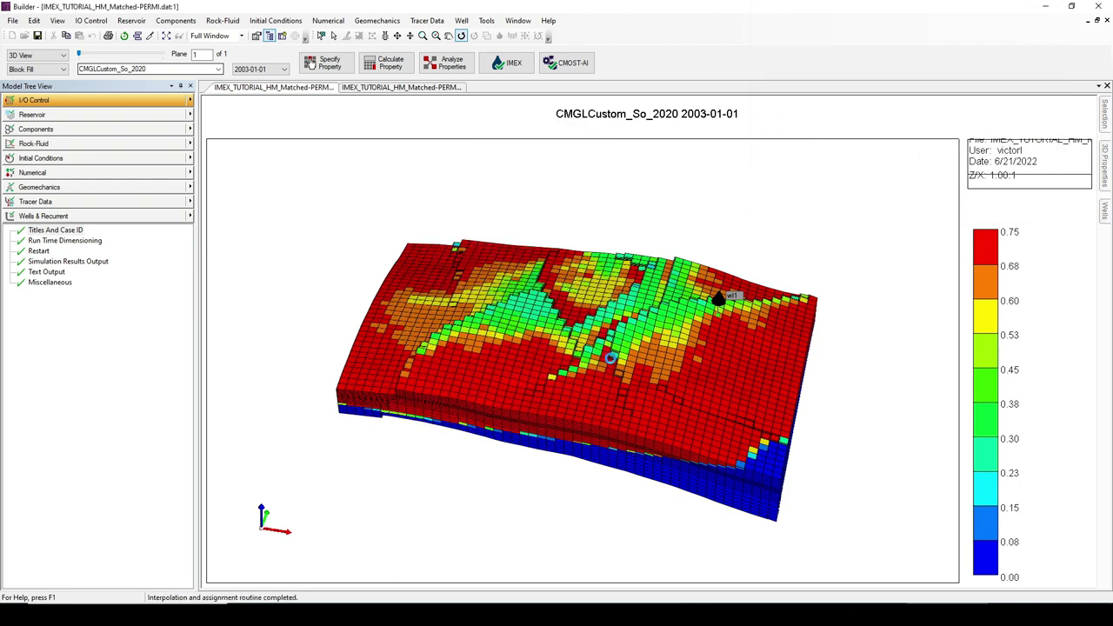
left_click_drag(633, 362, 1053, 246)
left_click_drag(562, 376, 586, 351)
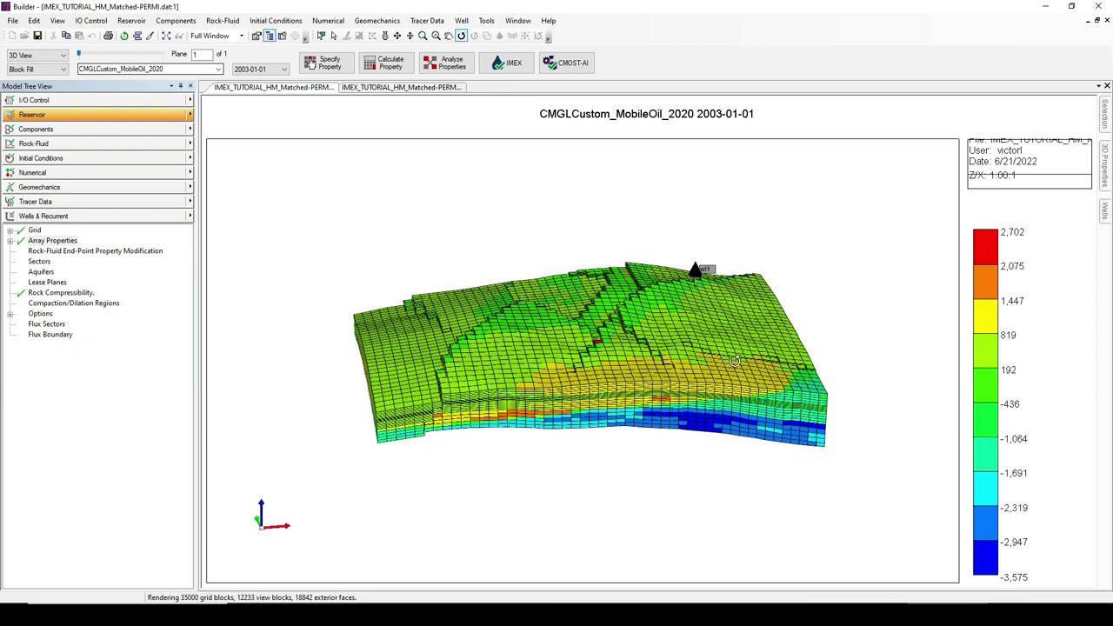
left_click_drag(707, 371, 681, 379)
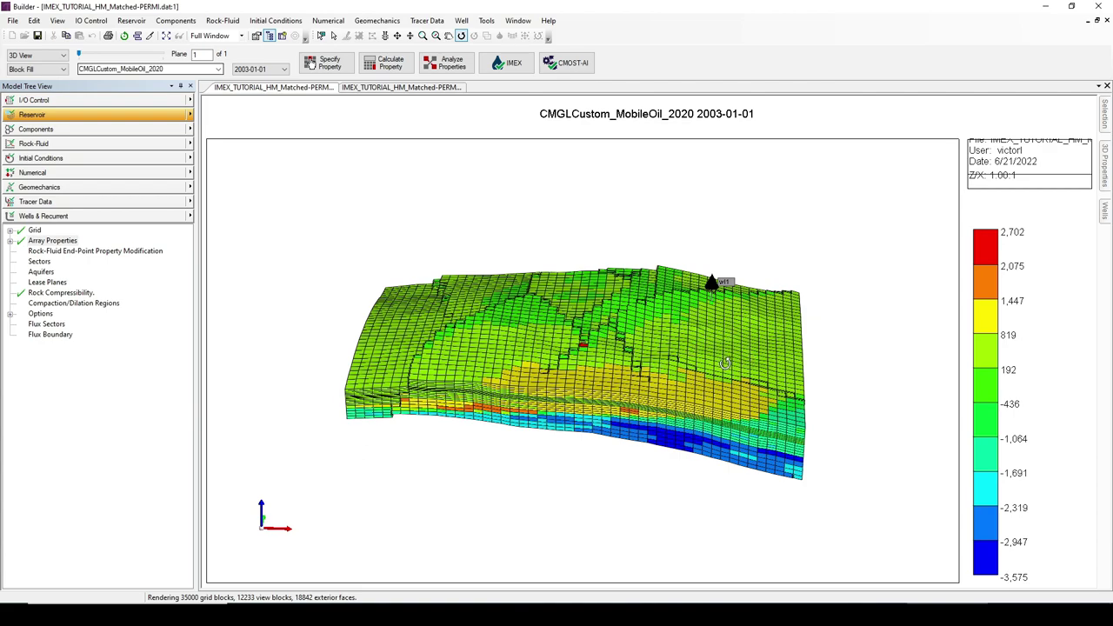
left_click_drag(725, 363, 757, 358)
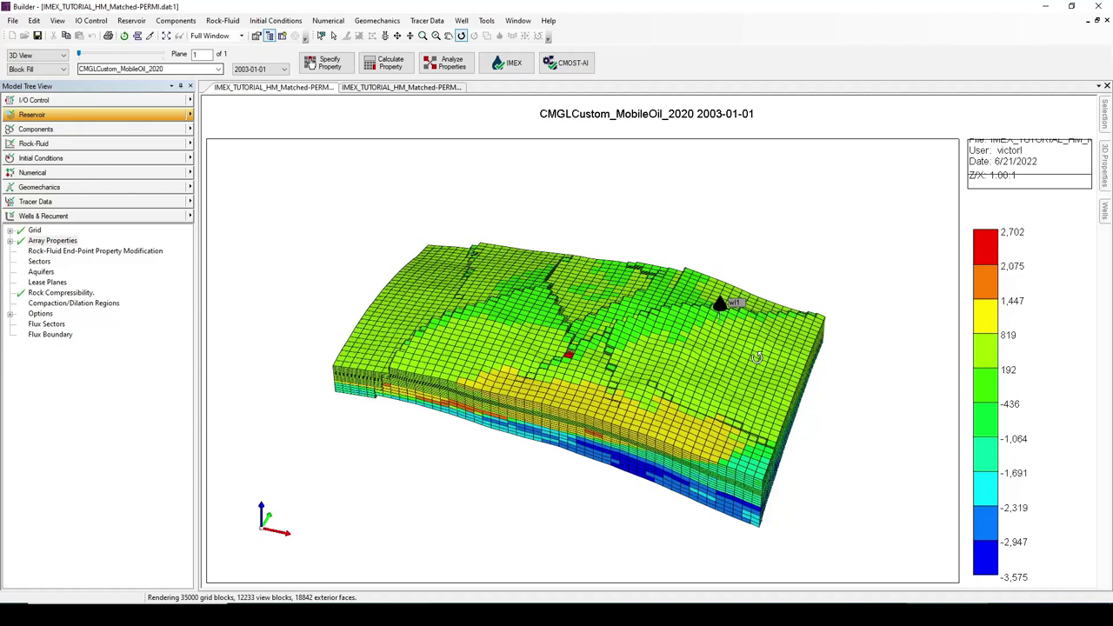